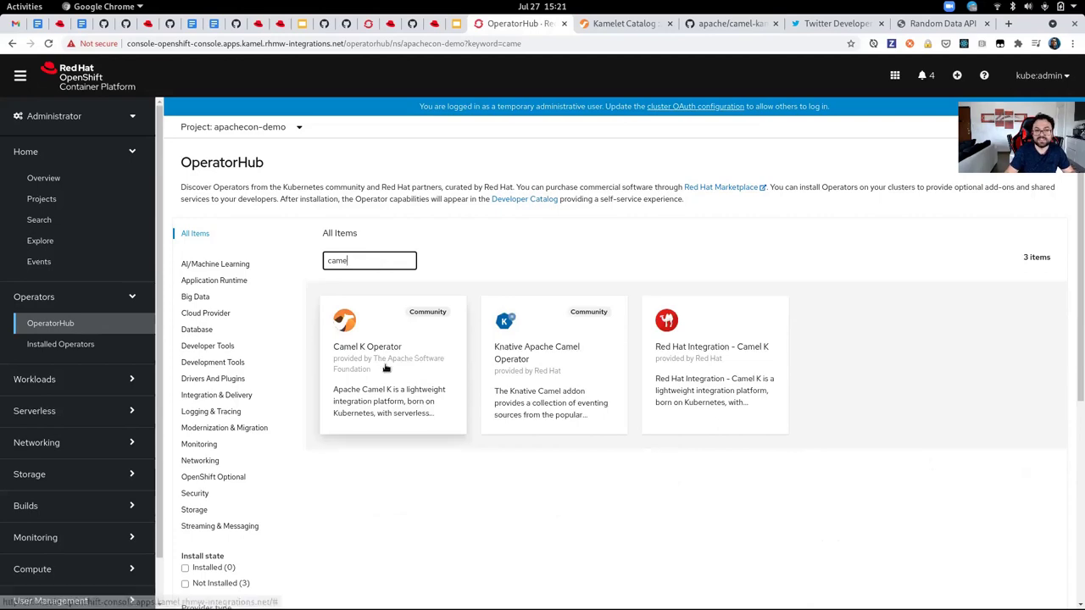
- Install the community Camel K Operator into the specific namespace apachecon-demo, keeping the stable-1.5 channel and automatic approval
click(386, 367)
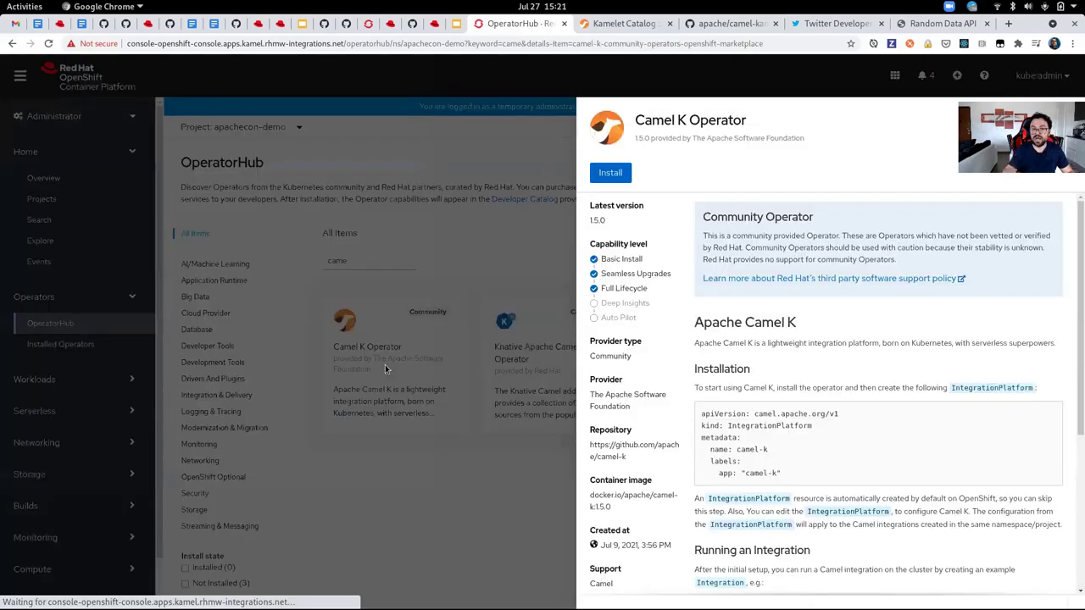
click(617, 179)
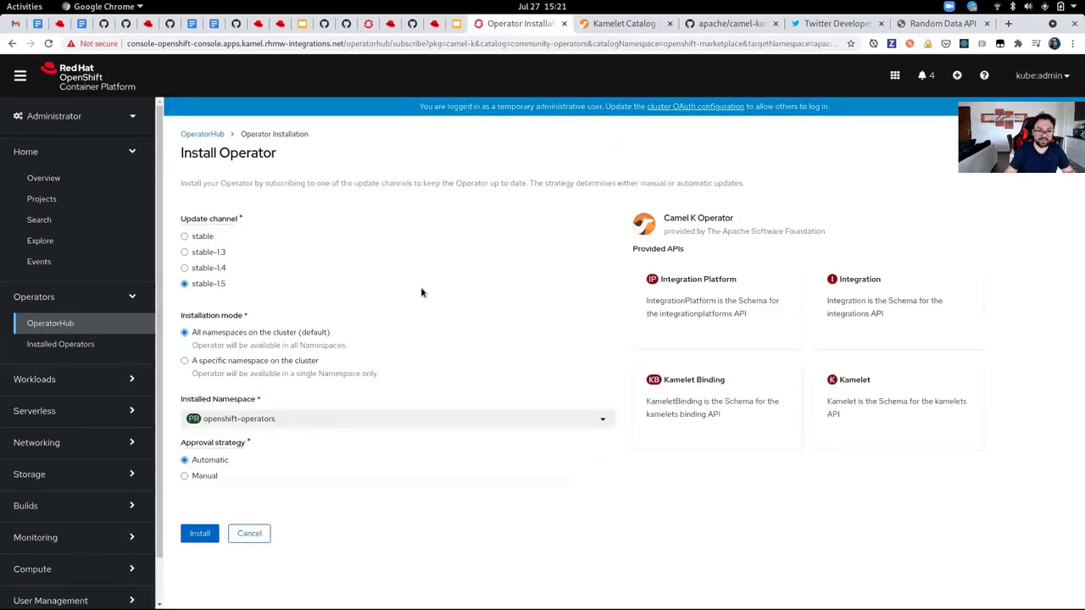
click(204, 361)
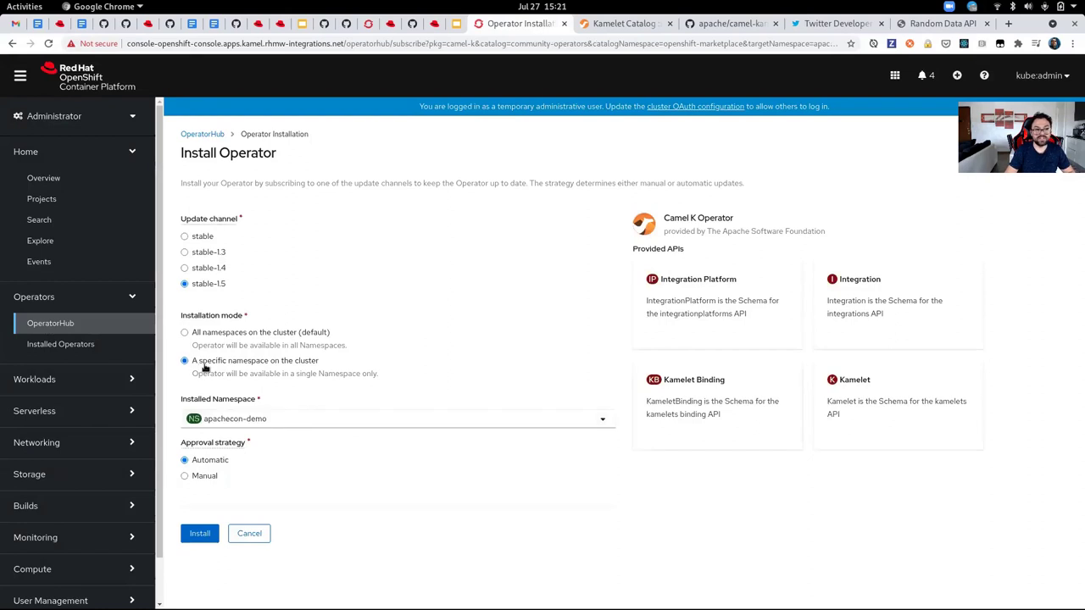
click(200, 532)
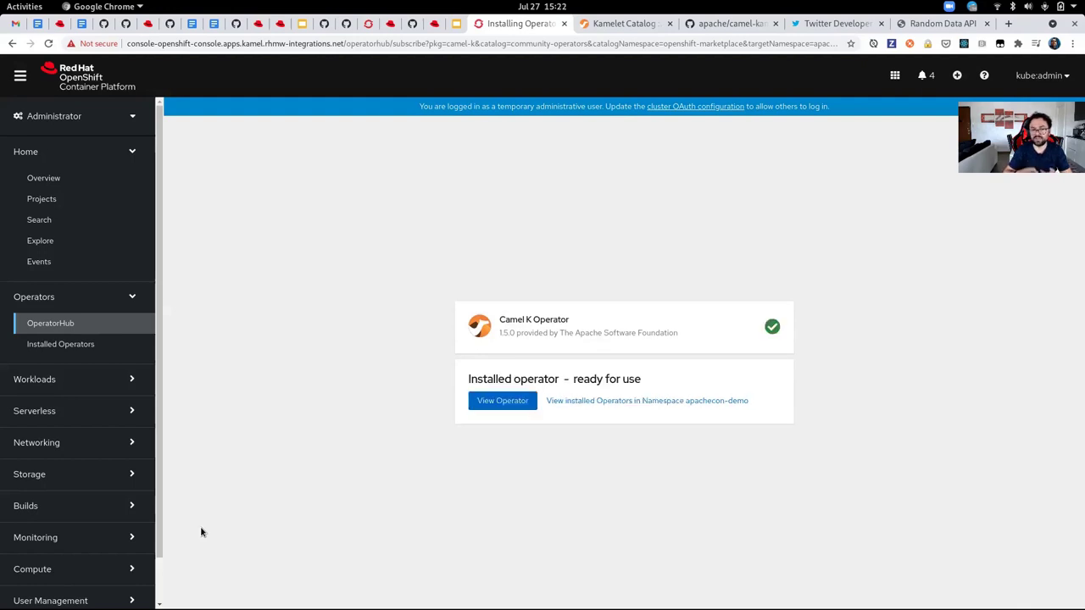
- Open the installed Camel K Operator's details and look through its list of Kamelets
click(503, 401)
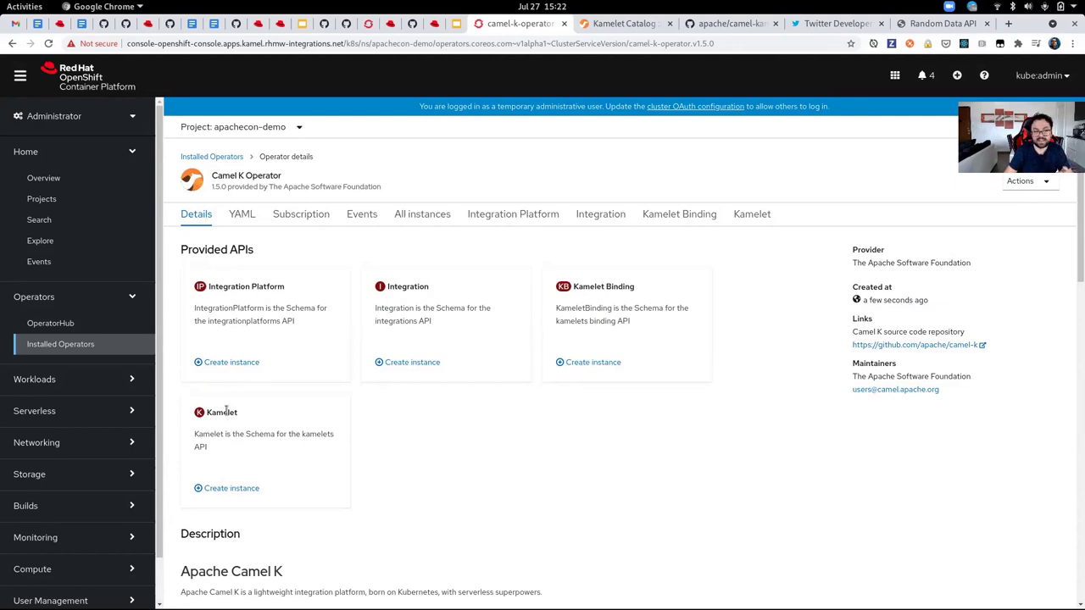
click(763, 214)
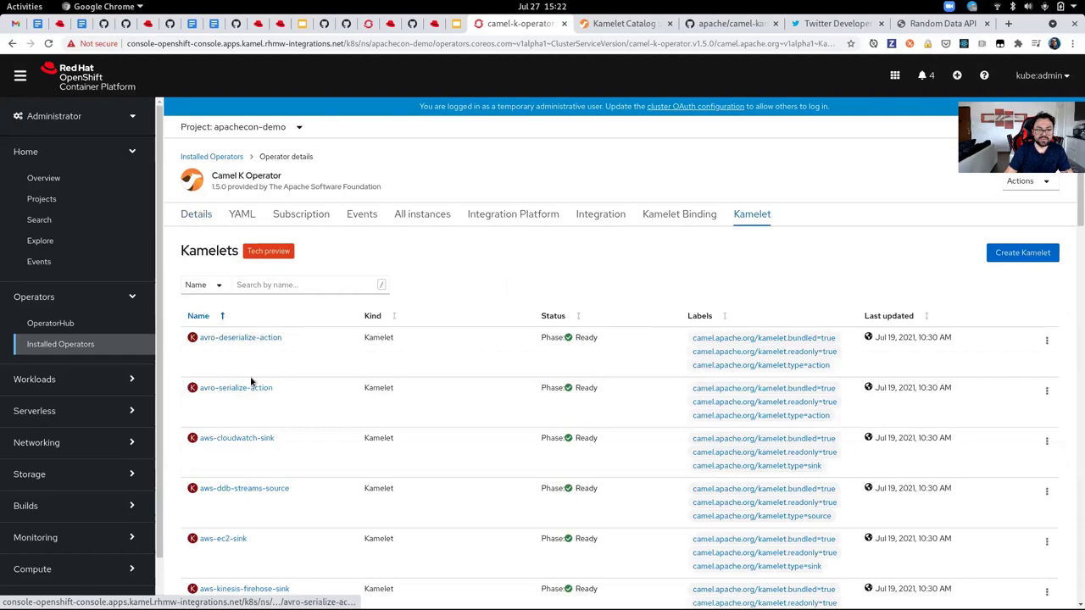
scroll(254, 389, down, 3)
scroll(254, 418, down, 2)
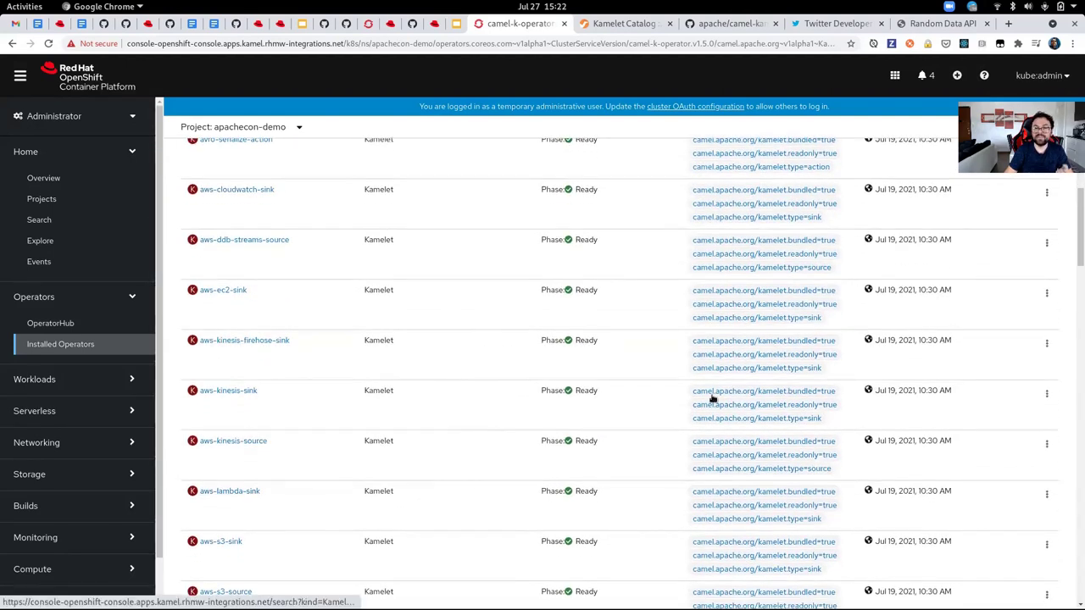
- Browse the Kamelet Catalog on the Apache Camel site and open the AWS CloudWatch Metrics Sink page
click(658, 29)
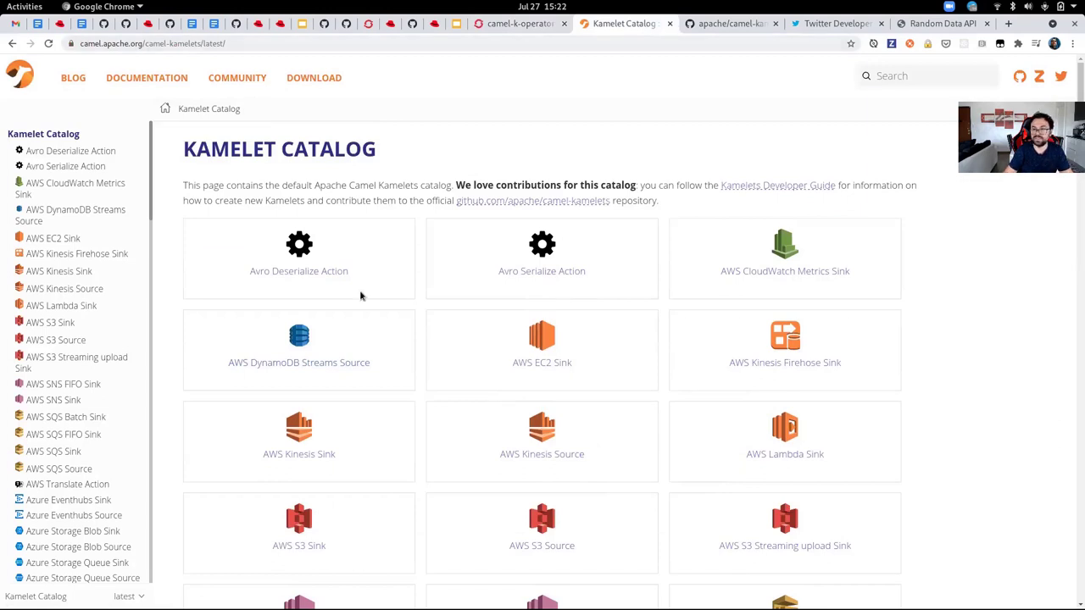
scroll(674, 448, down, 3)
scroll(674, 448, down, 9)
scroll(636, 513, down, 5)
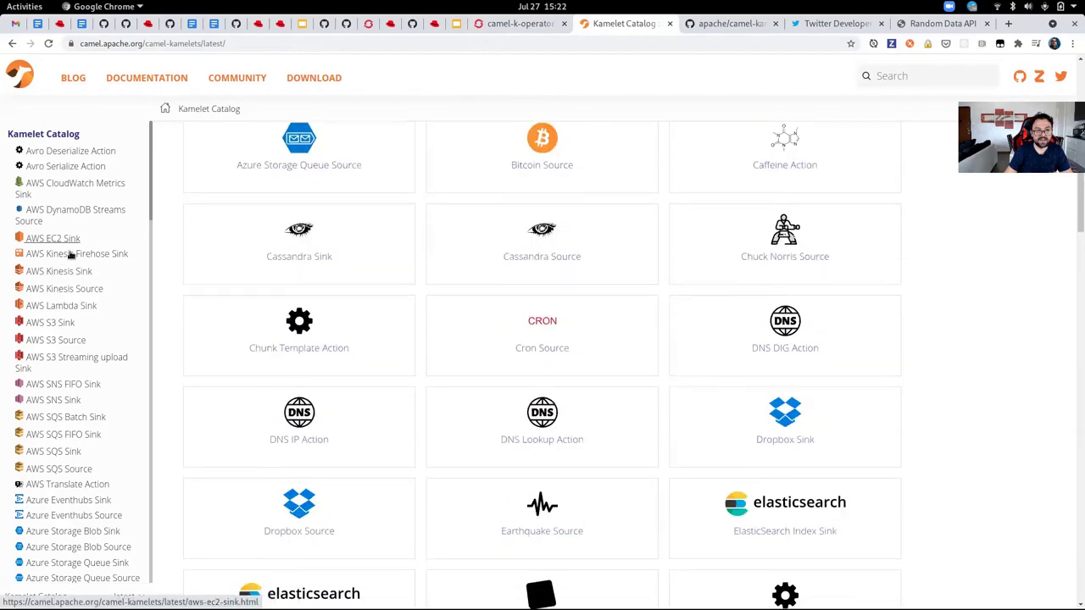
scroll(87, 254, up, 4)
click(83, 188)
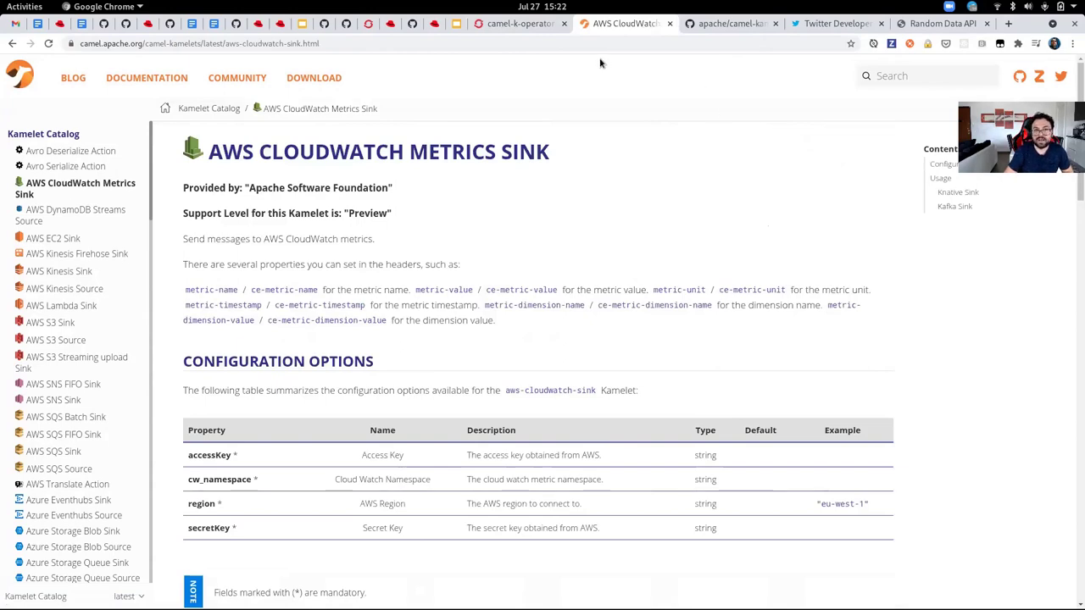
- Return to the OpenShift console, switch it to the Developer perspective and move the camel-k-operator group toward the topology's upper right
click(518, 25)
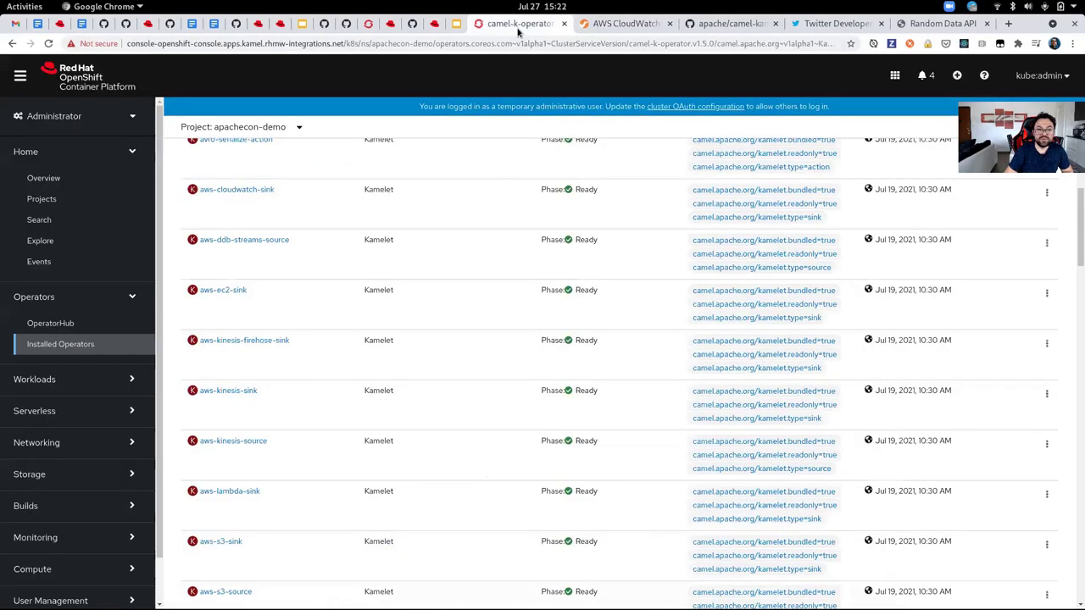
scroll(252, 253, up, 2)
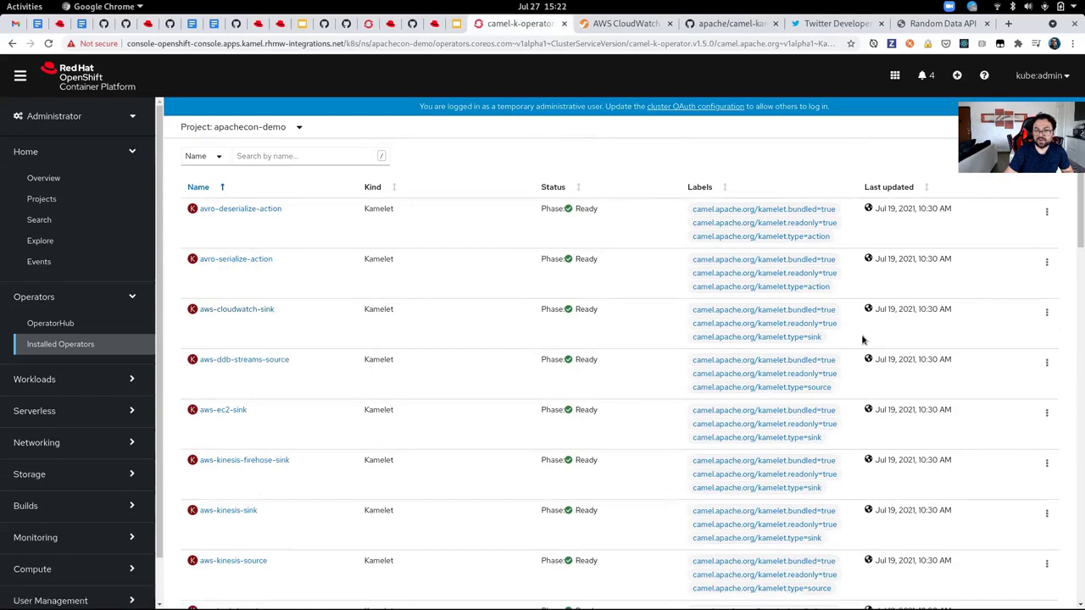
scroll(688, 369, up, 2)
scroll(691, 372, up, 2)
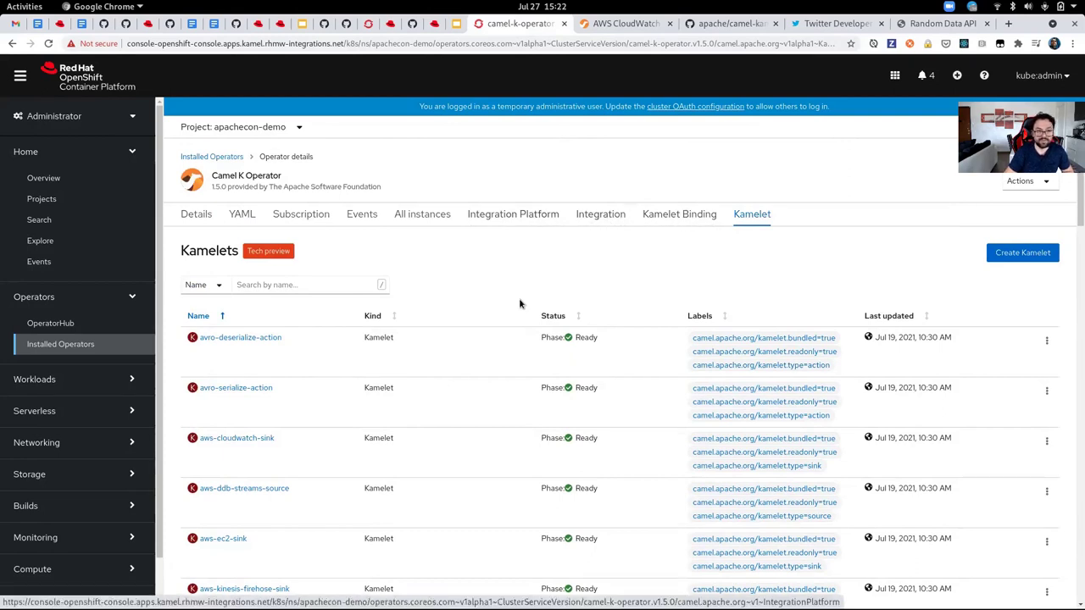
click(104, 117)
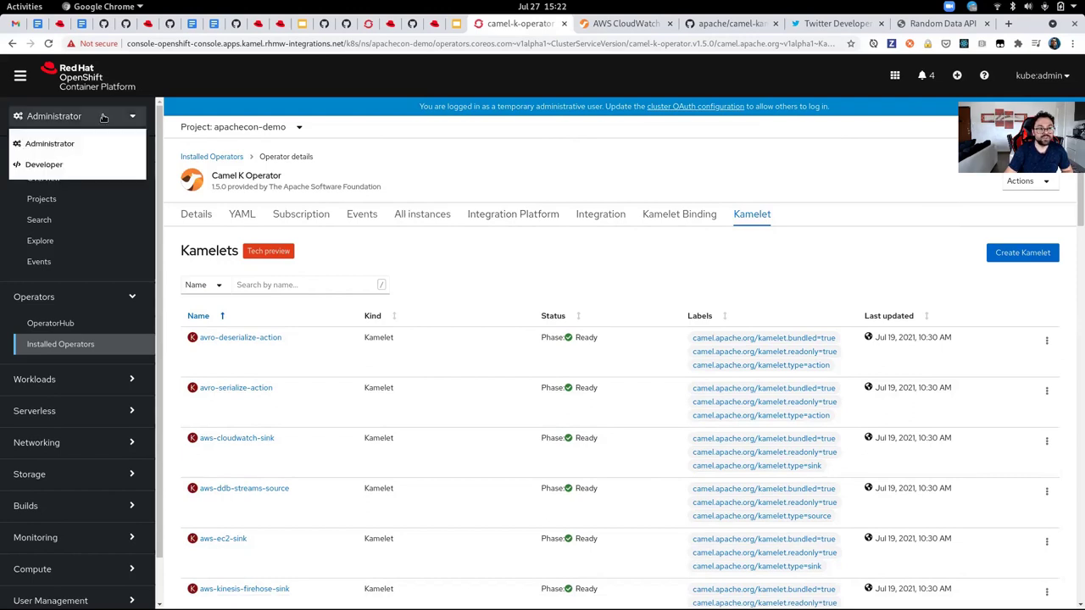
click(57, 166)
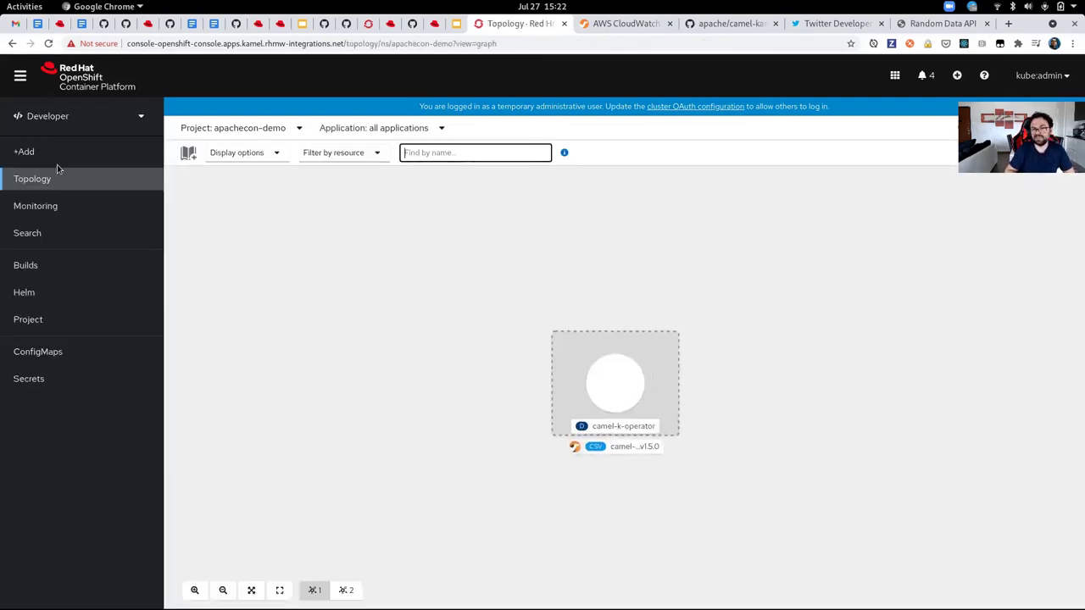
drag(659, 355, 831, 212)
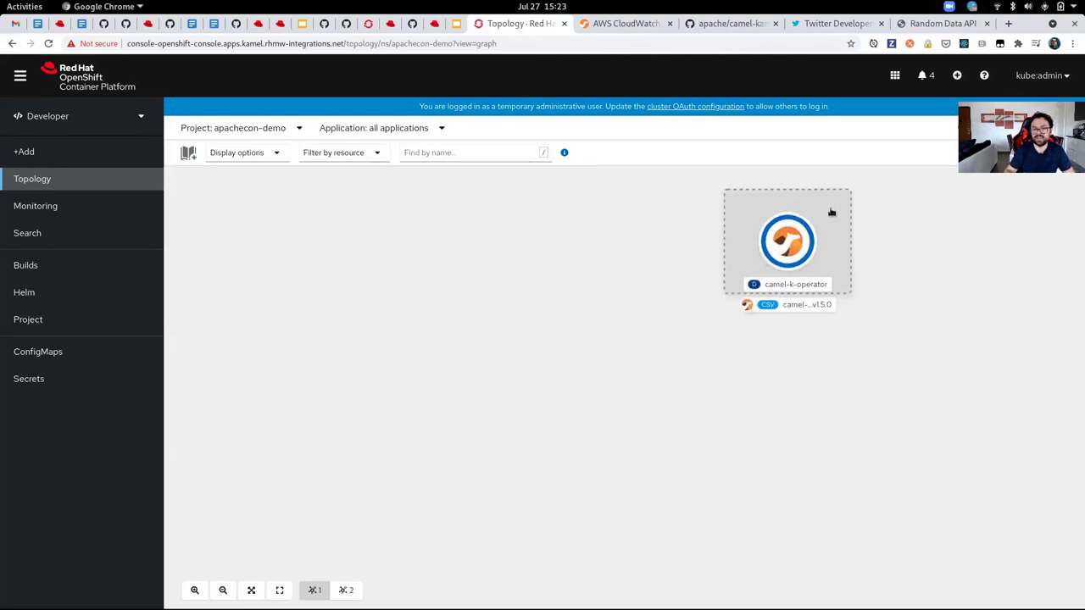
- Add a default in-memory Knative Channel named messages to the apachecon-demo project from the topology view
right_click(479, 312)
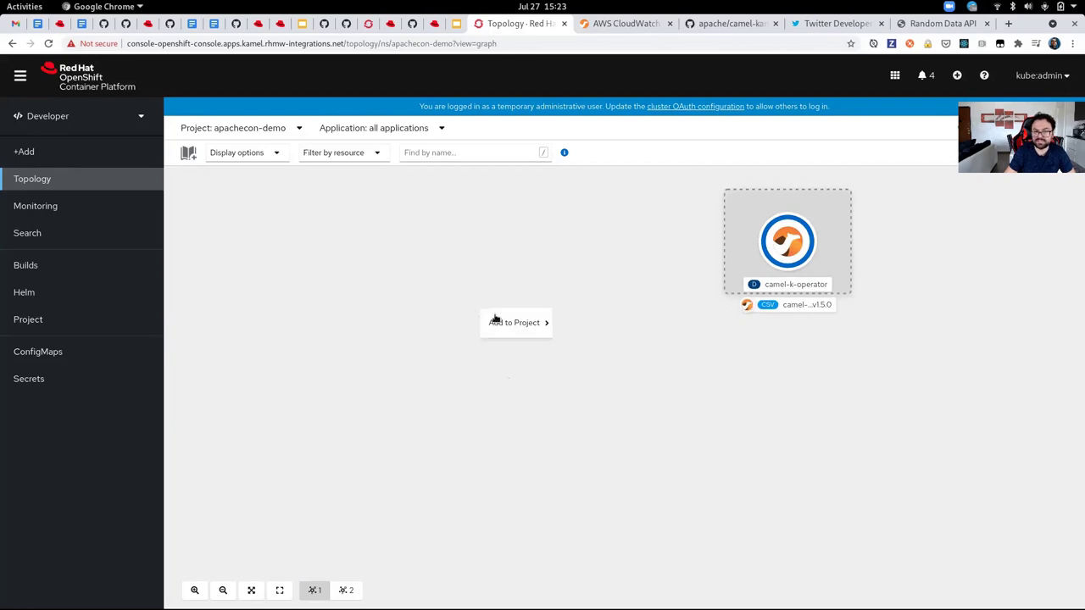
mouse_move(542, 322)
click(593, 537)
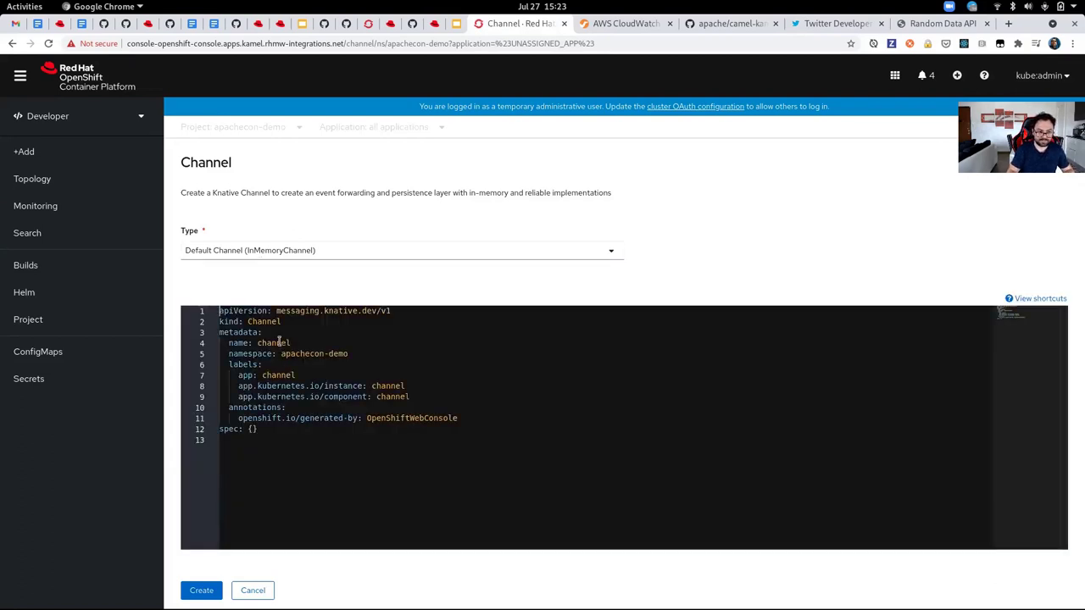
double_click(279, 342)
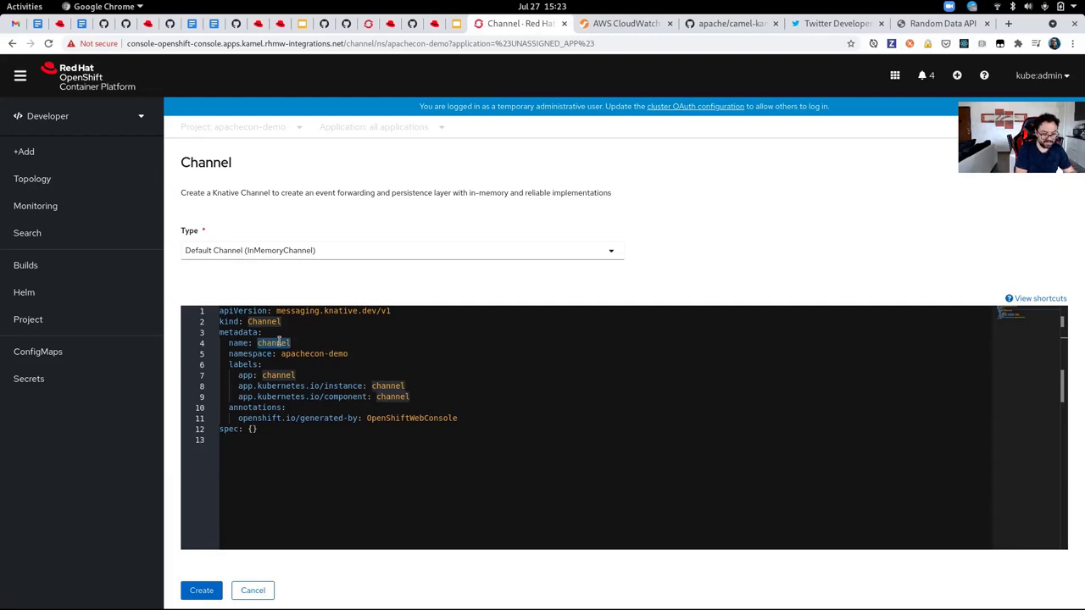
text(messages)
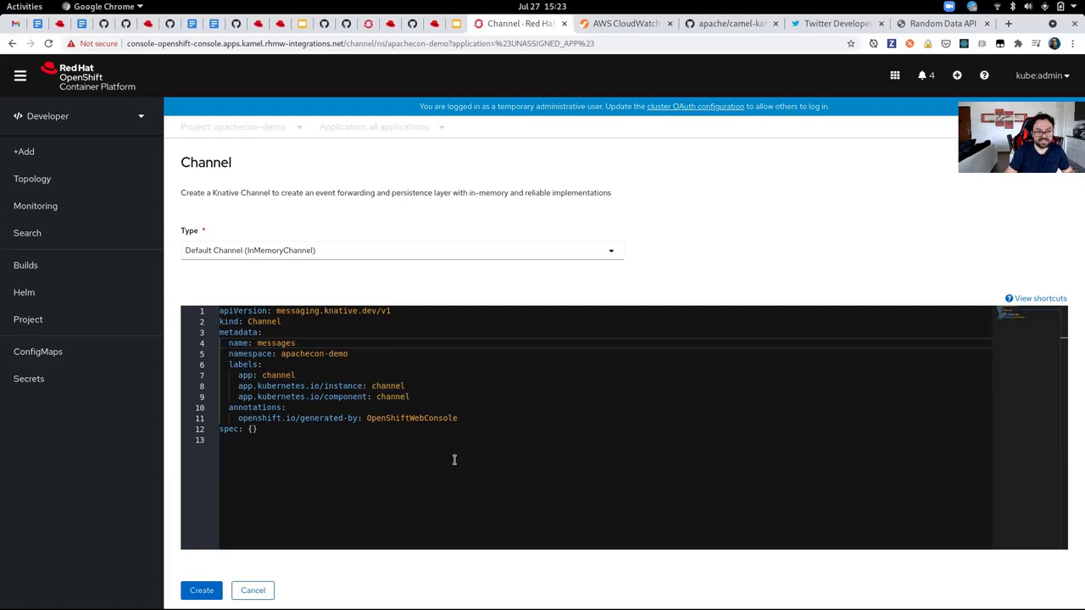
click(202, 591)
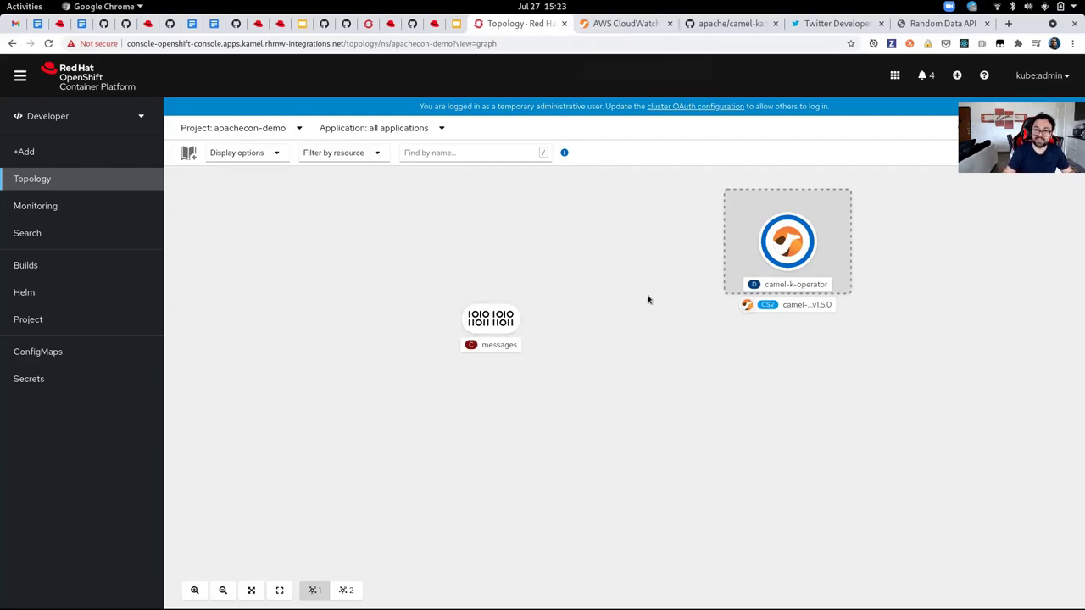
- Switch to Telegram Desktop to view the Camel K Demo bot chat, and return to the OpenShift topology
key(alt+Tab)
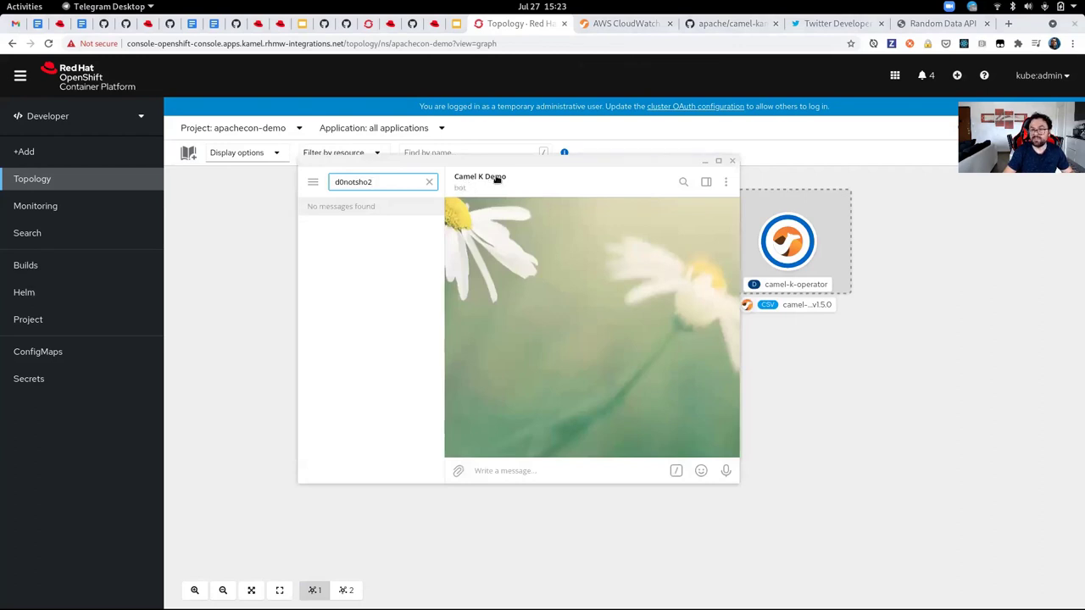
click(539, 468)
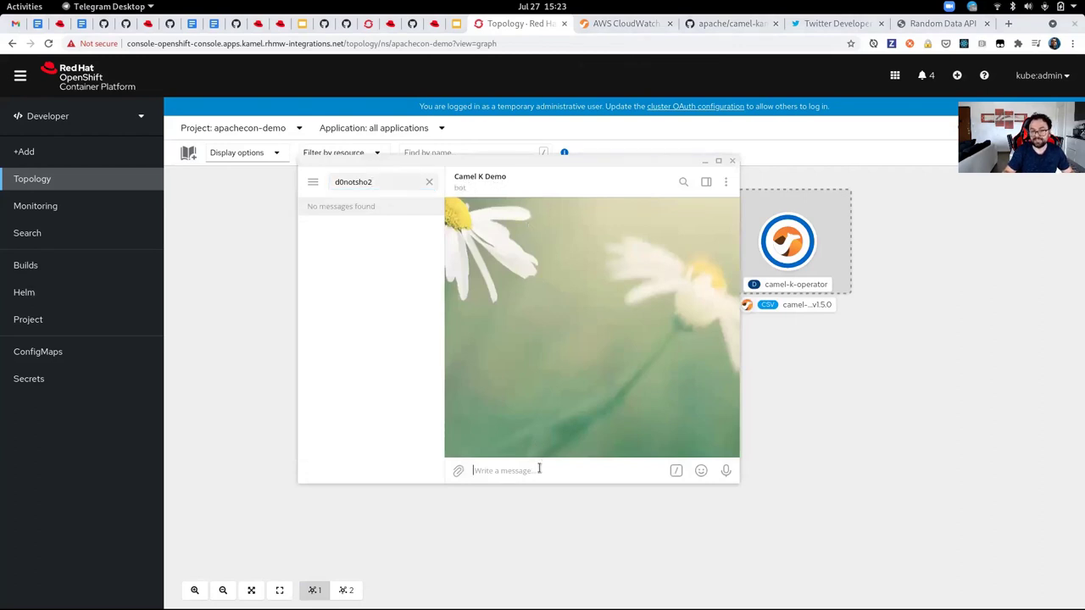
click(823, 460)
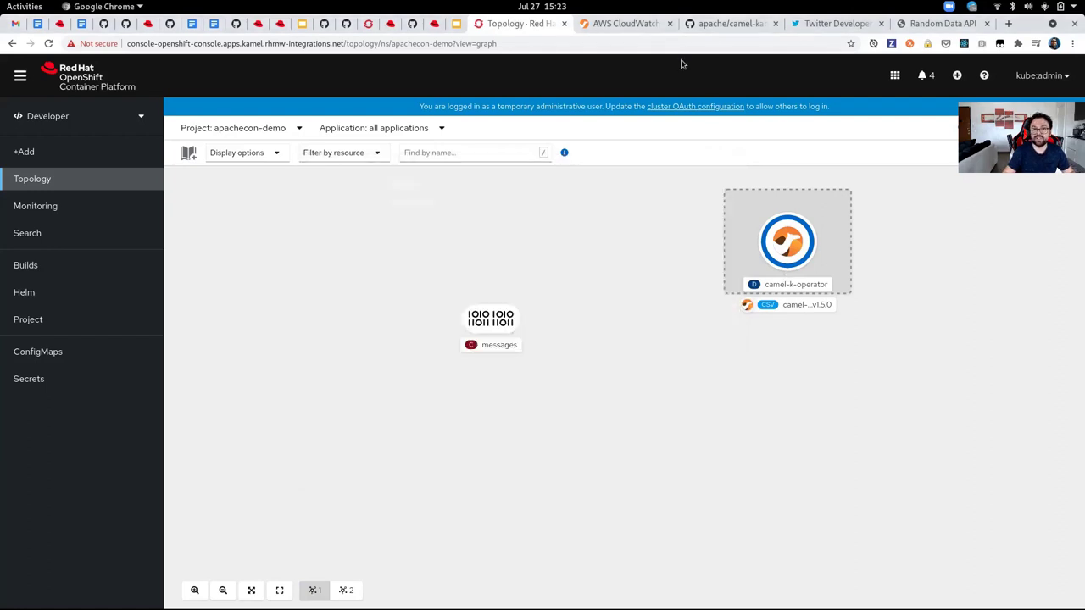
- Find the Telegram Sink page in the Kamelet Catalog and copy its Knative telegram-sink-binding.yaml example
click(664, 27)
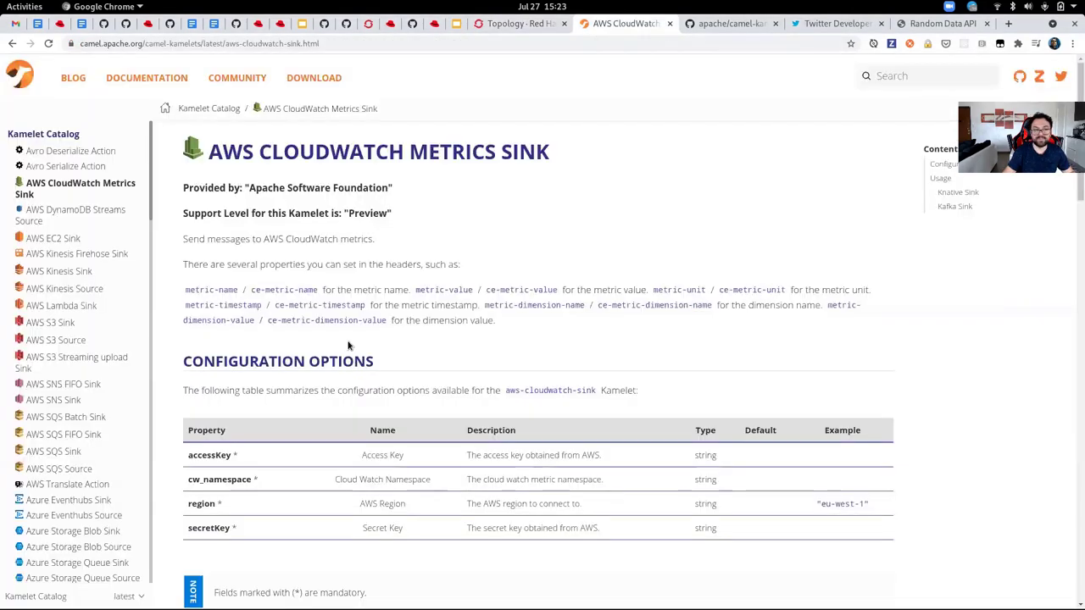
scroll(116, 451, down, 1)
key(ctrl+f)
text(tele)
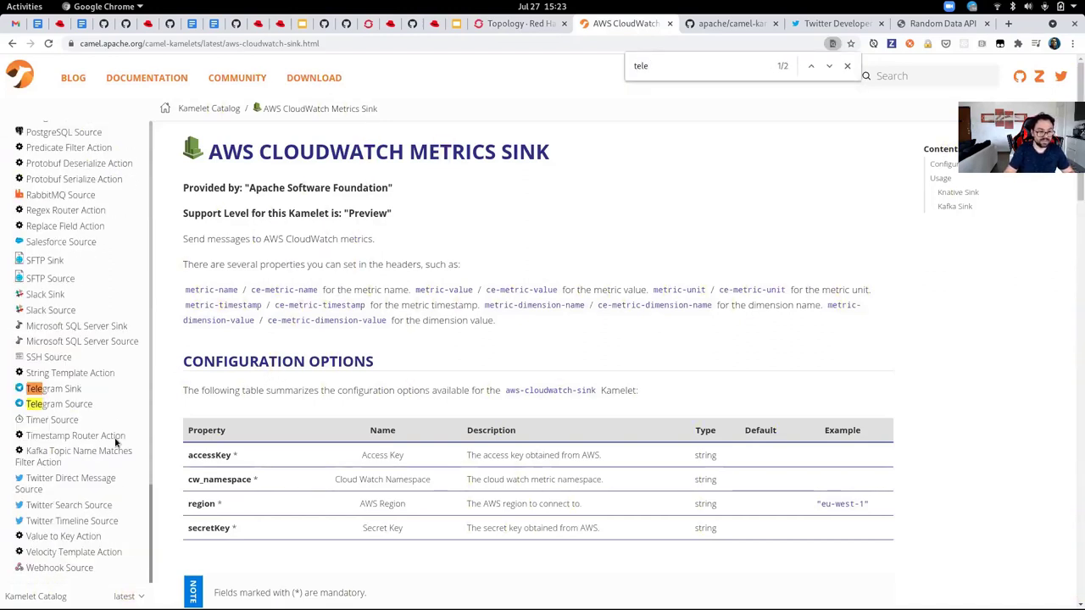
click(65, 391)
scroll(400, 473, down, 5)
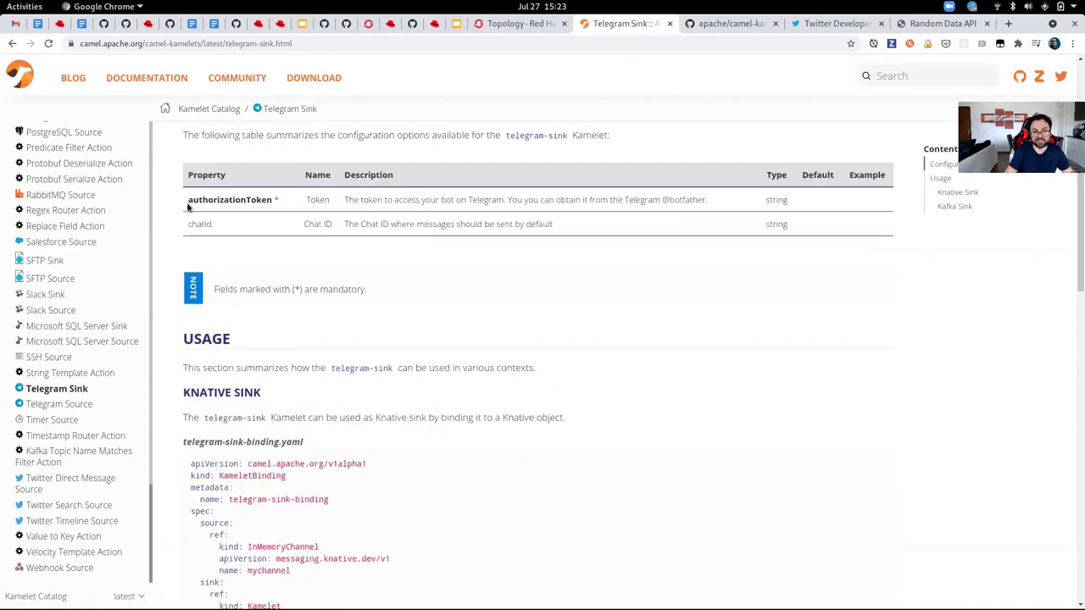
scroll(363, 501, down, 3)
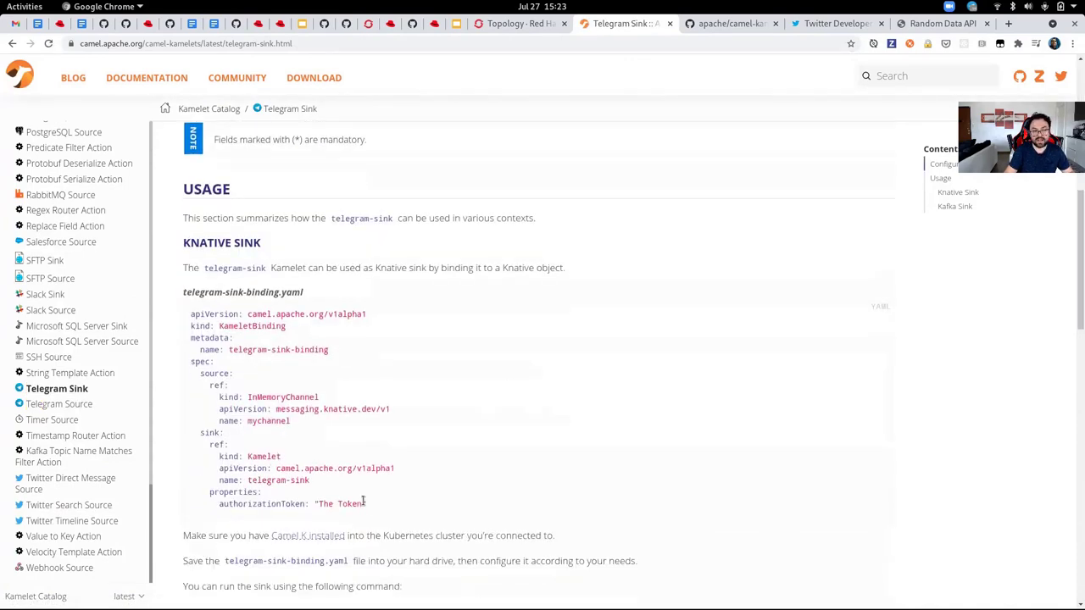
drag(373, 504, 188, 319)
key(ctrl+c)
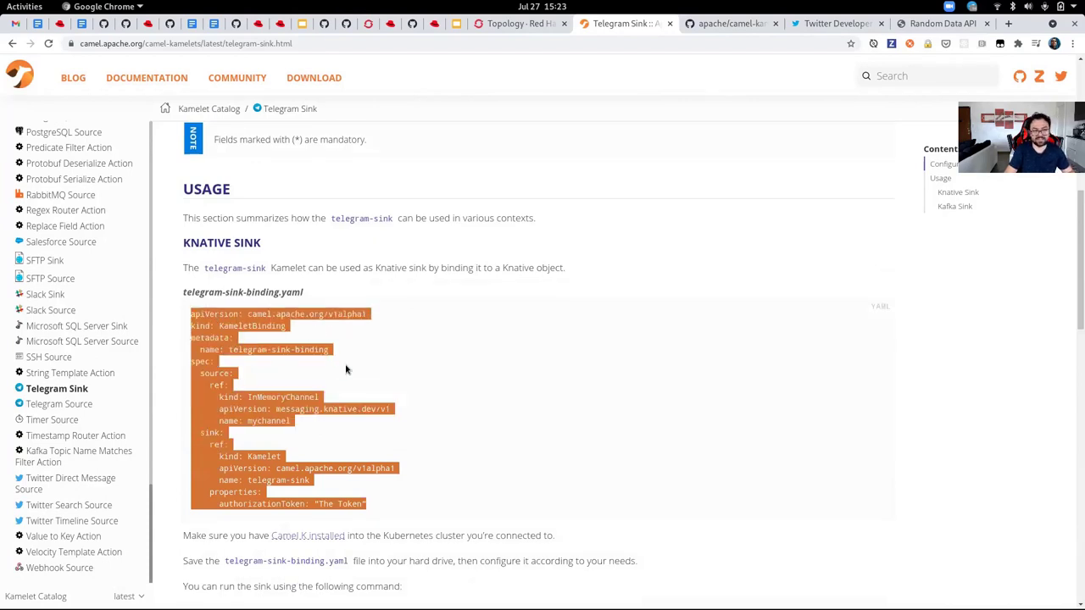
- Switch to Visual Studio Code, create channel-to-telegram.yaml in the apachecon-kamelet-demo folder and paste the copied binding into it
key(alt+Tab)
key(alt+Tab)
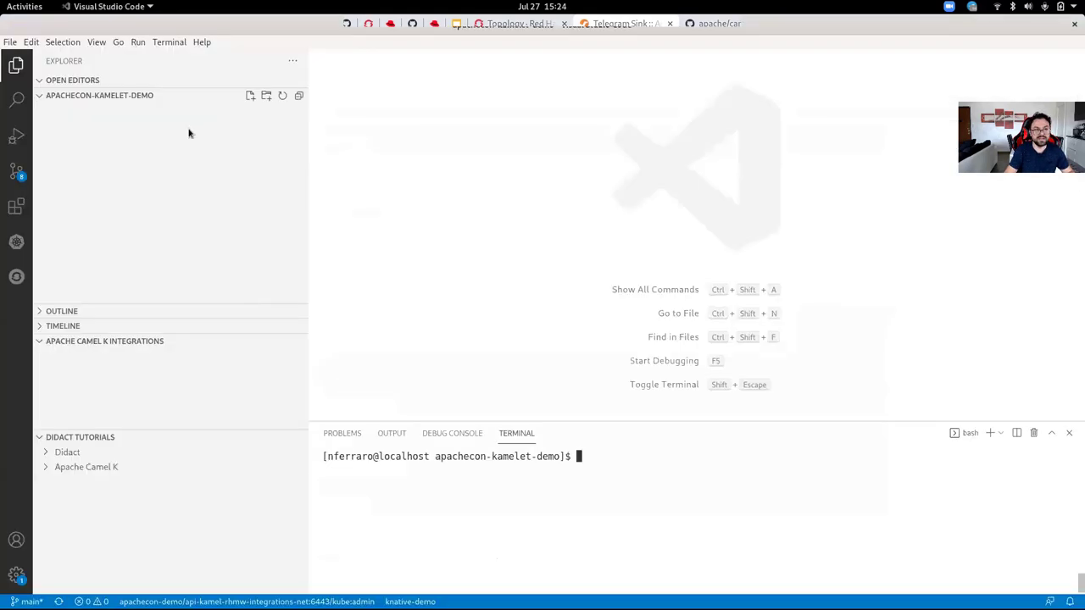
click(250, 97)
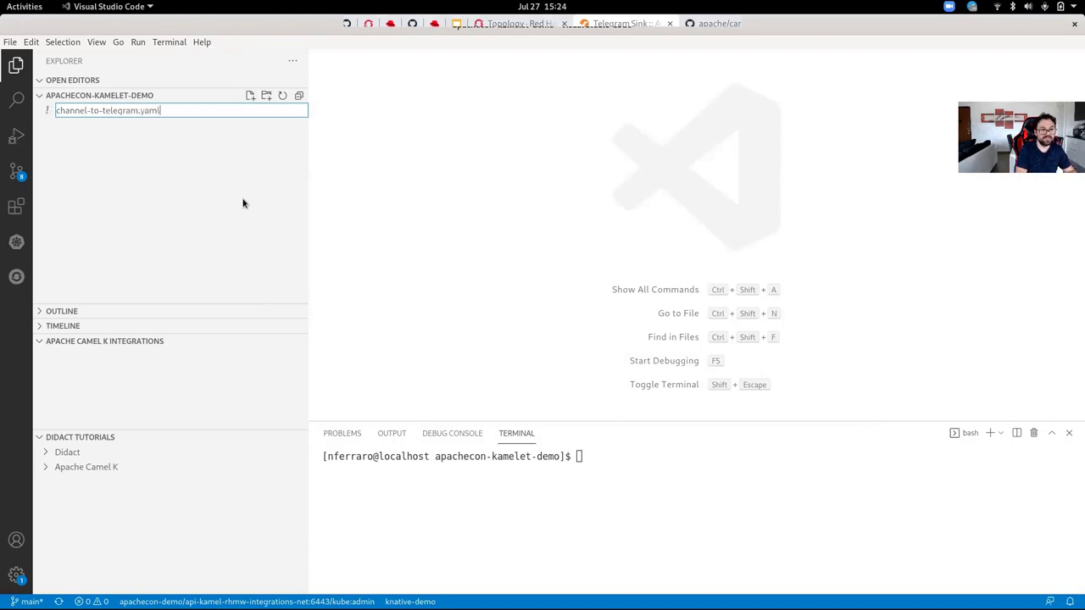
text(channel-to-telegram.yaml)
key(Return)
key(ctrl+v)
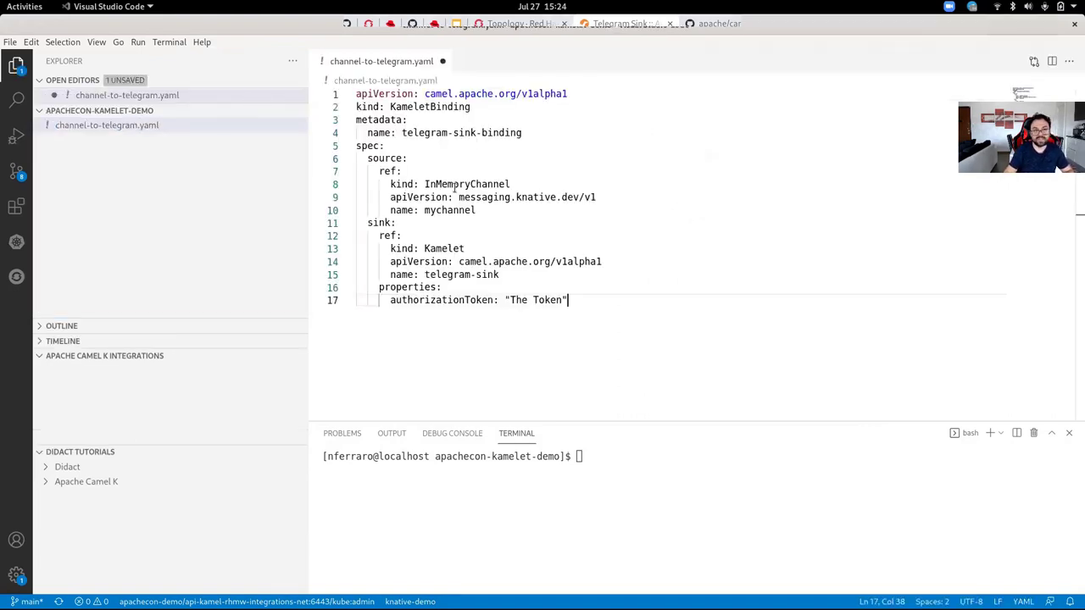
- Change the KameletBinding's metadata name to channel-to-telegram
click(404, 146)
text(c)
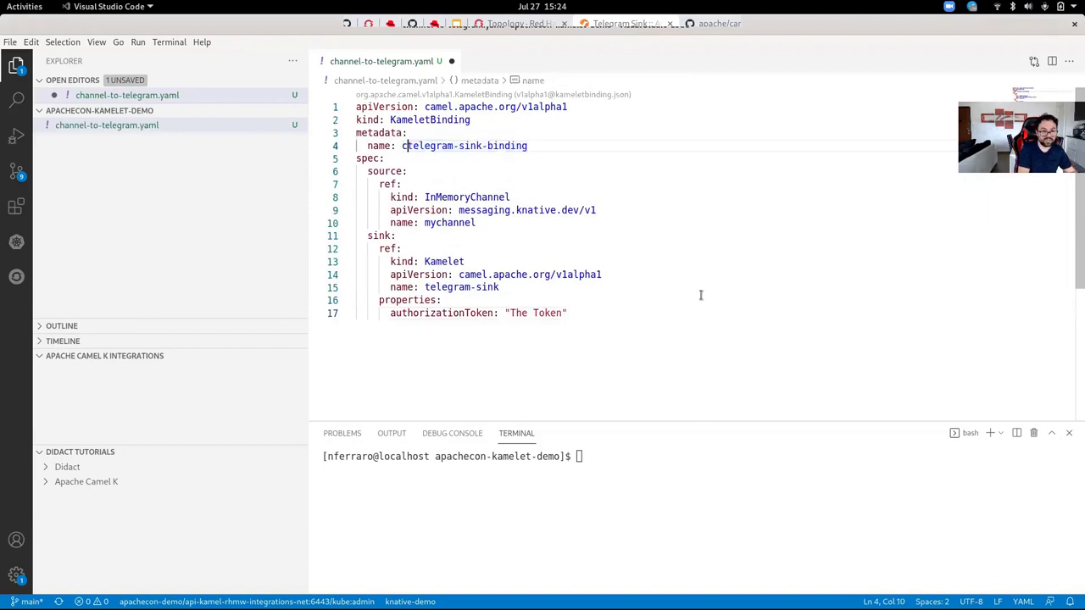
text(hannel-to-)
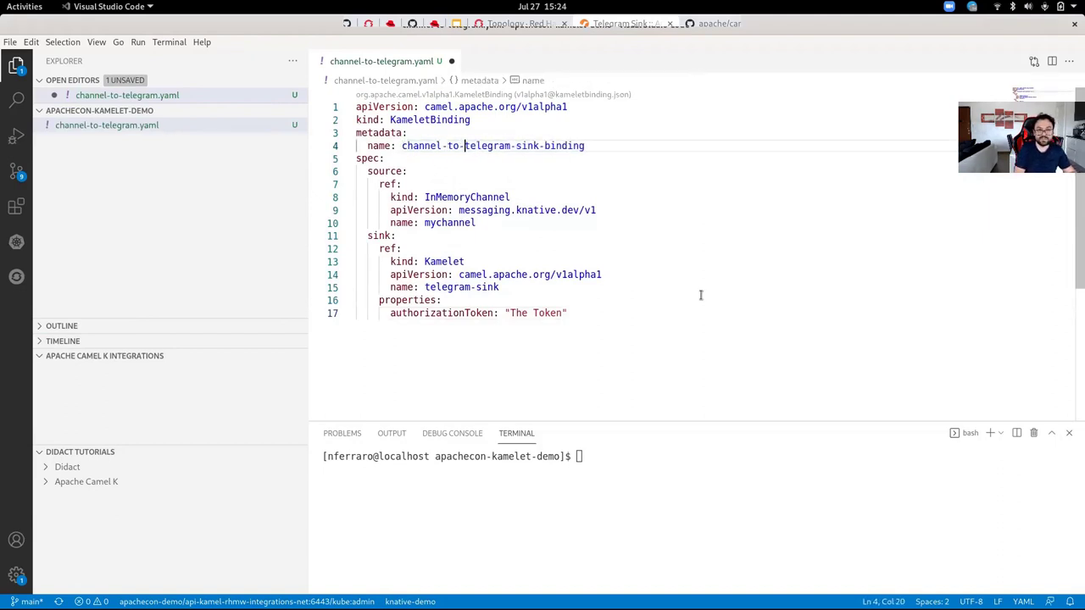
key(shift+End)
text(telegram)
key(Down)
key(Down)
key(Down)
key(Down)
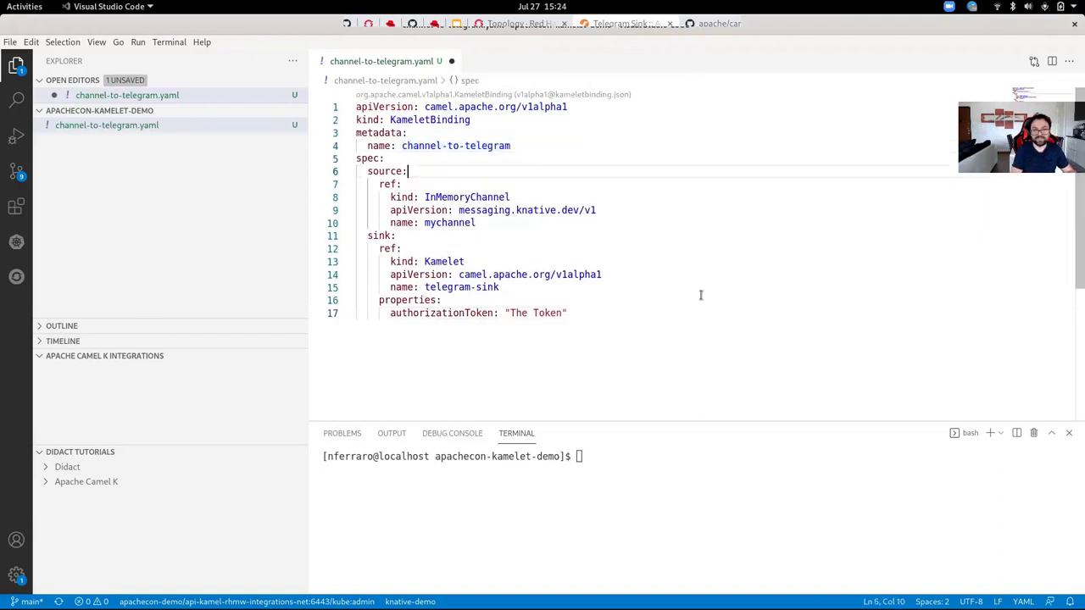
- Change the source reference's kind to Channel in channel-to-telegram.yaml
key(ctrl+shift+Left)
key(Left)
key(shift+Right)
key(shift+Right)
key(shift+Right)
key(shift+Right)
key(shift+Right)
key(shift+Right)
key(shift+Right)
key(shift+Right)
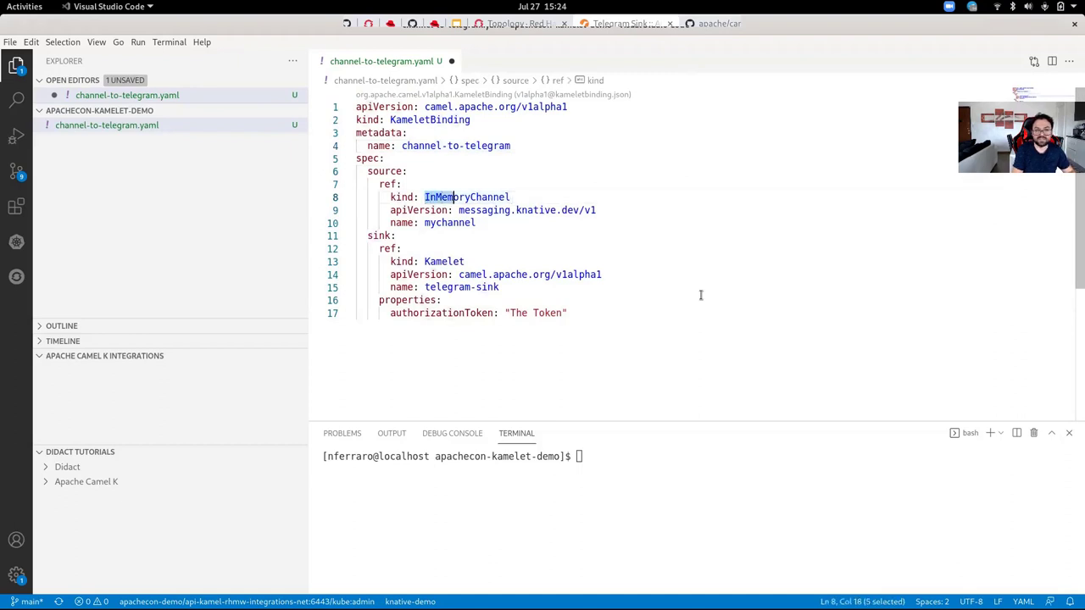
key(BackSpace)
- Set the source channel's name to messages
key(Down)
key(Down)
key(End)
key(ctrl+shift+Left)
text(messages)
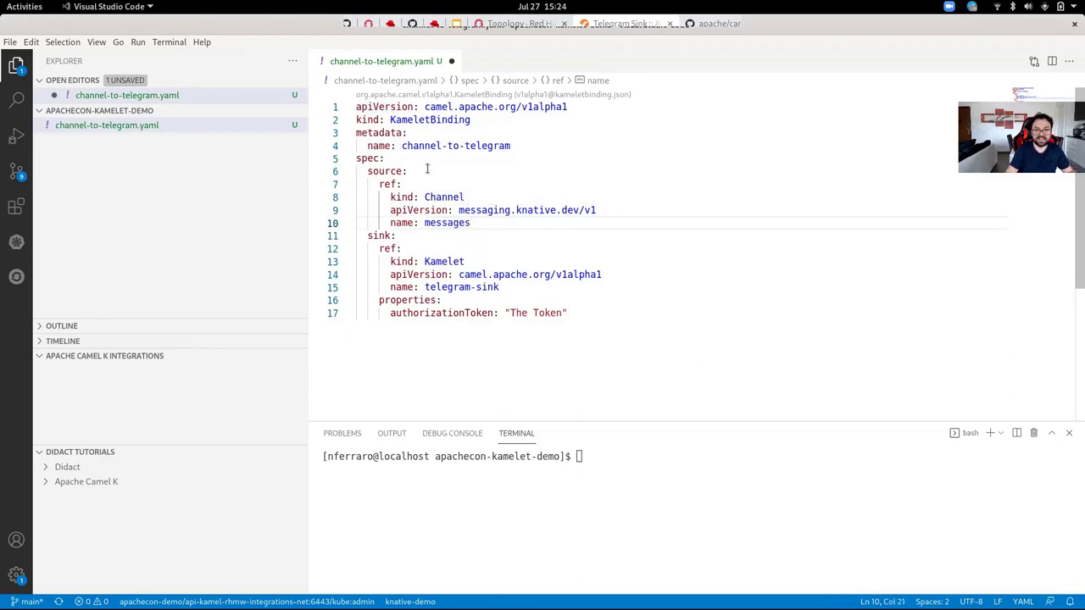
click(383, 172)
click(385, 235)
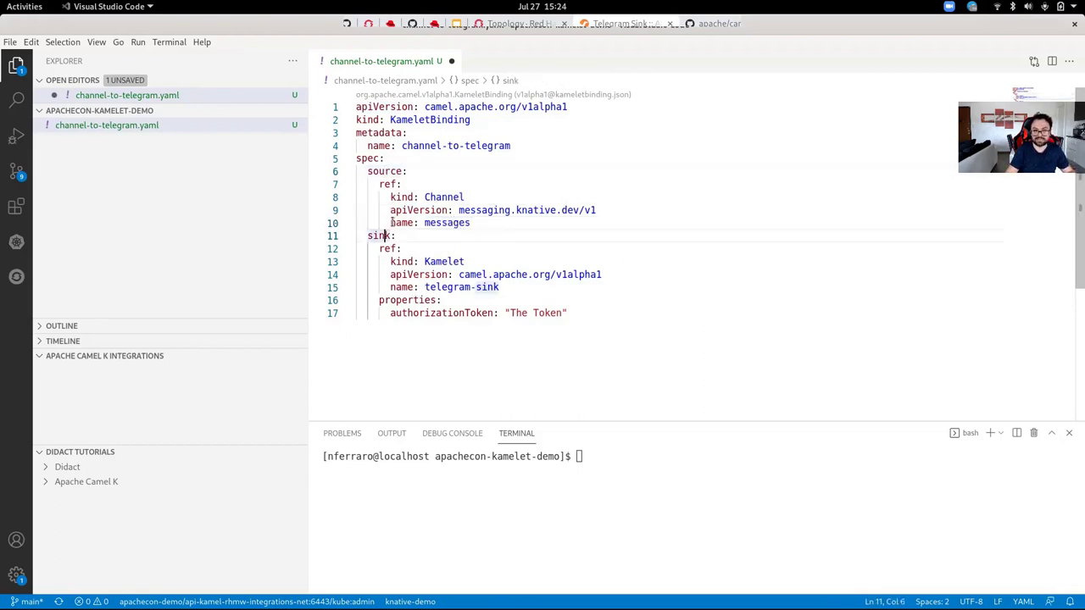
click(430, 237)
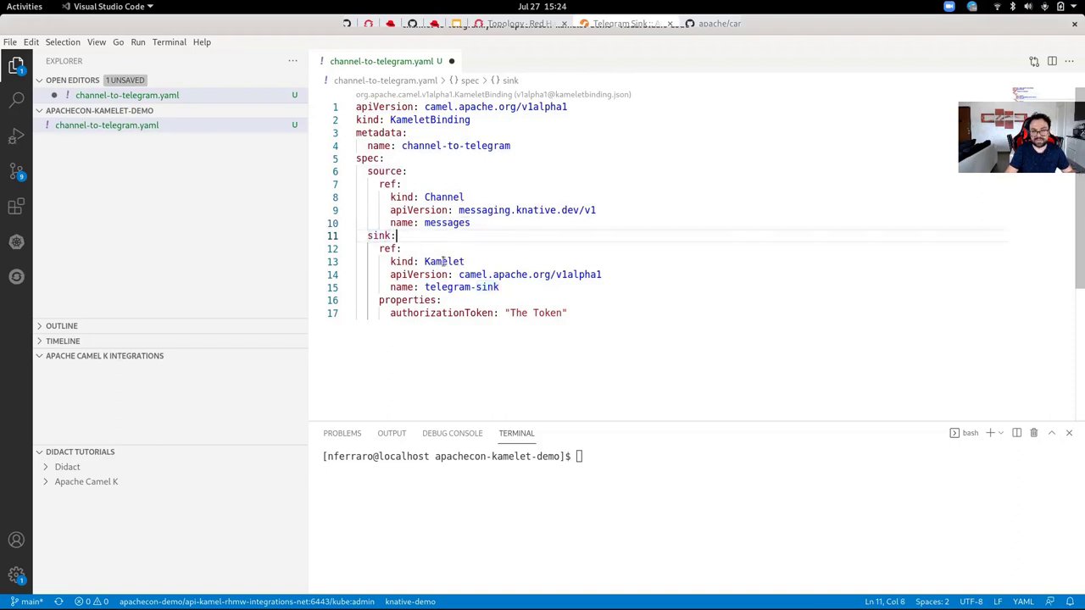
- Delete the placeholder authorizationToken entry and copy the prepared authorizationToken and chatId properties from the untitled document in Text Editor
click(577, 311)
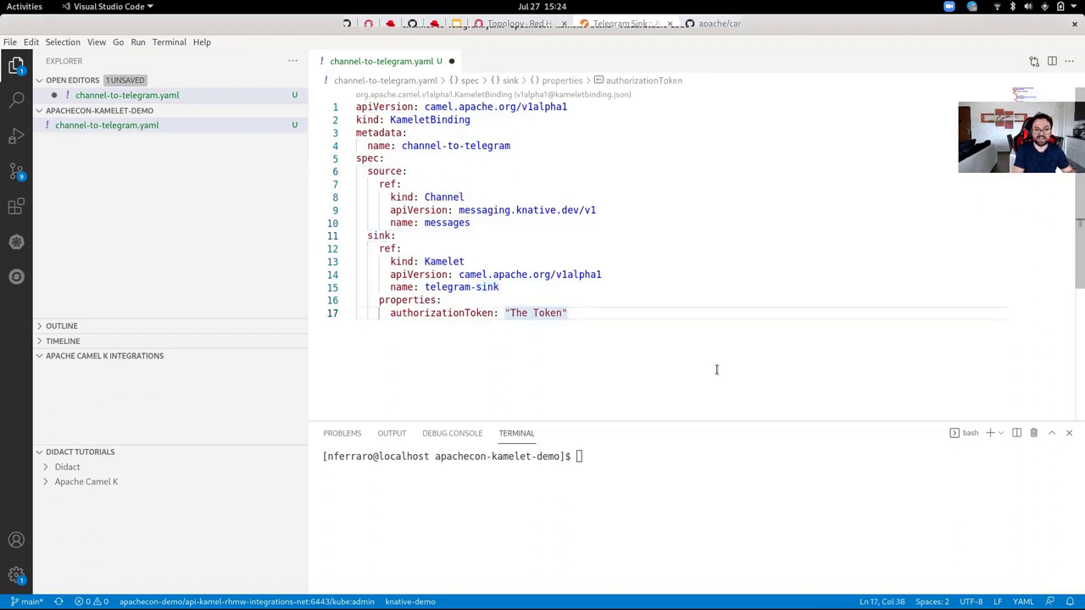
key(shift+Home)
key(BackSpace)
key(alt+Tab)
key(alt+Tab)
key(alt+Tab)
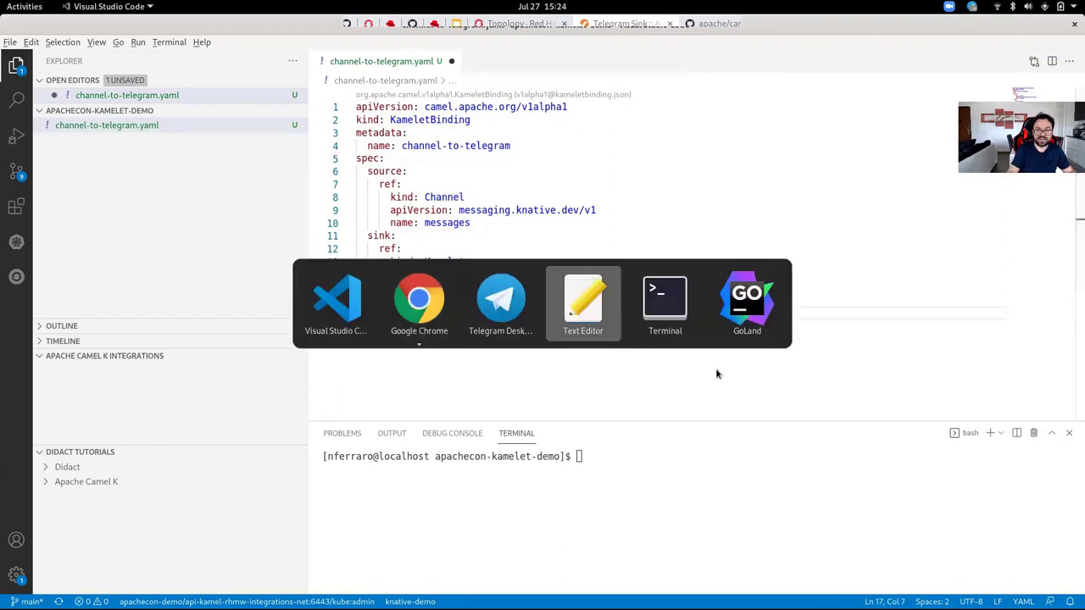
drag(742, 337, 584, 329)
key(ctrl+c)
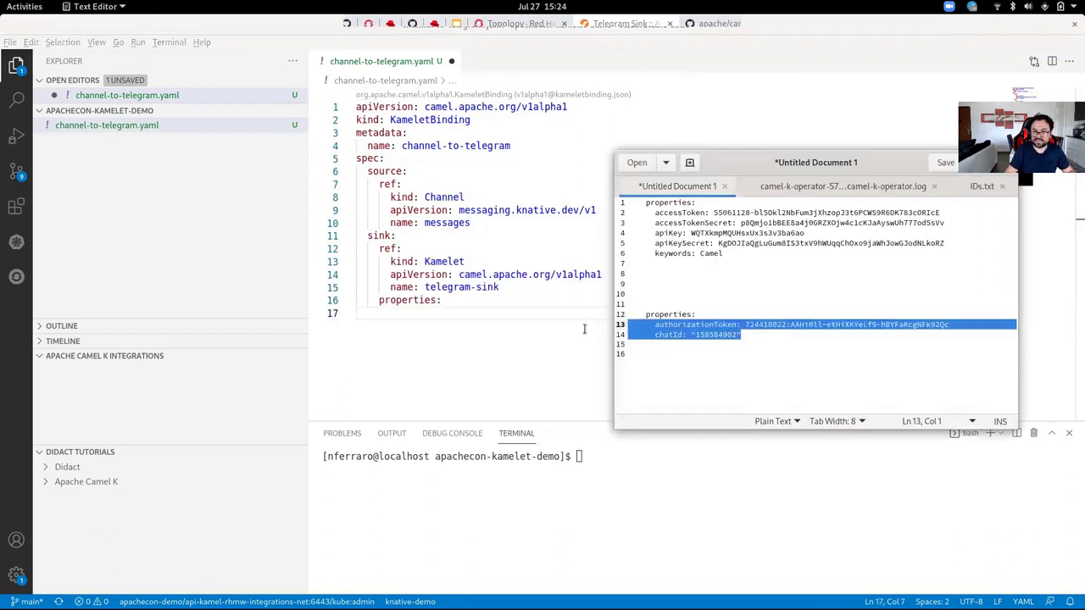
- Paste the bot's authorization token and chat ID under the sink properties in Visual Studio Code and save the file
click(473, 317)
key(shift+Home)
key(BackSpace)
key(ctrl+v)
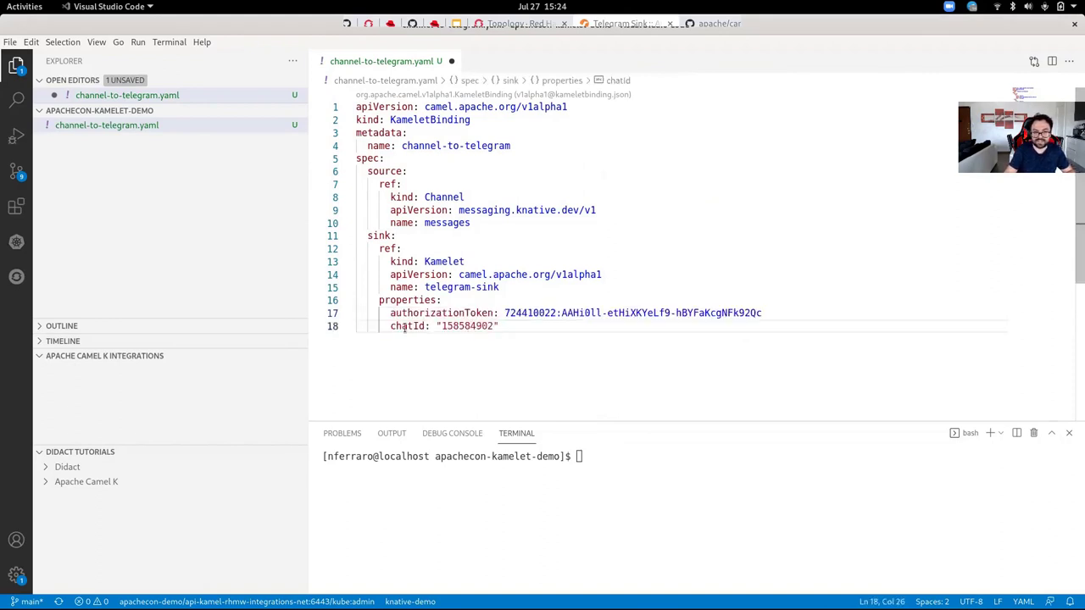
key(Return)
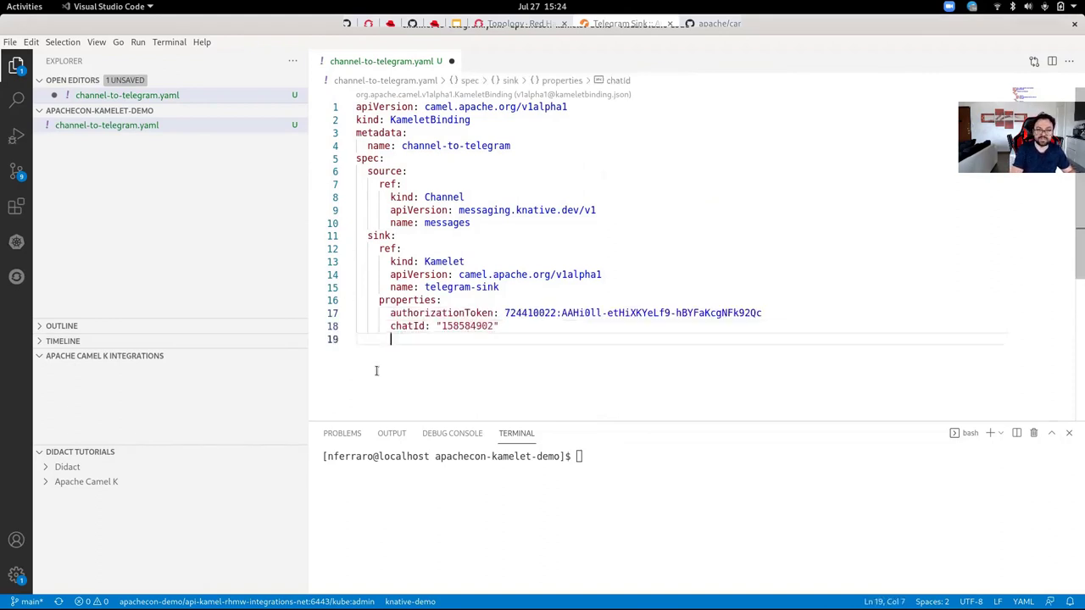
key(ctrl+s)
- Switch to Telegram Desktop to check the Camel K Demo bot chat, and return to the Visual Studio Code terminal
key(alt+Tab)
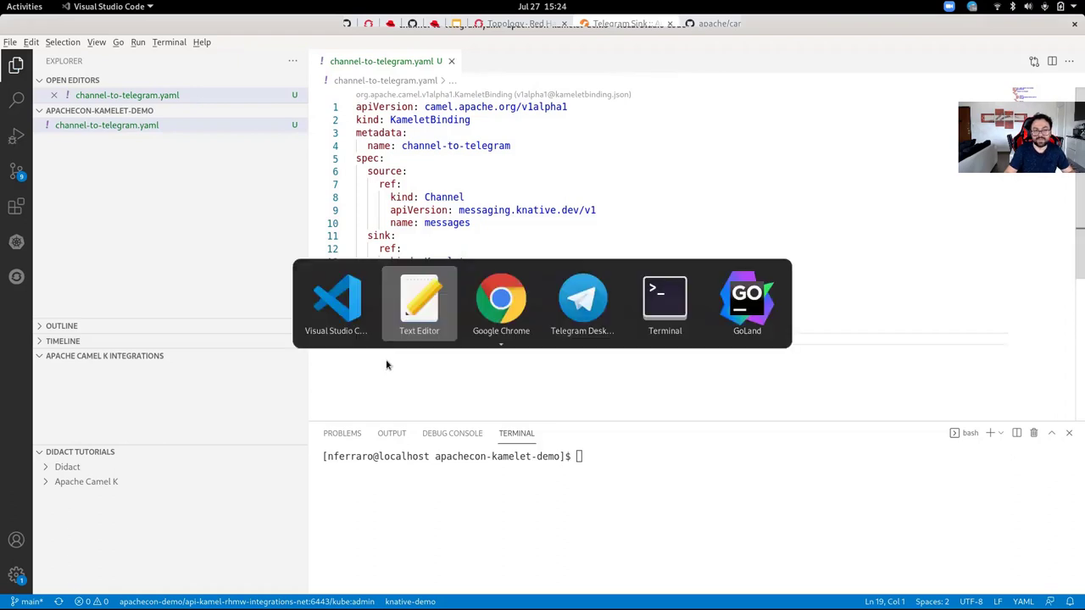
key(alt+Tab)
key(alt+Tab)
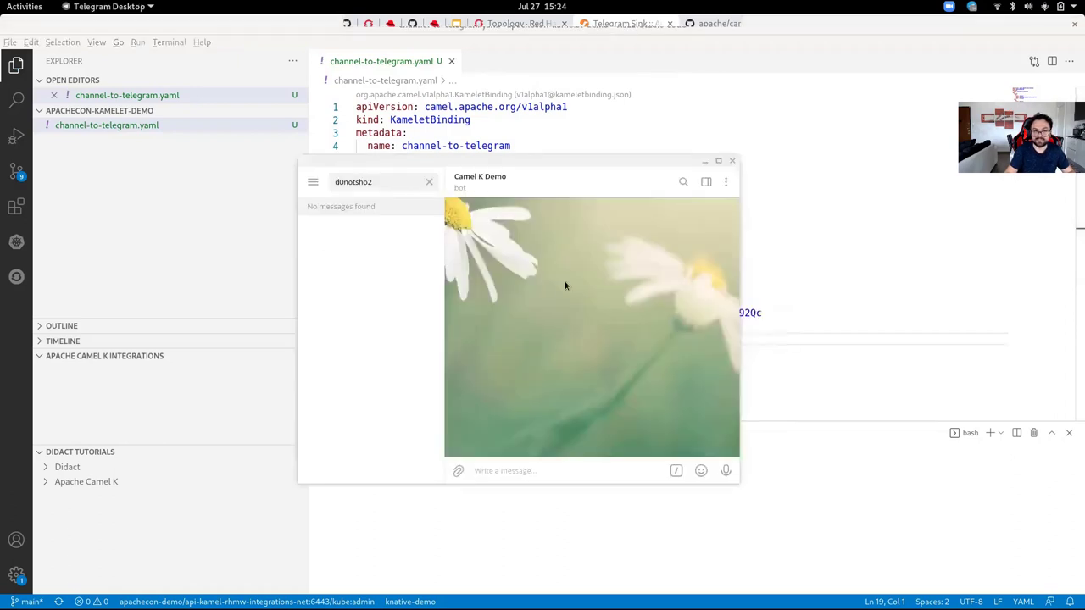
click(861, 498)
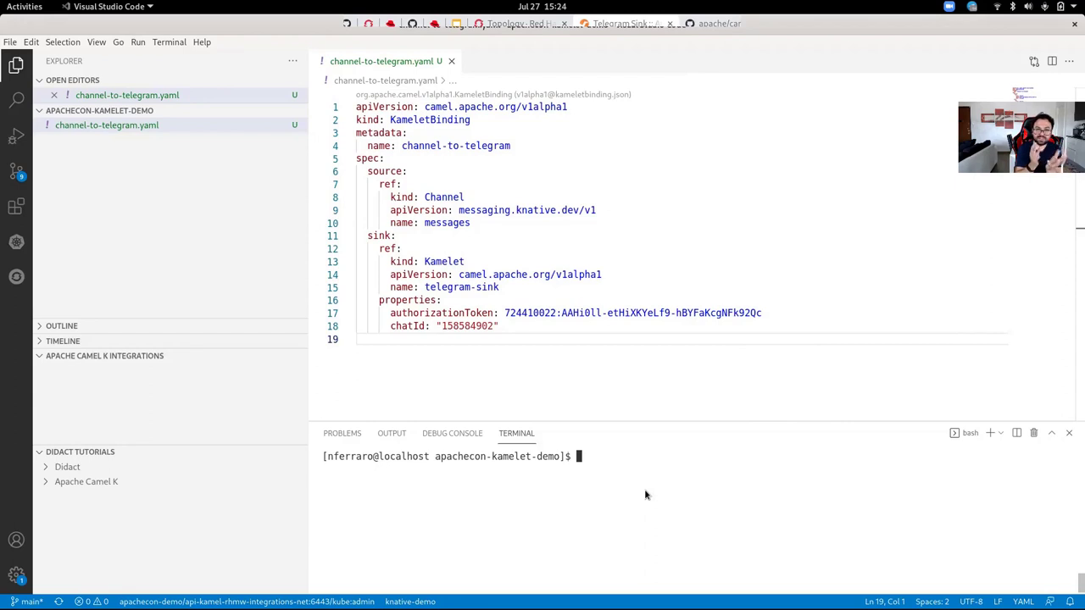
- Apply the binding to the cluster with kubectl apply -f channel-to-telegram.yaml
text(ku)
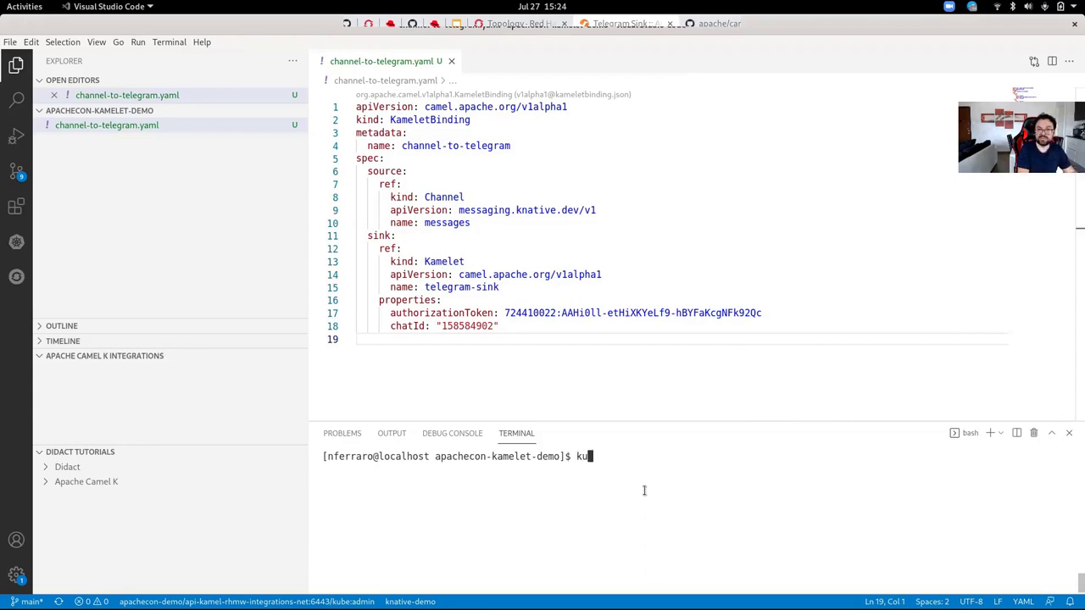
text(bec)
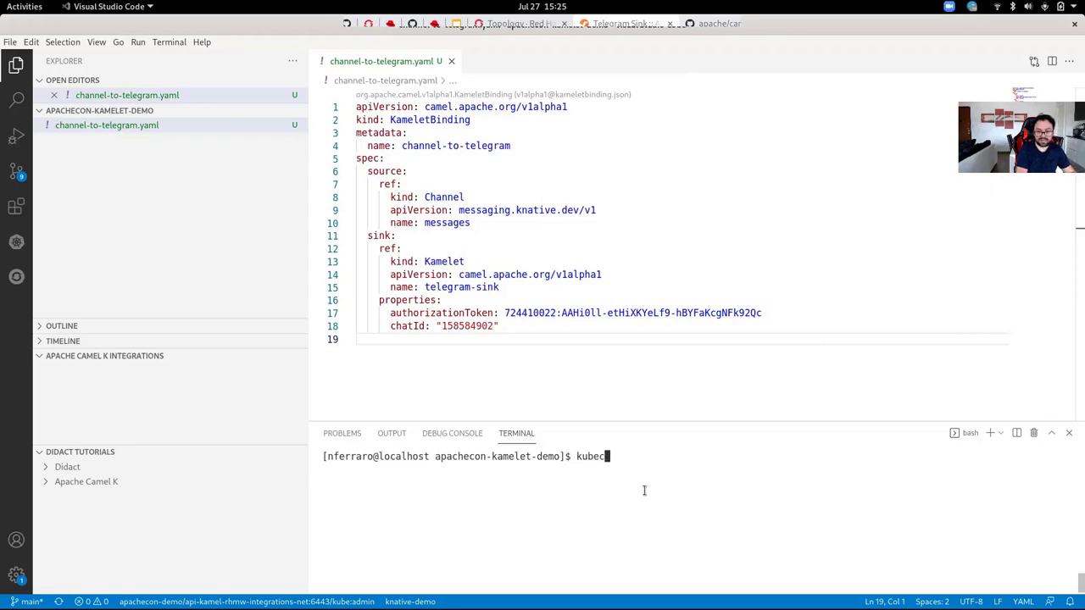
text(tl apply -f )
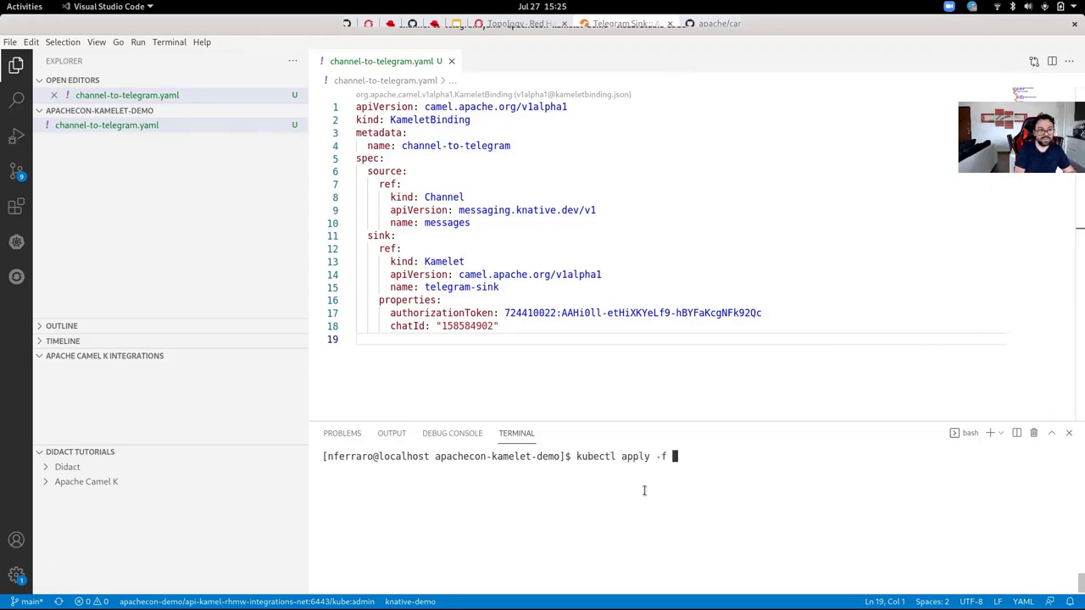
text(chann)
key(Tab)
key(Return)
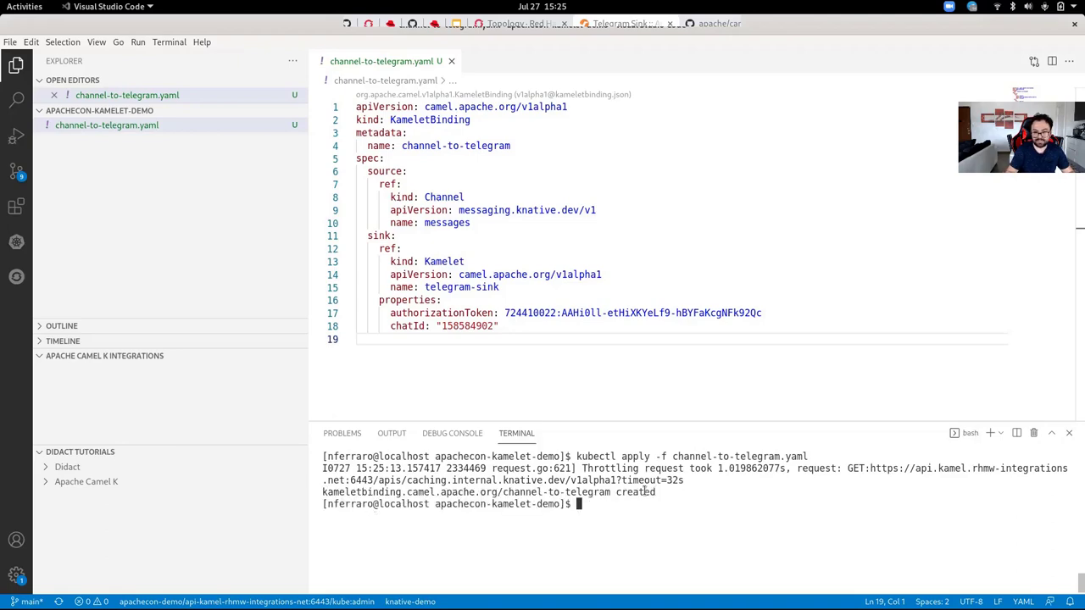
- Switch to Google Chrome to examine the new binding in the OpenShift topology, and return to Visual Studio Code
key(alt+Tab)
key(alt+Tab)
key(alt+Tab)
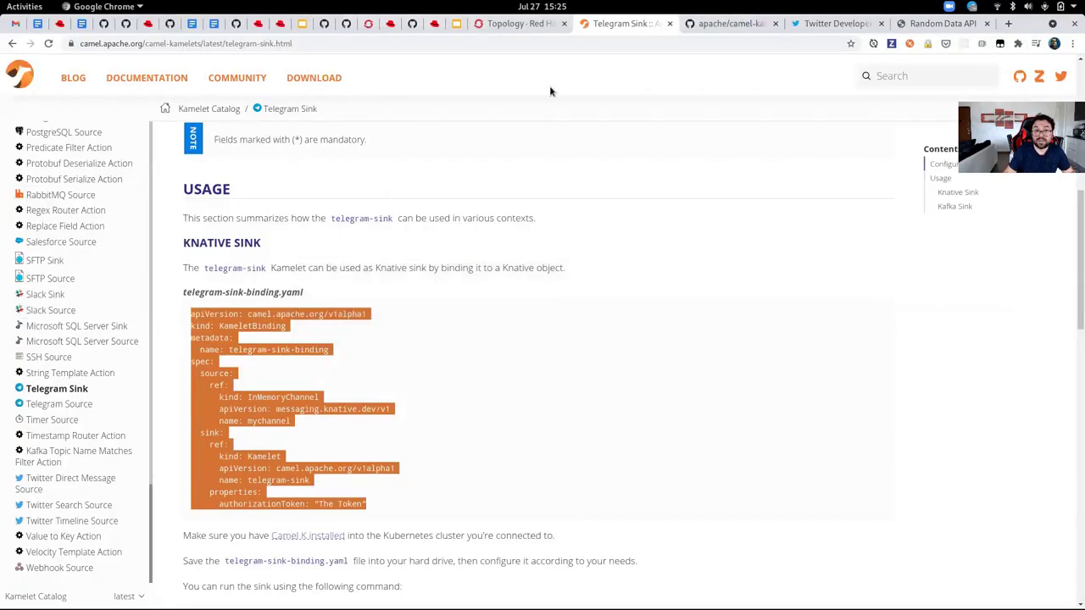
click(514, 29)
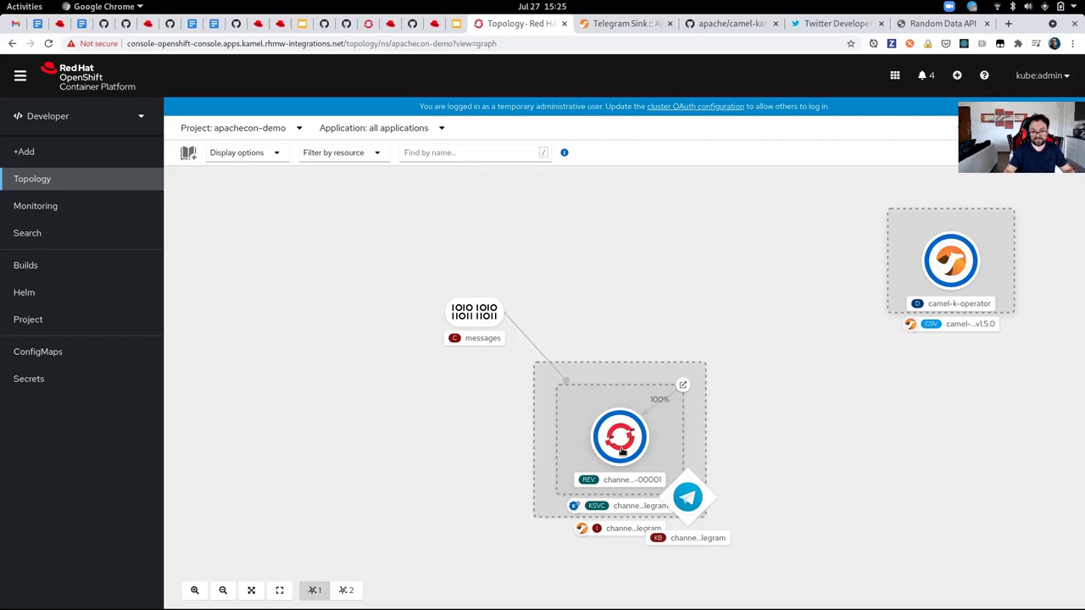
key(alt+Tab)
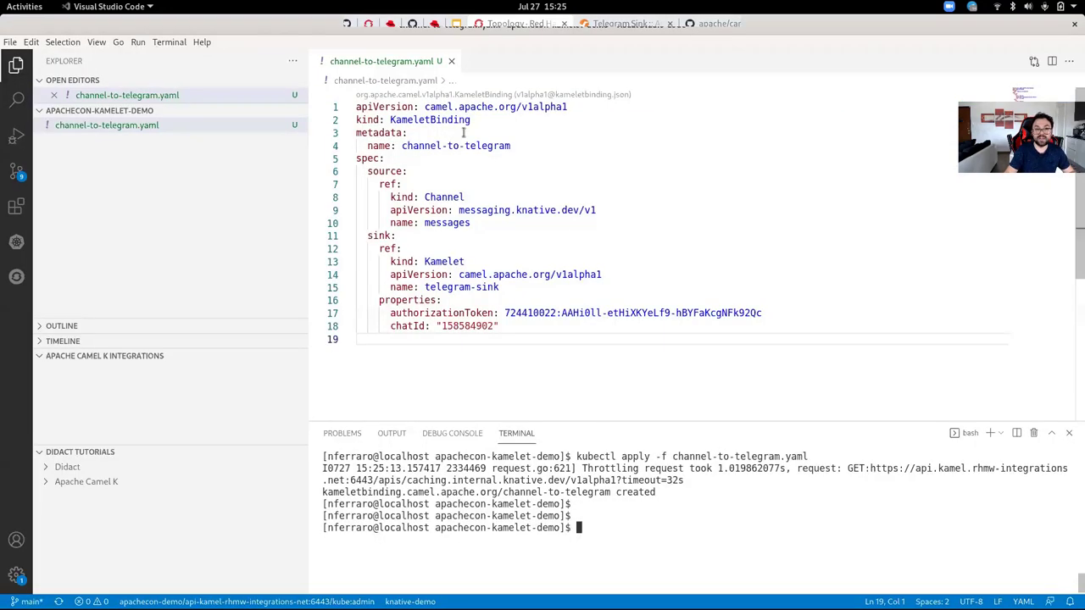
- Run kamel without arguments in the terminal and review its available commands
click(464, 133)
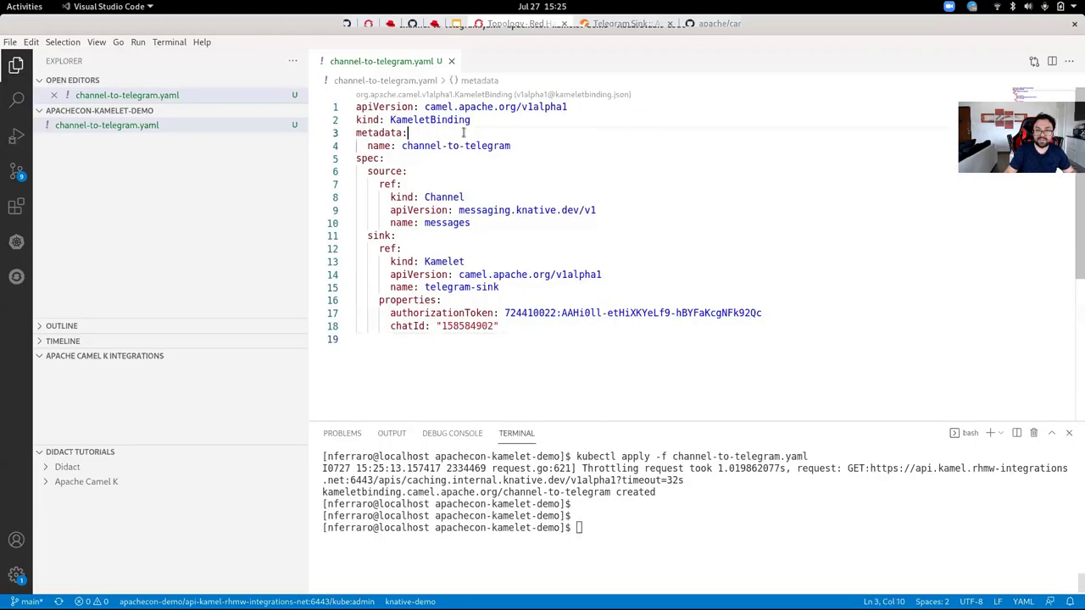
click(641, 549)
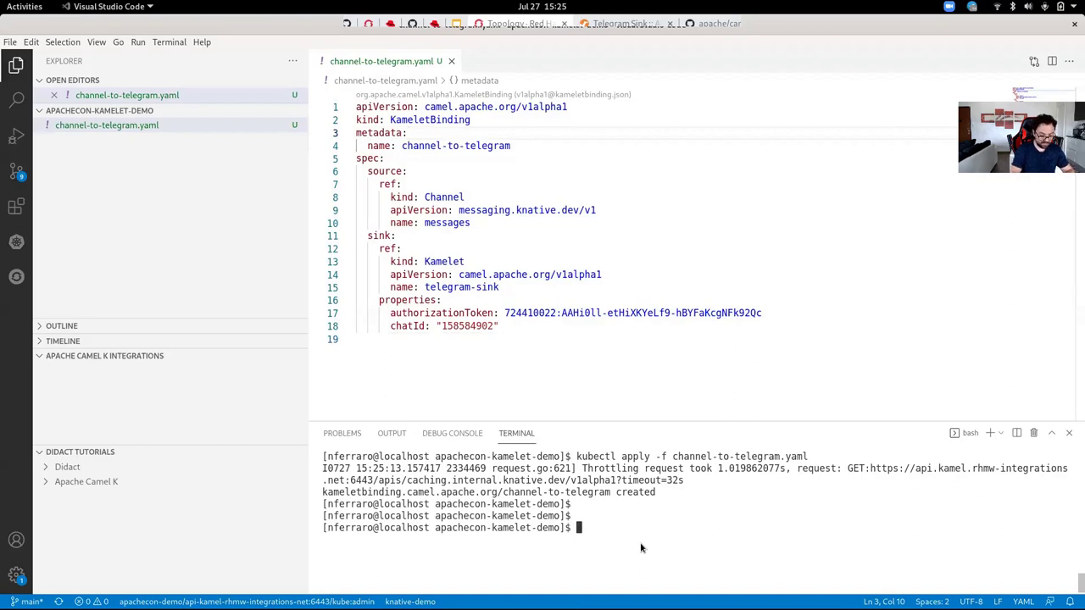
text(kam)
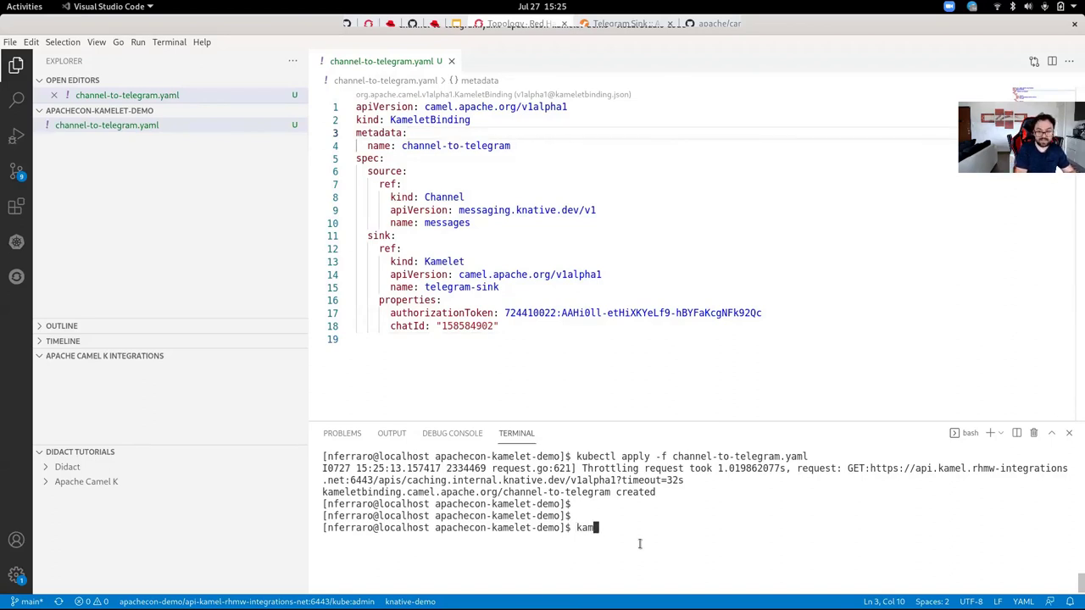
text(el)
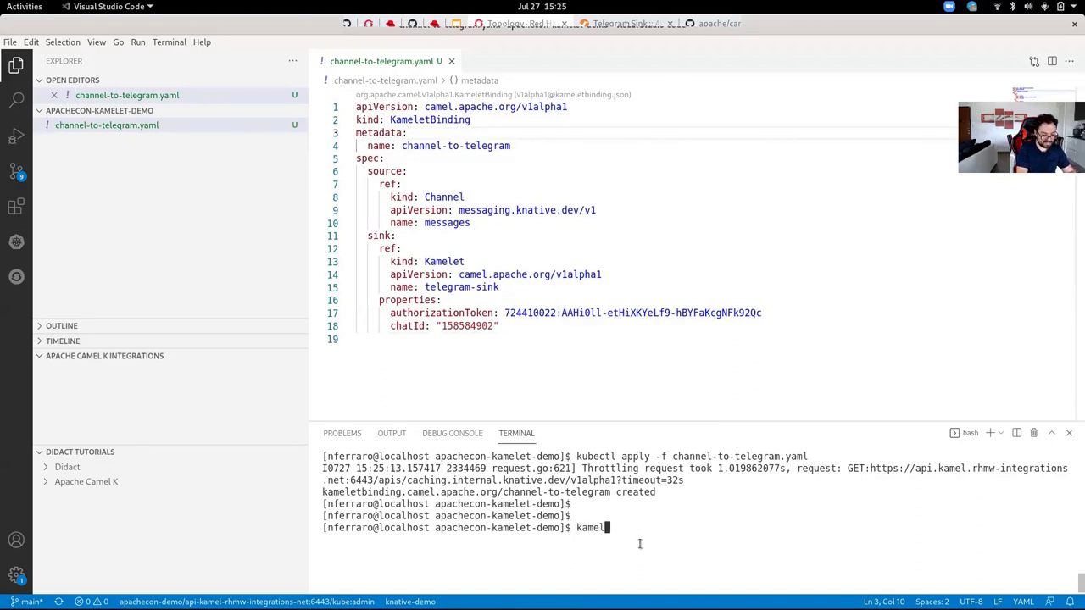
key(Return)
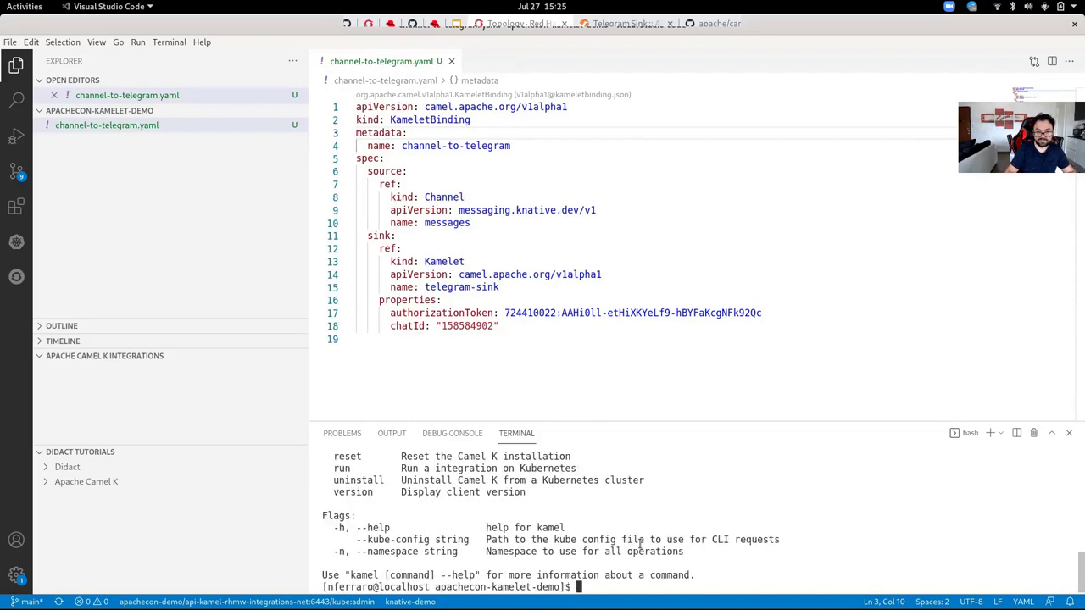
scroll(545, 531, up, 6)
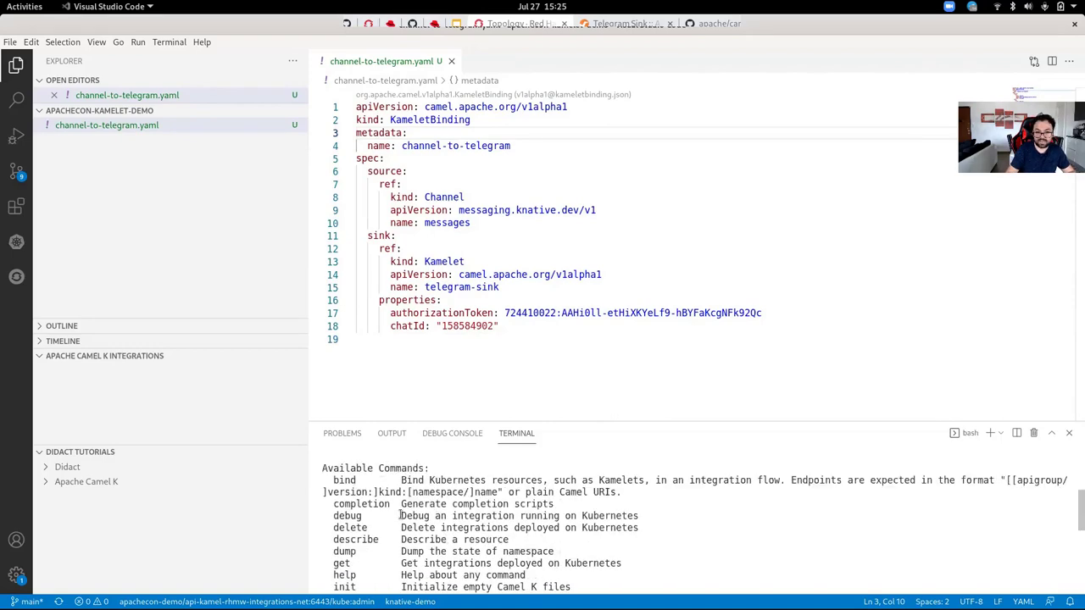
scroll(370, 518, down, 6)
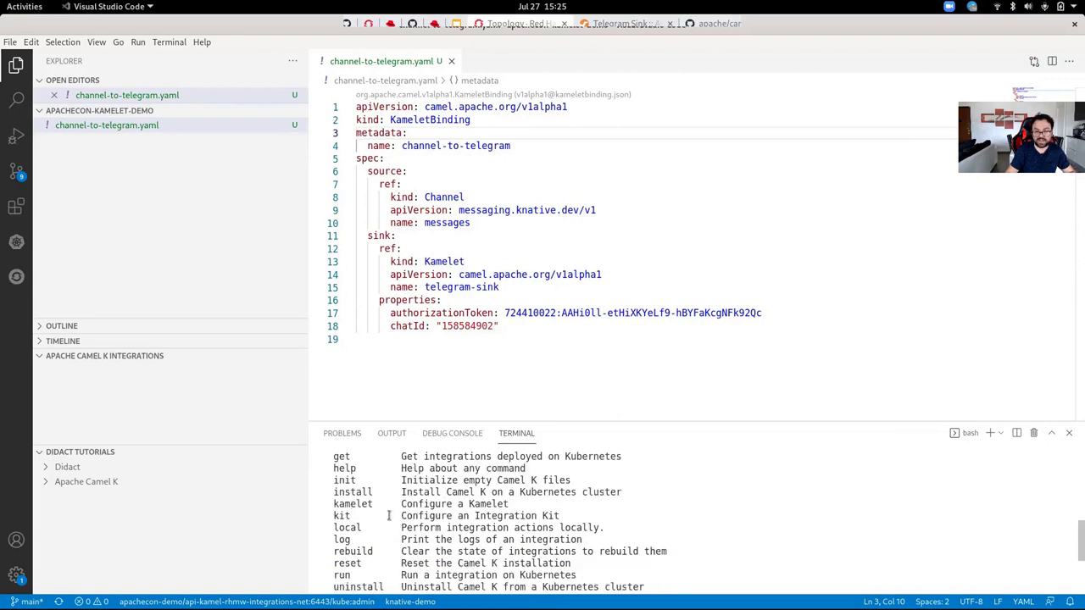
key(Return)
key(Return)
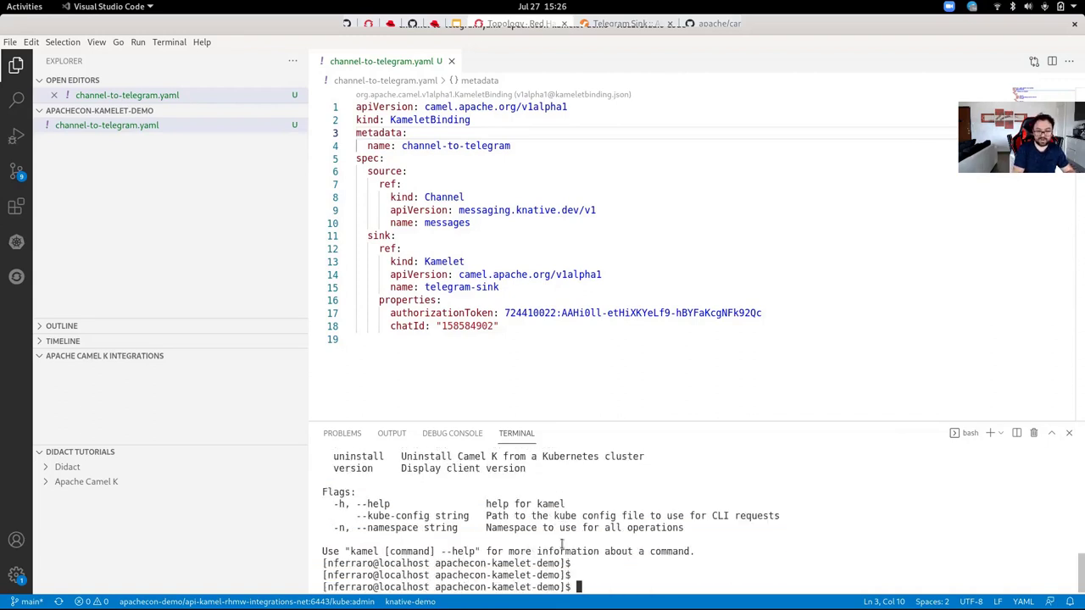
- Generate a binding from the messages channel to the log sink as YAML with kamel bind channel:messages log-sink -o yaml
text(ksa)
key(BackSpace)
key(BackSpace)
text(amel )
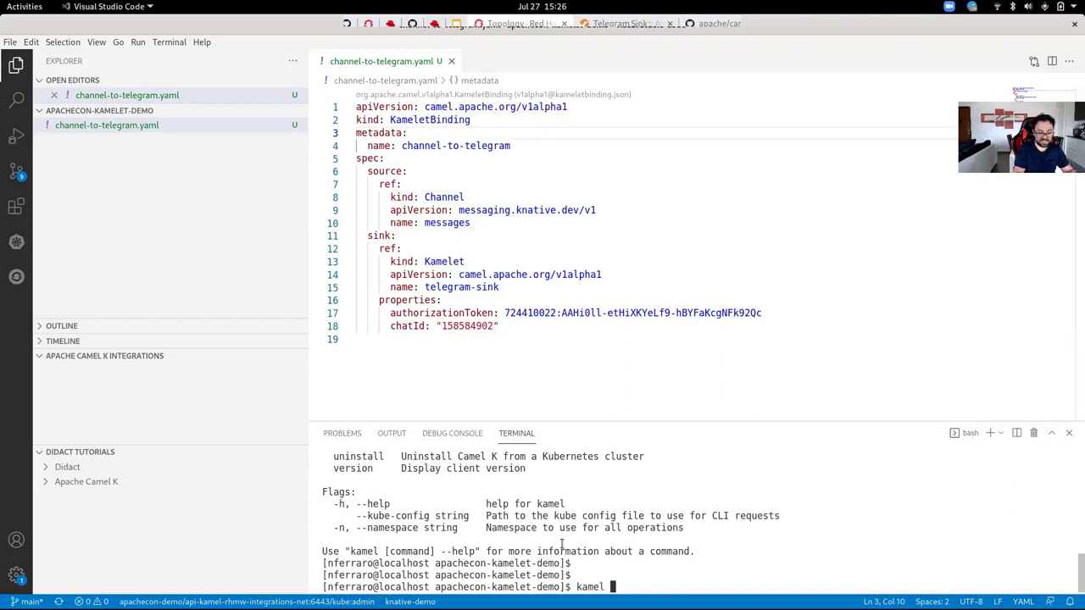
text(bin)
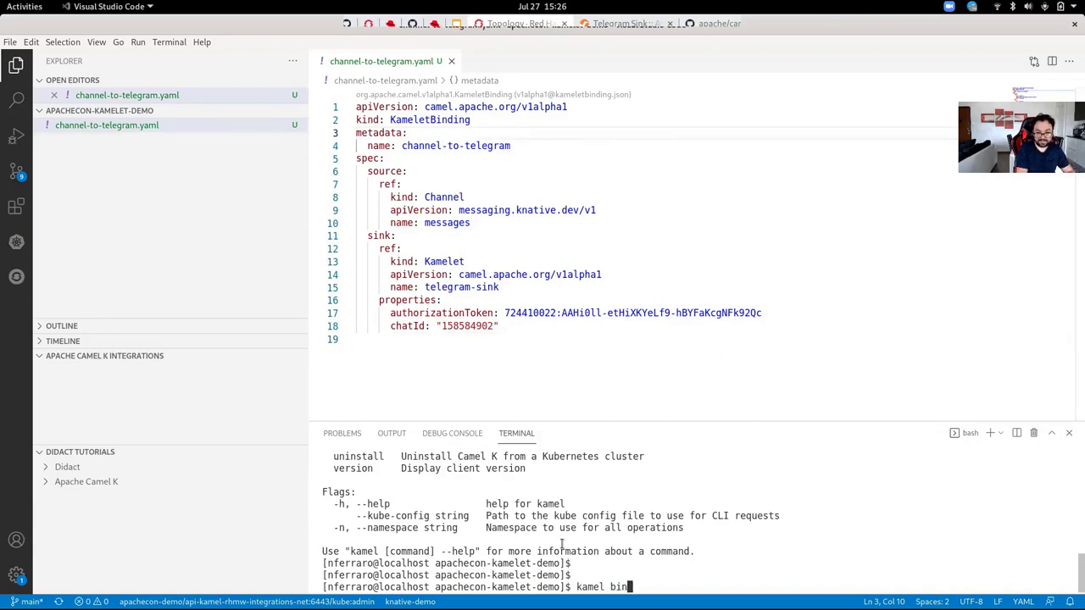
text(d channel:m)
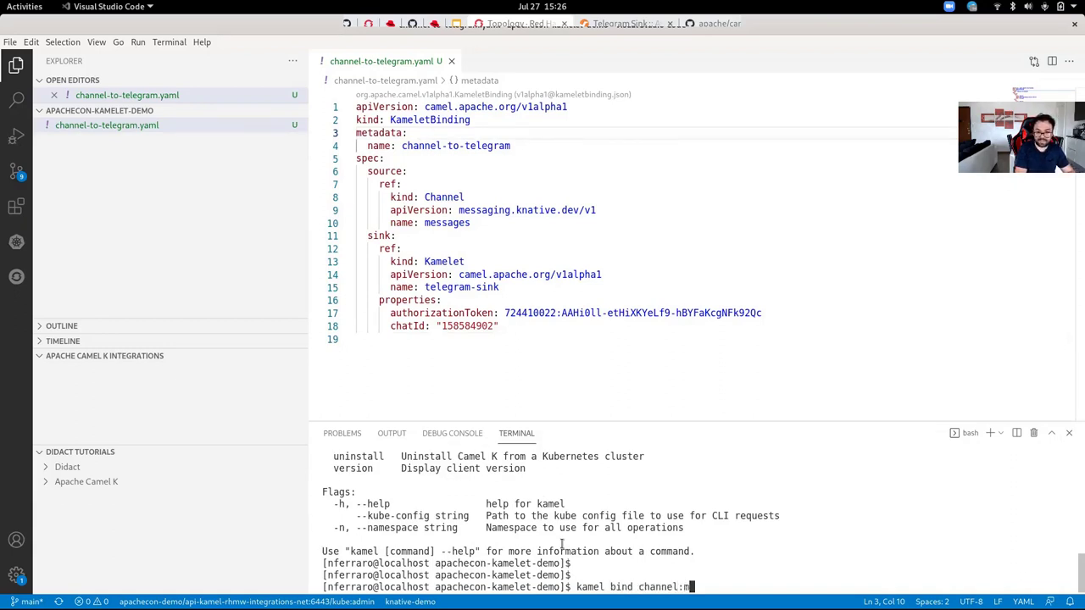
text(essages )
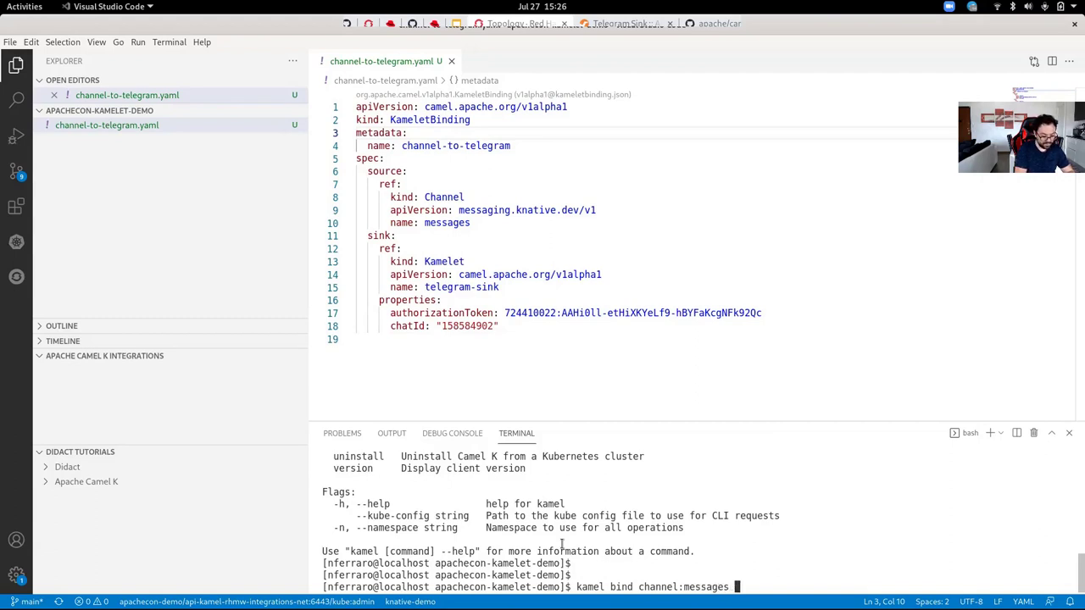
text(log-)
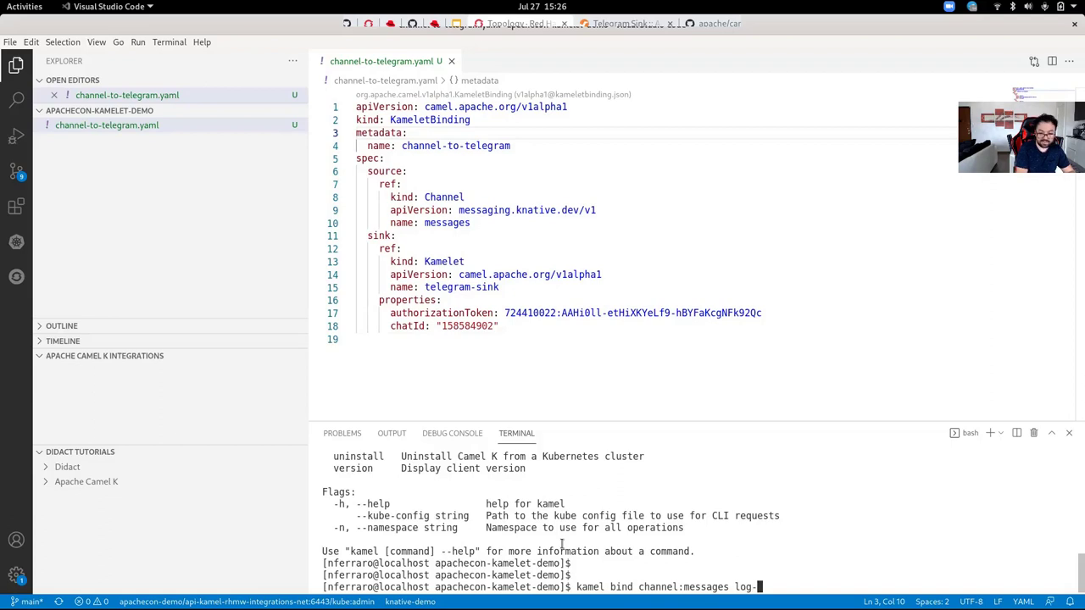
text(sink)
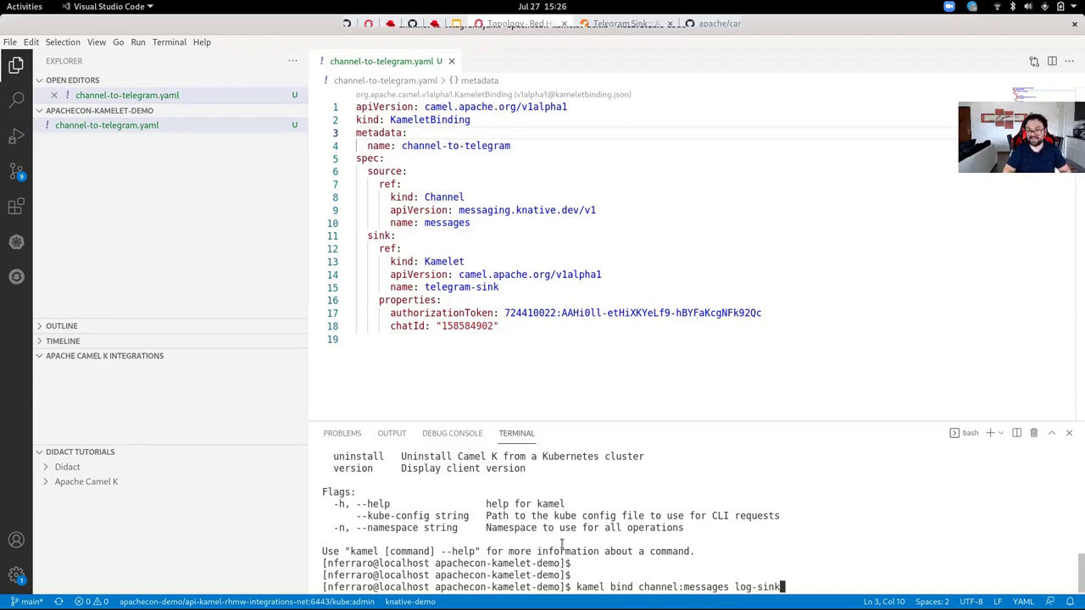
text( -o yaml)
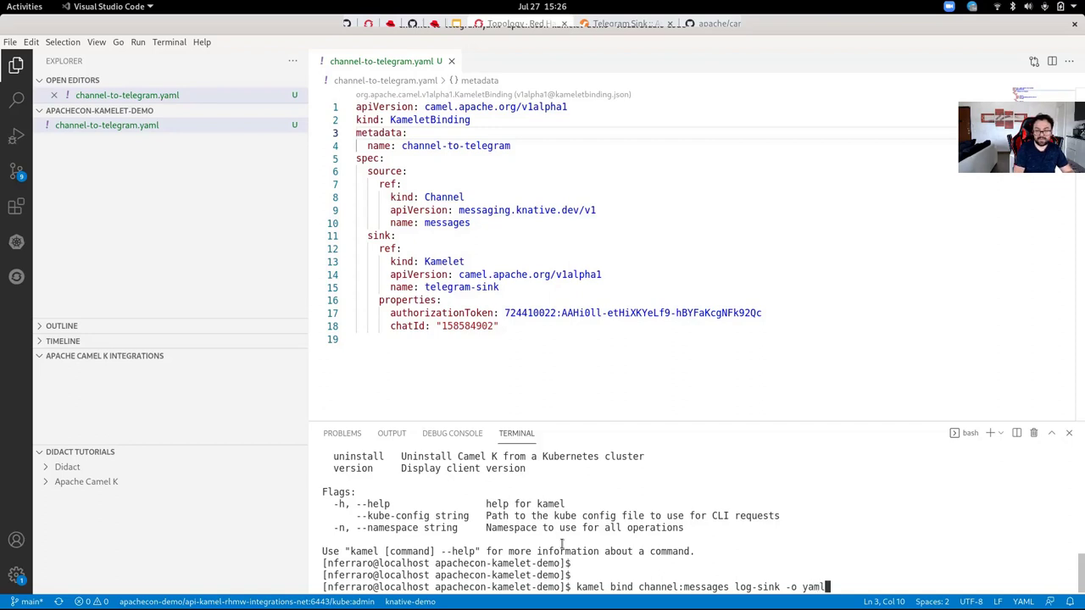
key(Return)
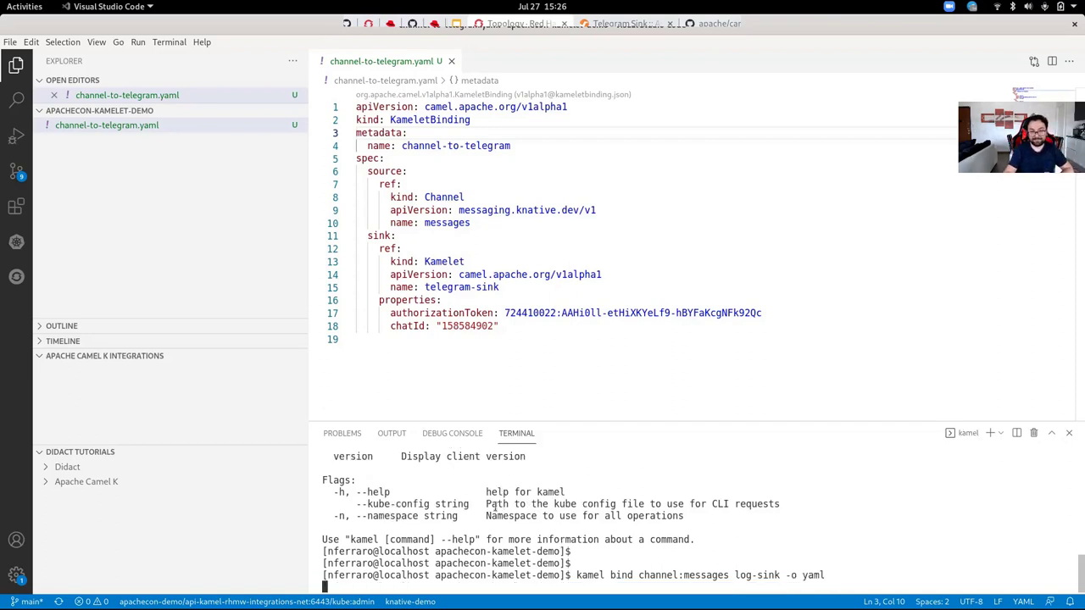
- Enlarge the terminal panel and examine the generated binding YAML, including its log-sink Kamelet sink and messages channel source
drag(530, 421, 530, 350)
scroll(489, 474, up, 3)
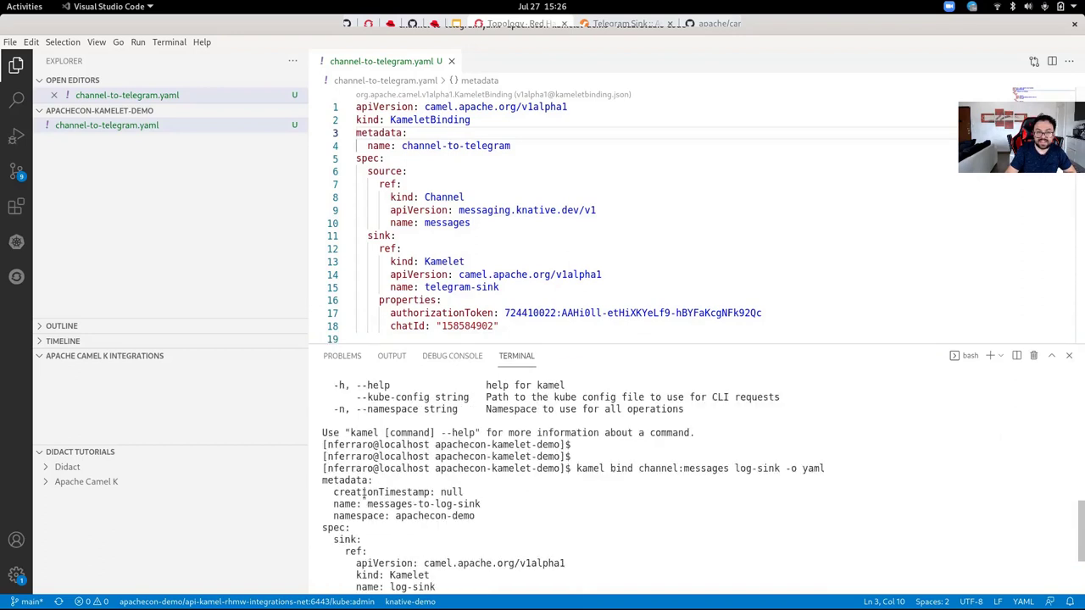
scroll(482, 504, down, 3)
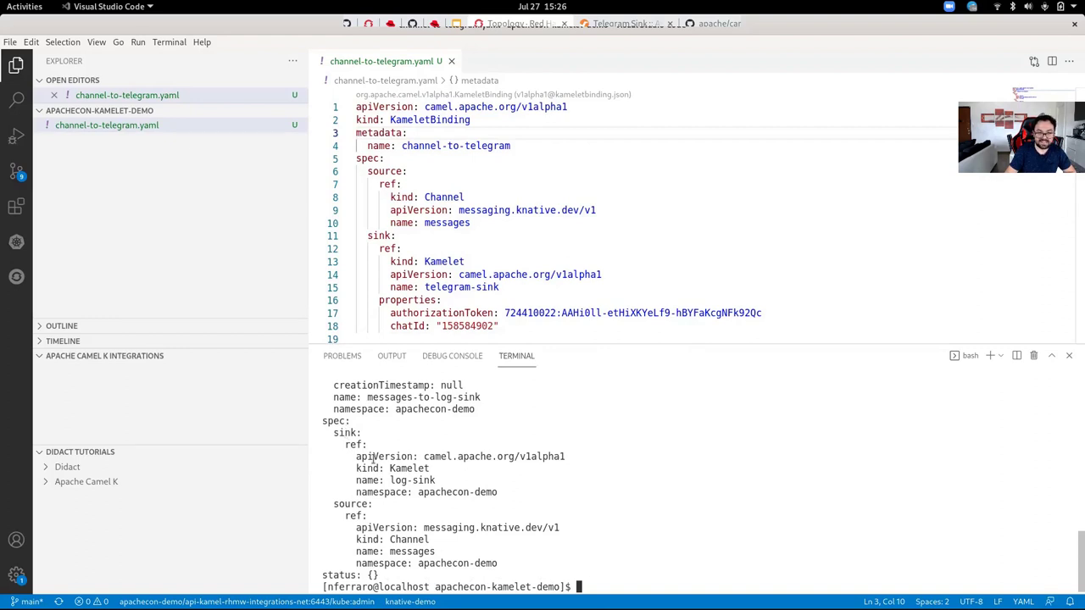
double_click(395, 480)
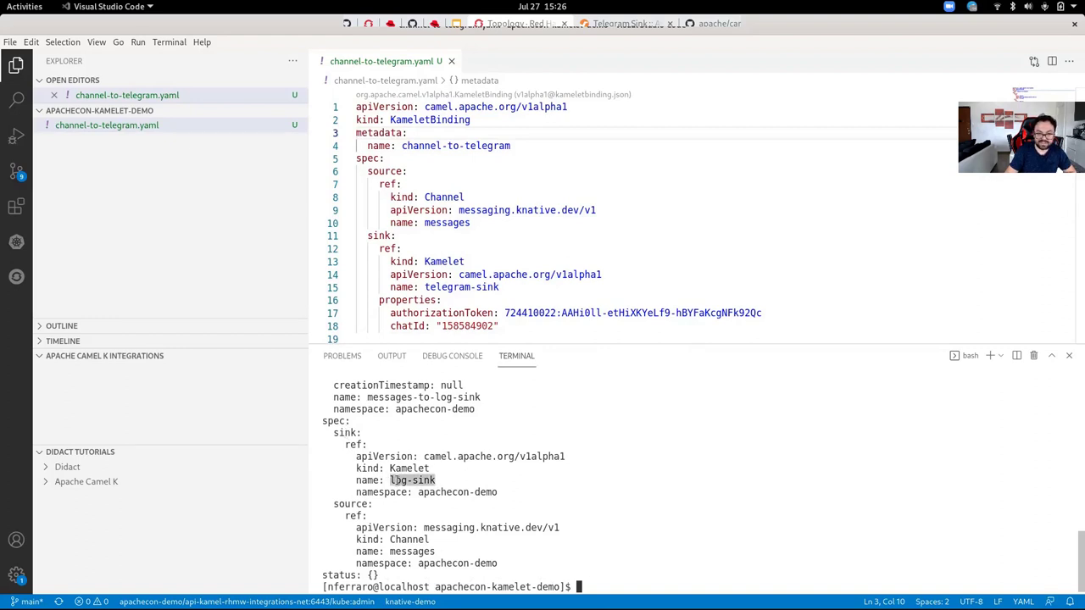
click(464, 498)
double_click(440, 496)
click(491, 498)
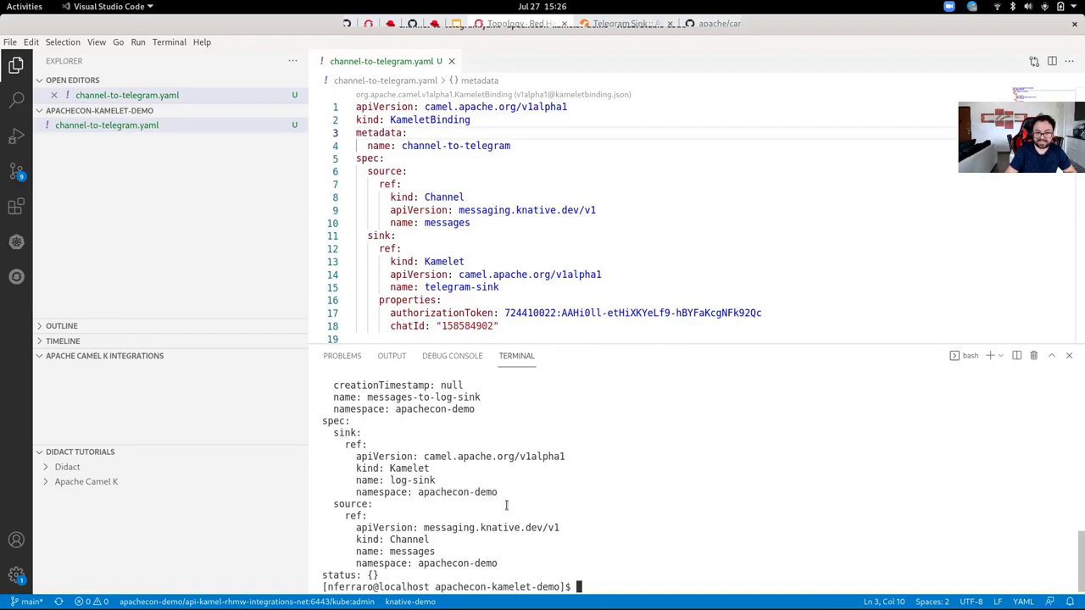
- Create the binding on the cluster with kamel bind channel:messages log-sink, omitting the YAML output option
key(Up)
key(BackSpace)
key(BackSpace)
key(BackSpace)
key(BackSpace)
key(BackSpace)
key(BackSpace)
key(BackSpace)
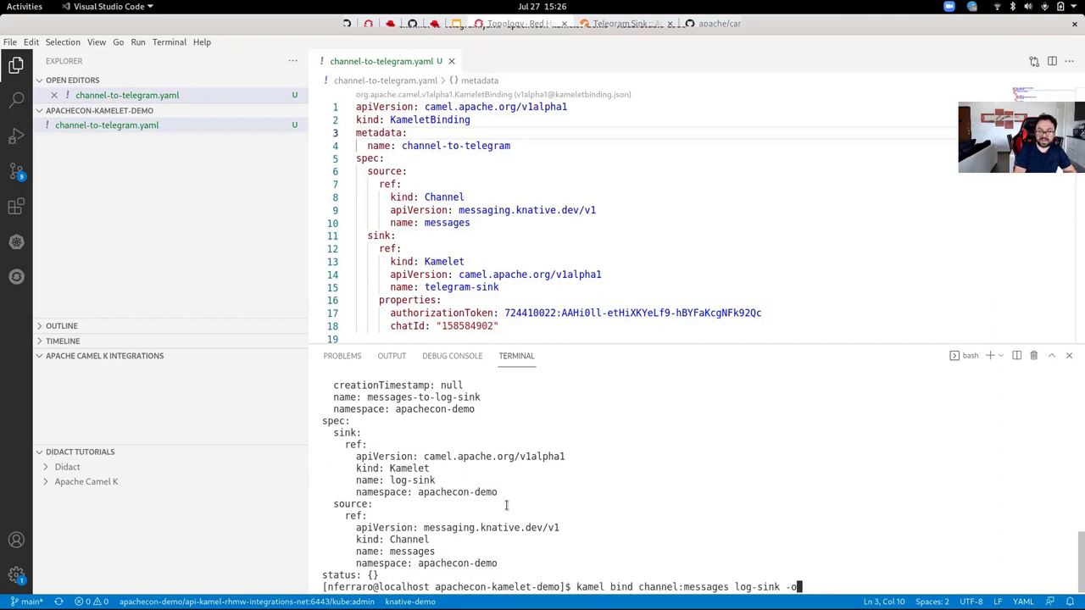
key(Return)
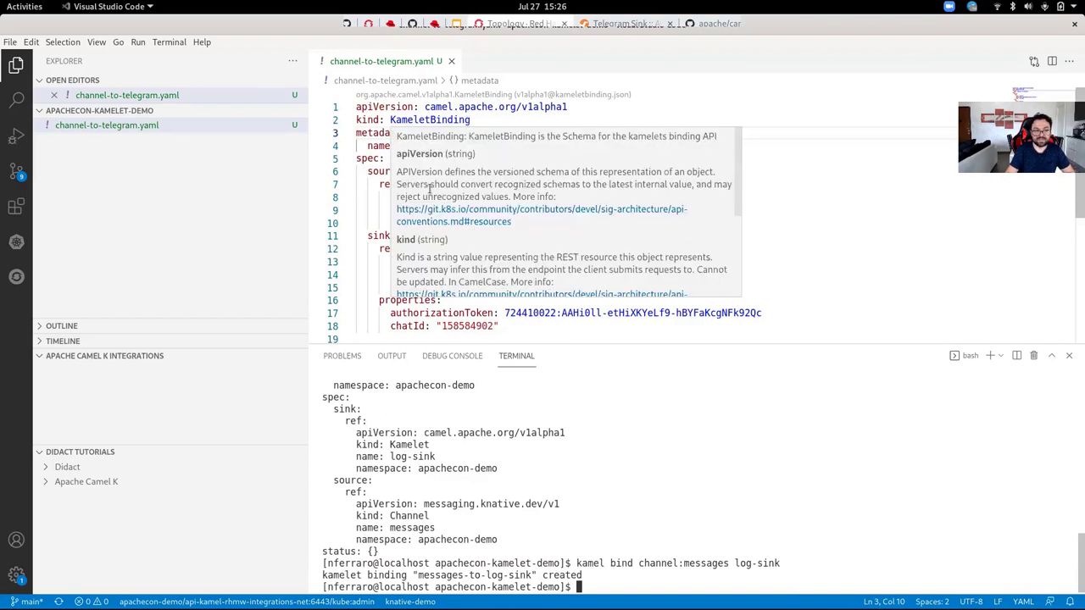
- Refresh the Apache Camel K integrations, follow the running log of messages-to-log-sink, and close the log
click(209, 401)
click(298, 356)
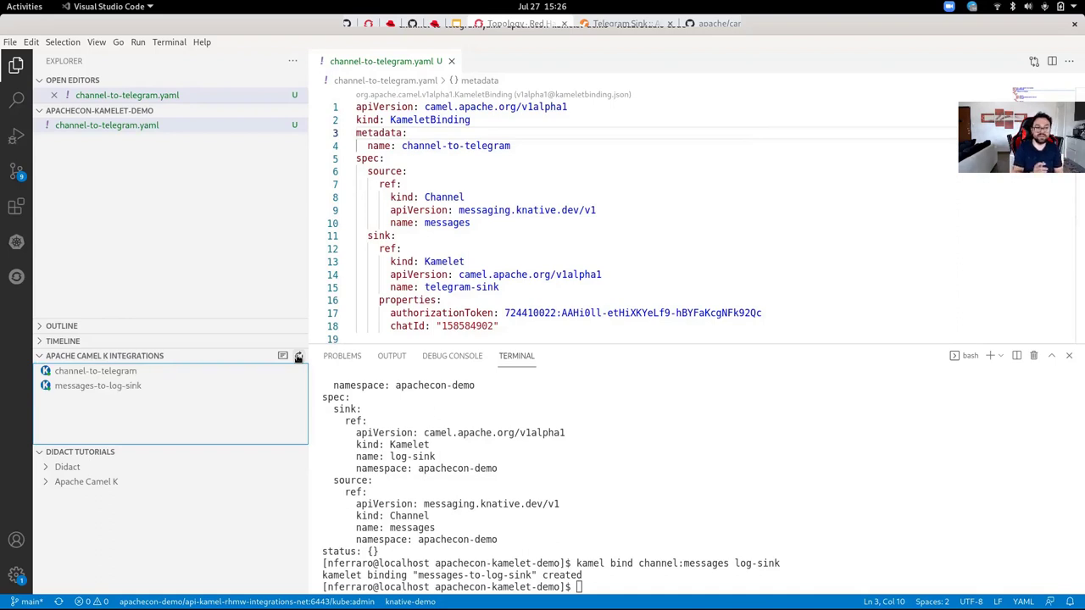
click(125, 391)
right_click(124, 391)
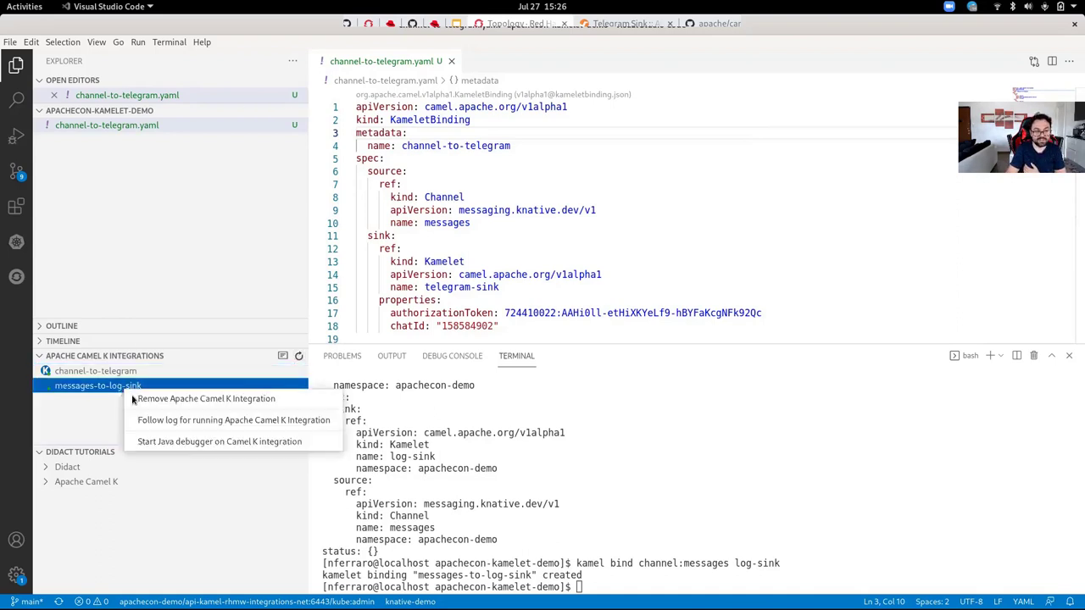
click(178, 421)
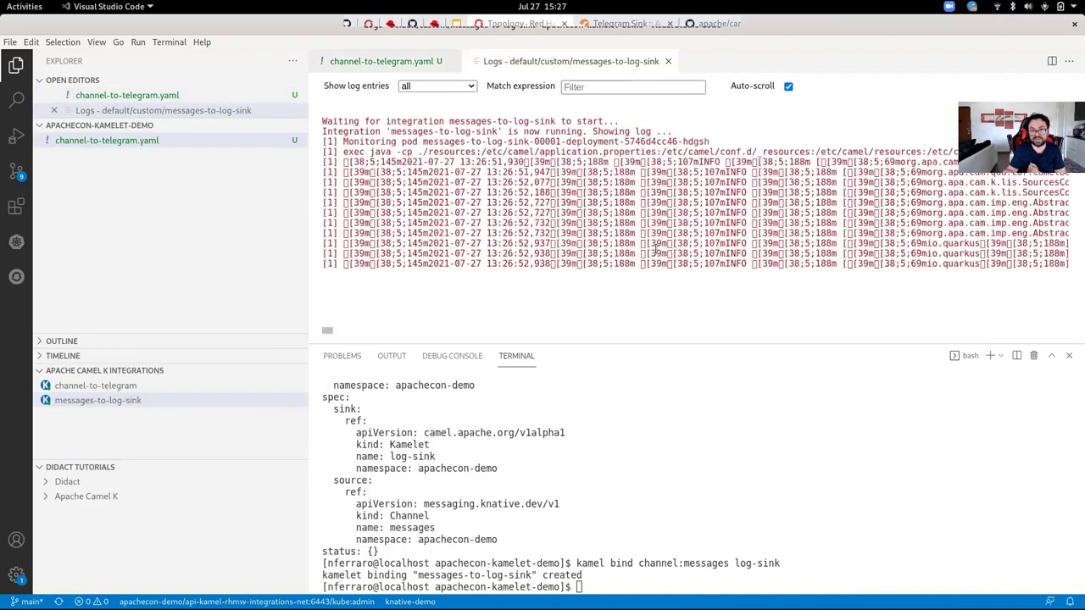
mouse_move(346, 331)
mouse_down()
mouse_move(367, 335)
mouse_move(359, 318)
mouse_move(327, 332)
mouse_up()
click(668, 61)
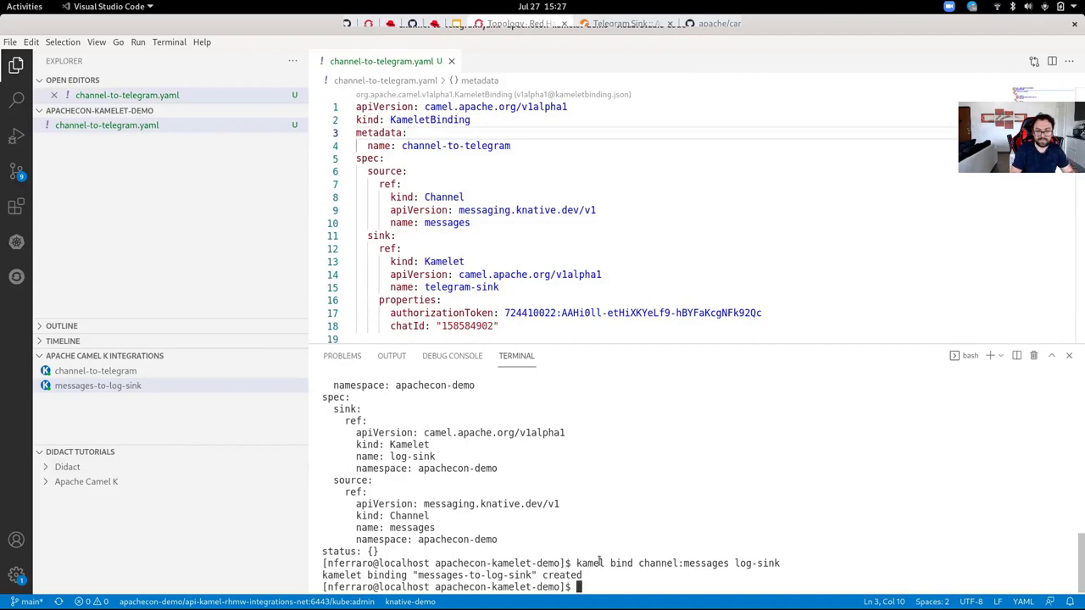
- Switch to Google Chrome and reposition the messages-to-log-sink binding beside its integration in the OpenShift topology
key(Return)
key(alt+Tab)
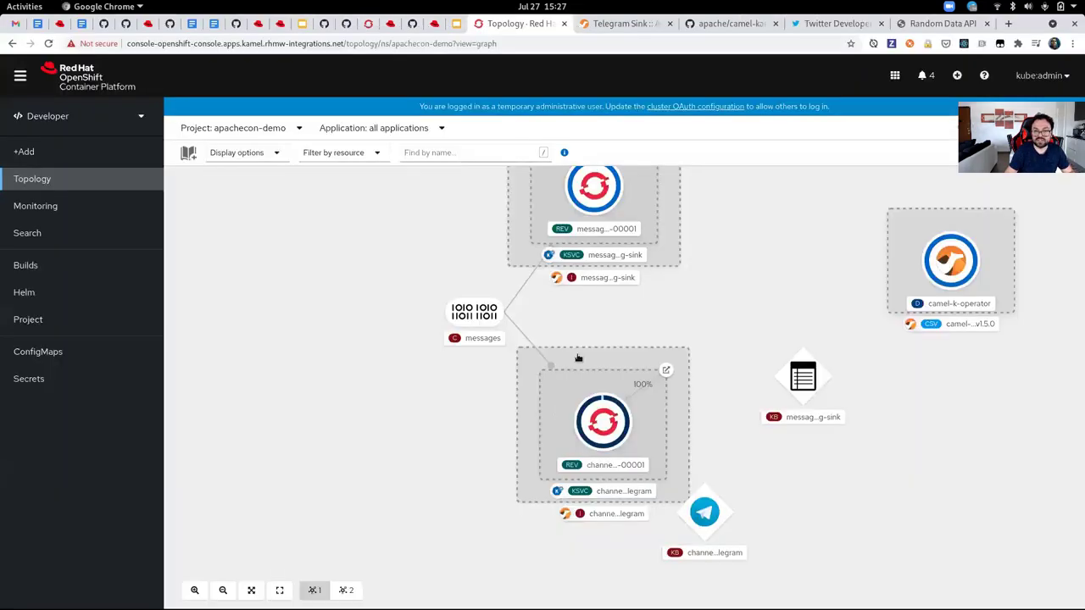
drag(797, 365, 659, 222)
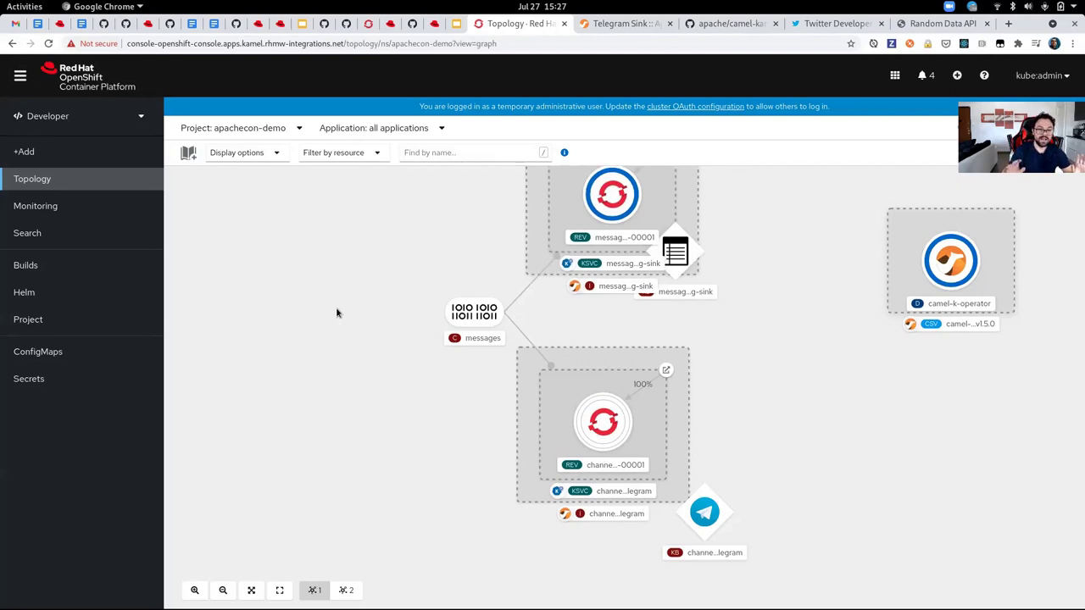
- Add an event source to the project, filter the catalog by "twi", and open the Twitter Search Source creation form to review its fields
right_click(247, 212)
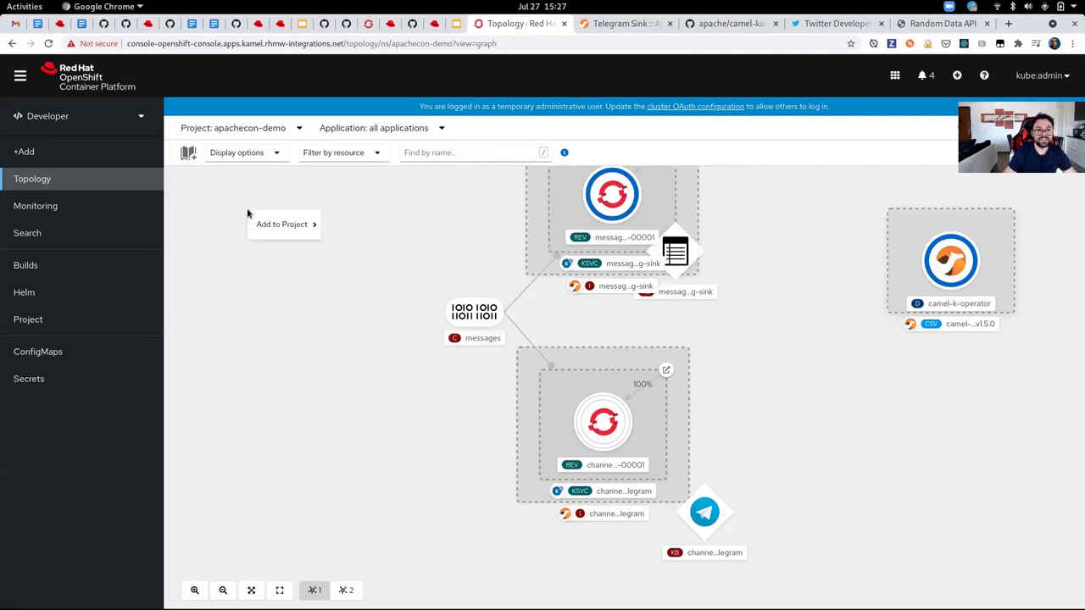
mouse_move(277, 225)
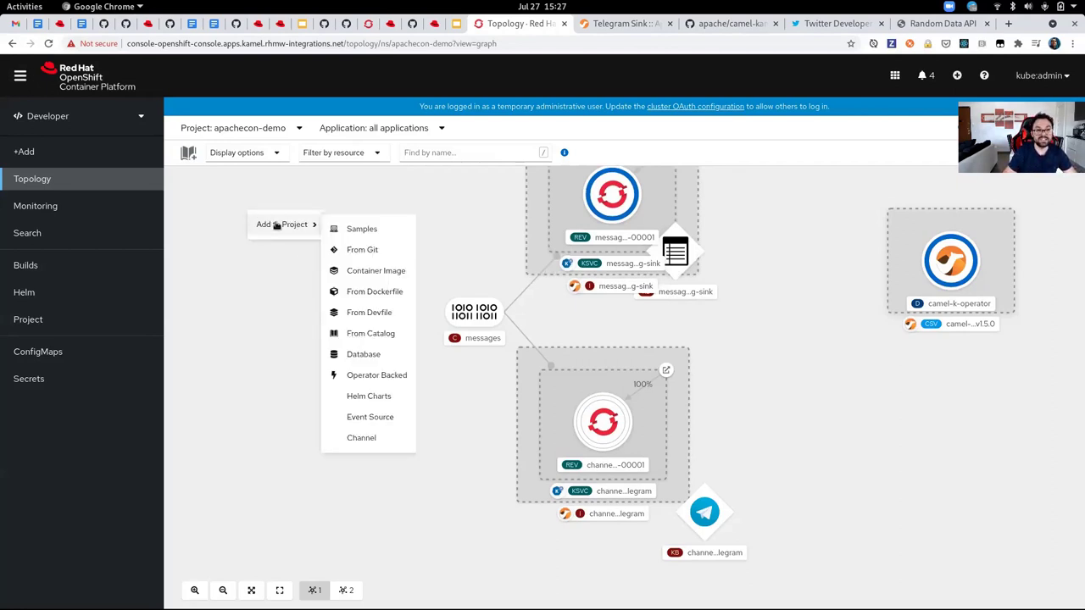
click(370, 417)
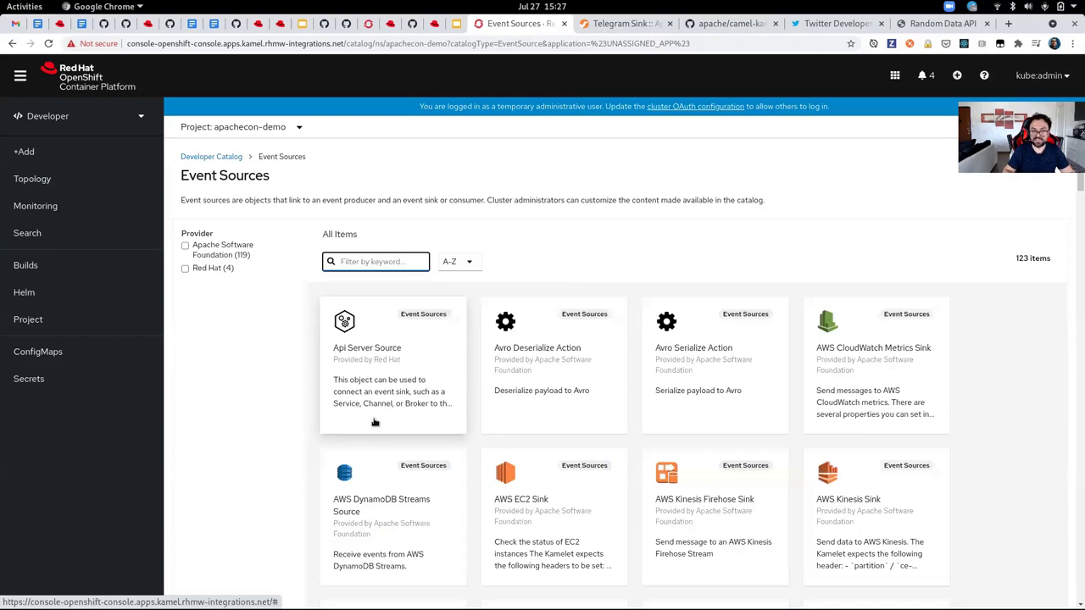
text(t)
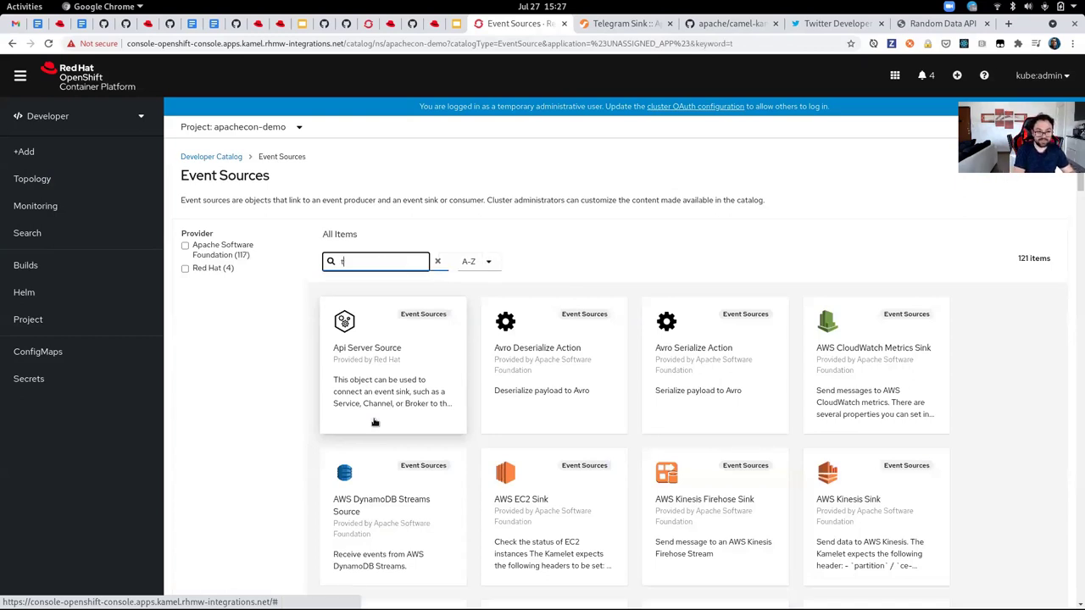
text(wi)
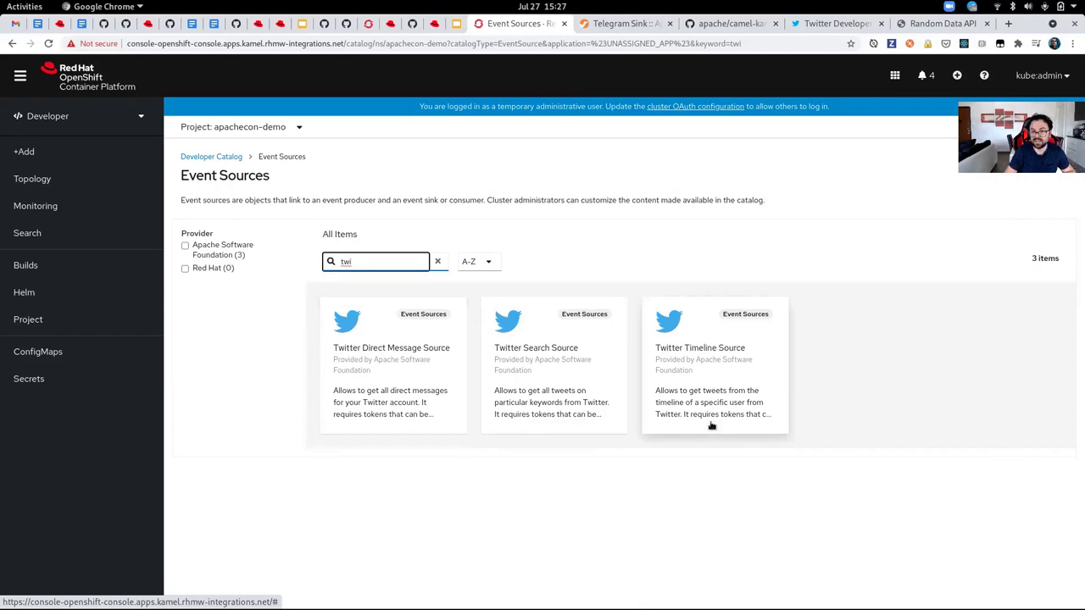
click(536, 364)
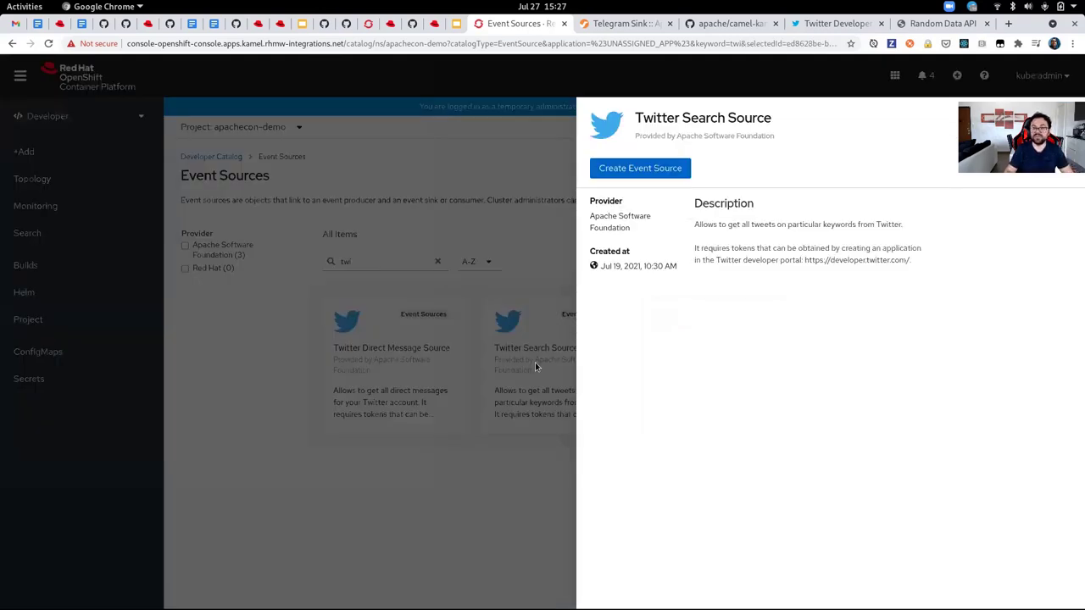
click(663, 171)
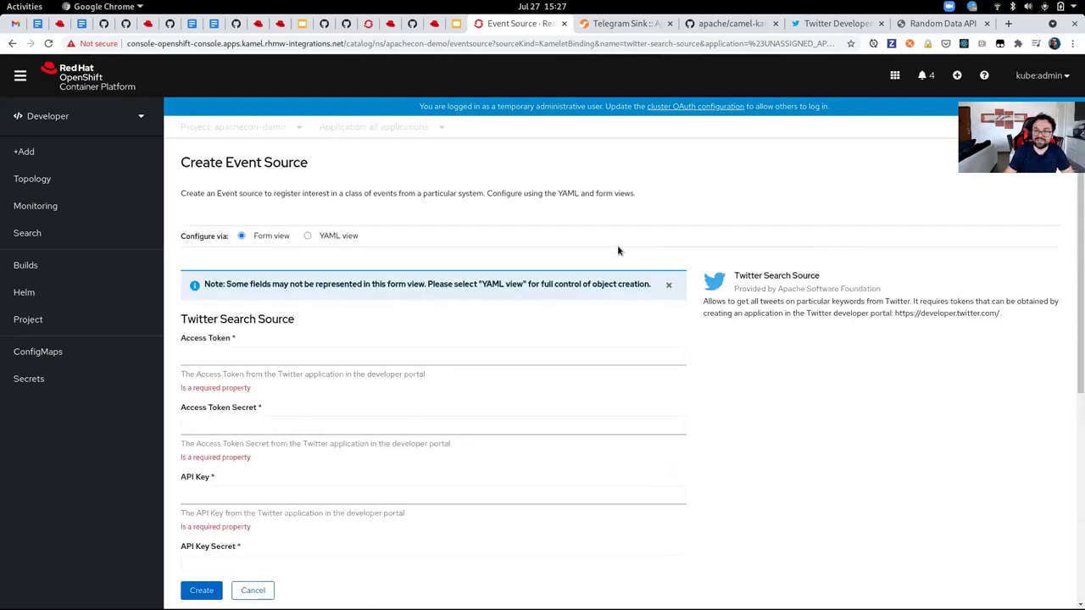
scroll(644, 339, down, 5)
scroll(500, 470, down, 2)
scroll(480, 467, up, 5)
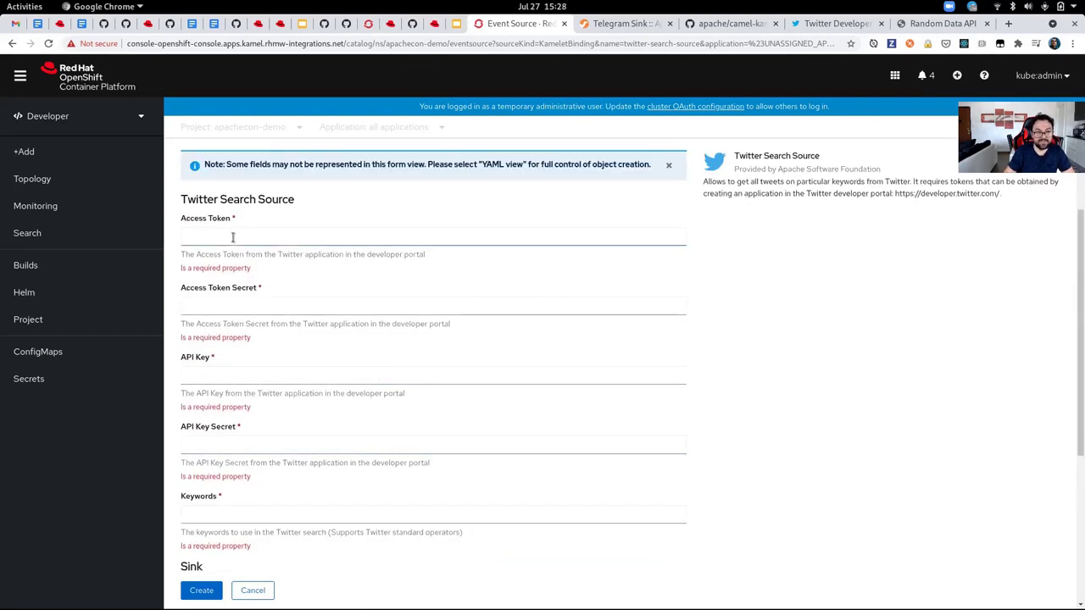
- Regenerate the consumer API key and secret of the Camel K Demo app in the Twitter developer portal
click(835, 23)
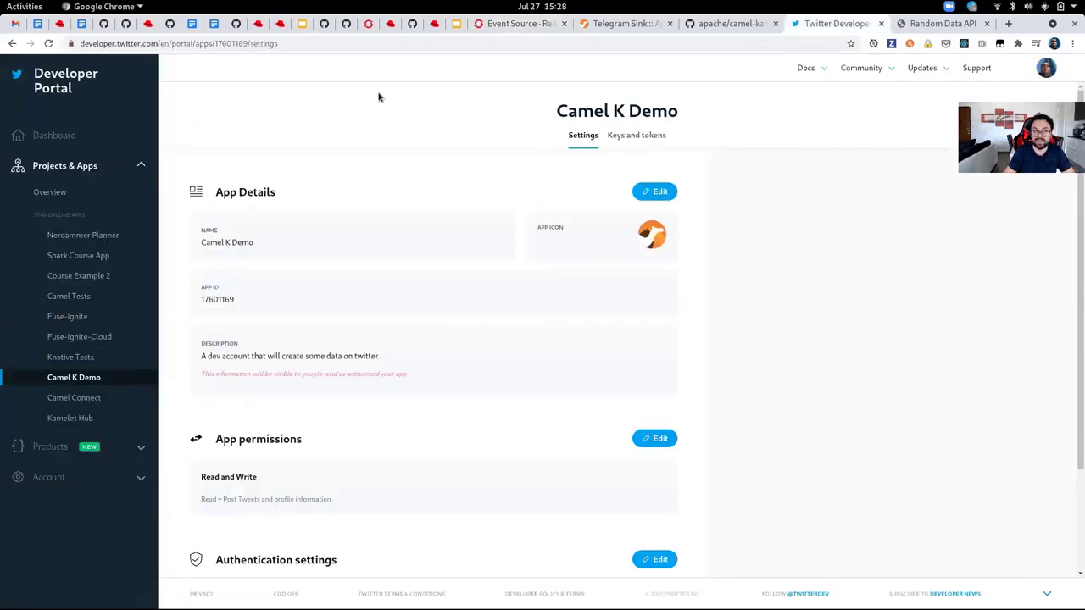
click(634, 135)
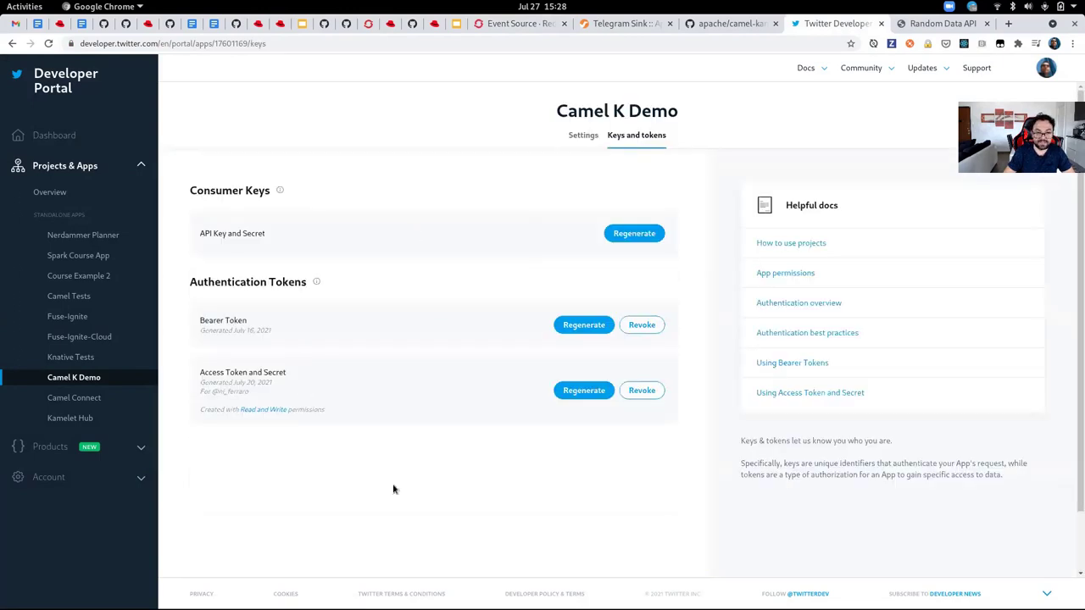
click(640, 235)
click(656, 384)
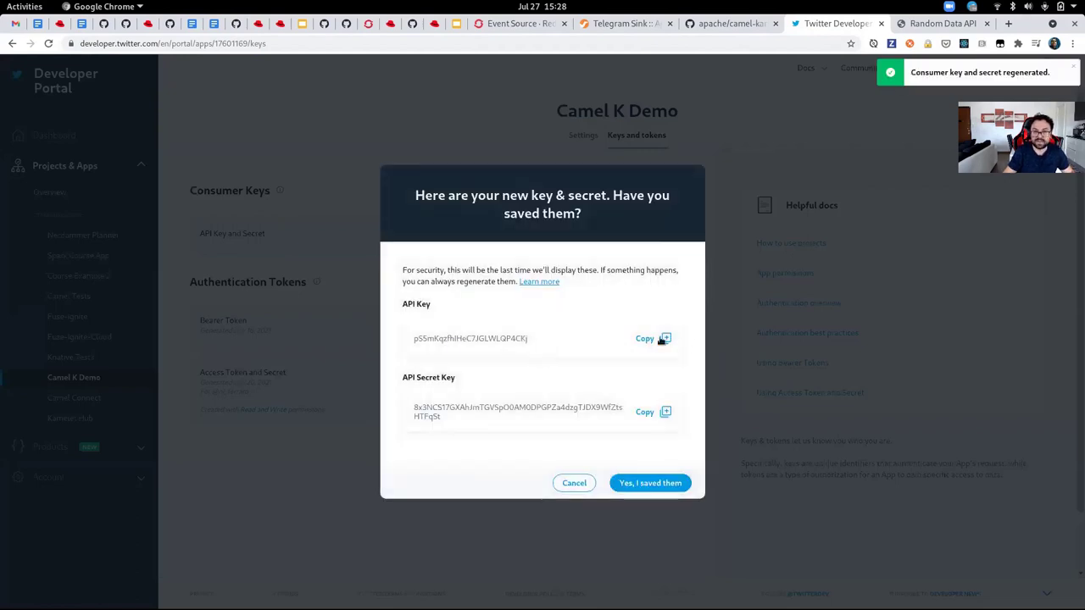
- Copy the new API key from the Twitter developer portal into the API Key field of the Twitter Search Source form
click(665, 339)
click(542, 24)
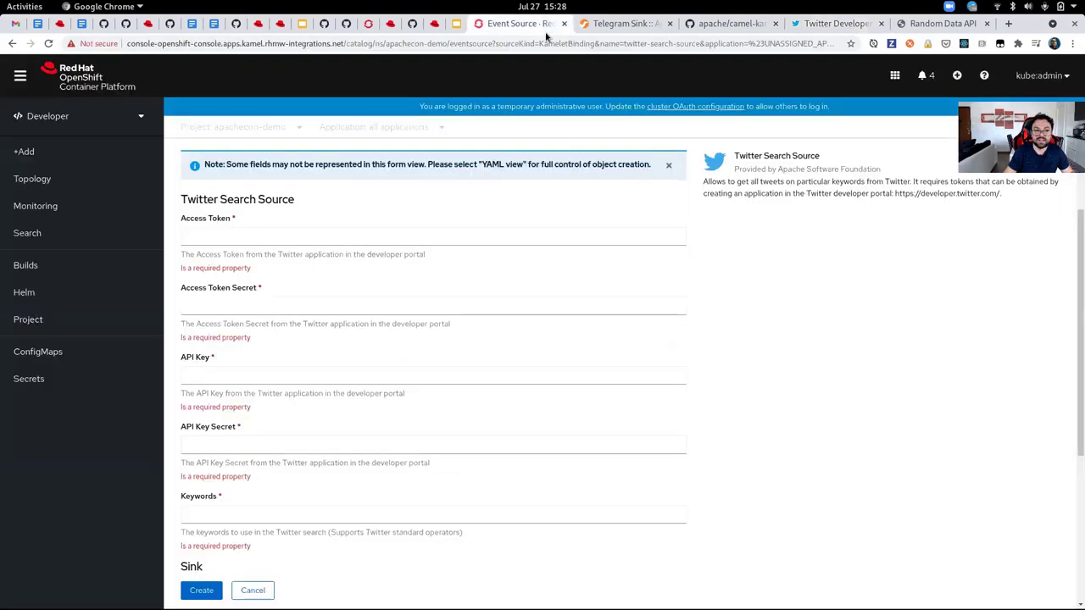
click(212, 373)
key(ctrl+v)
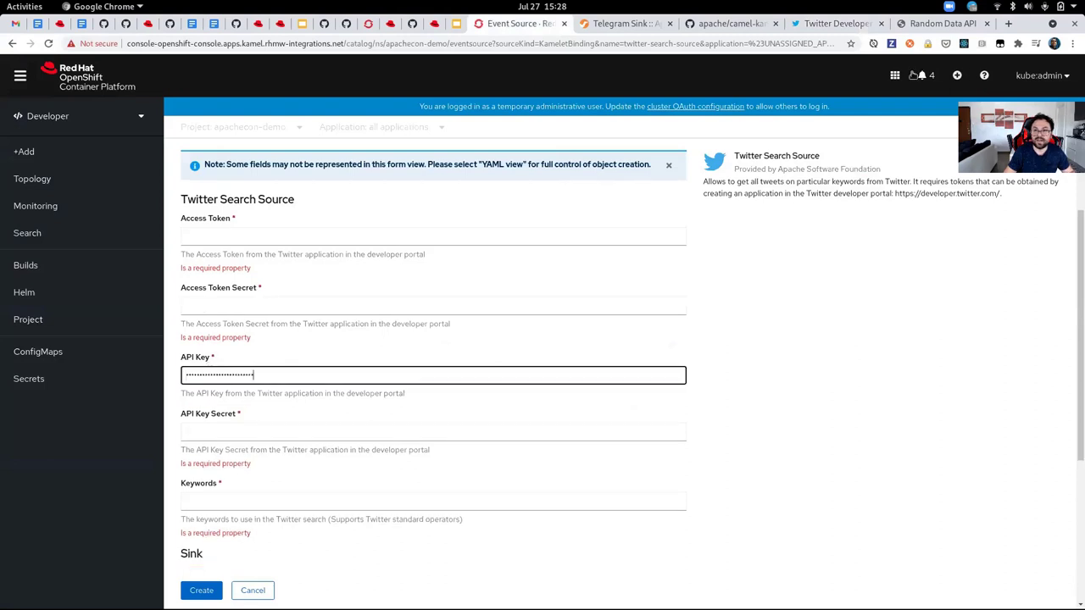
- Copy the API secret key from the Twitter developer portal into the API Key Secret field of the event source form
click(931, 30)
click(854, 25)
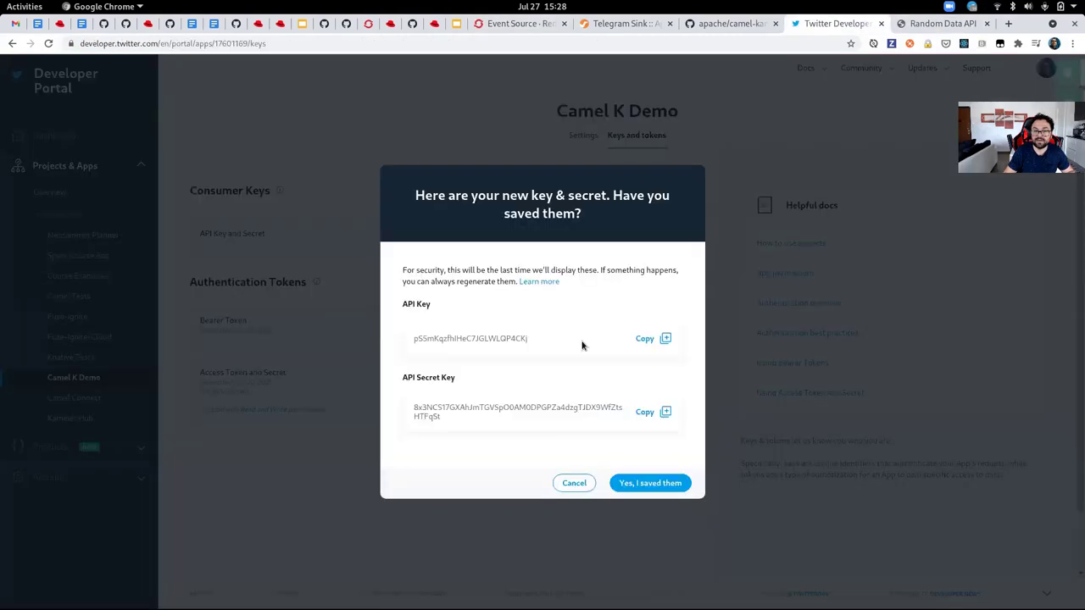
click(666, 414)
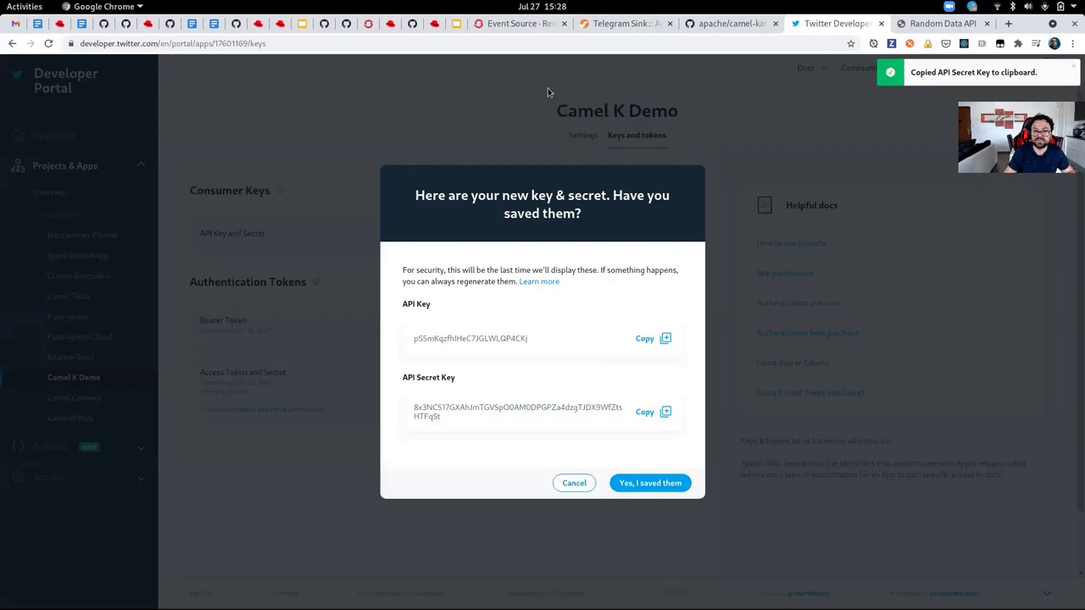
click(517, 24)
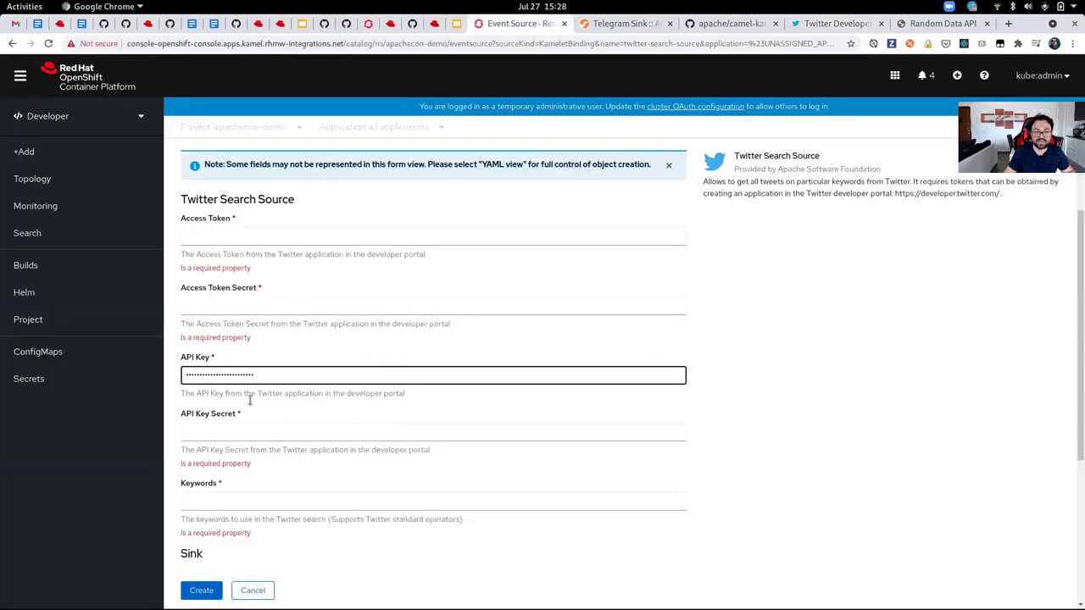
click(241, 430)
key(ctrl+v)
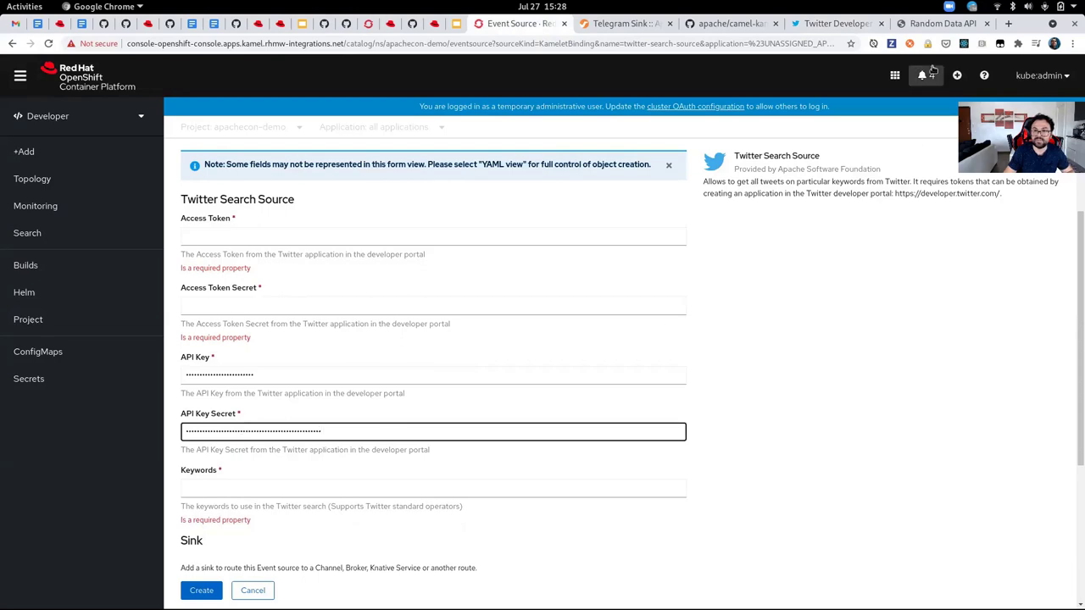
- Confirm in the Twitter developer portal that the API keys are saved, and regenerate the app's access token and secret
click(844, 24)
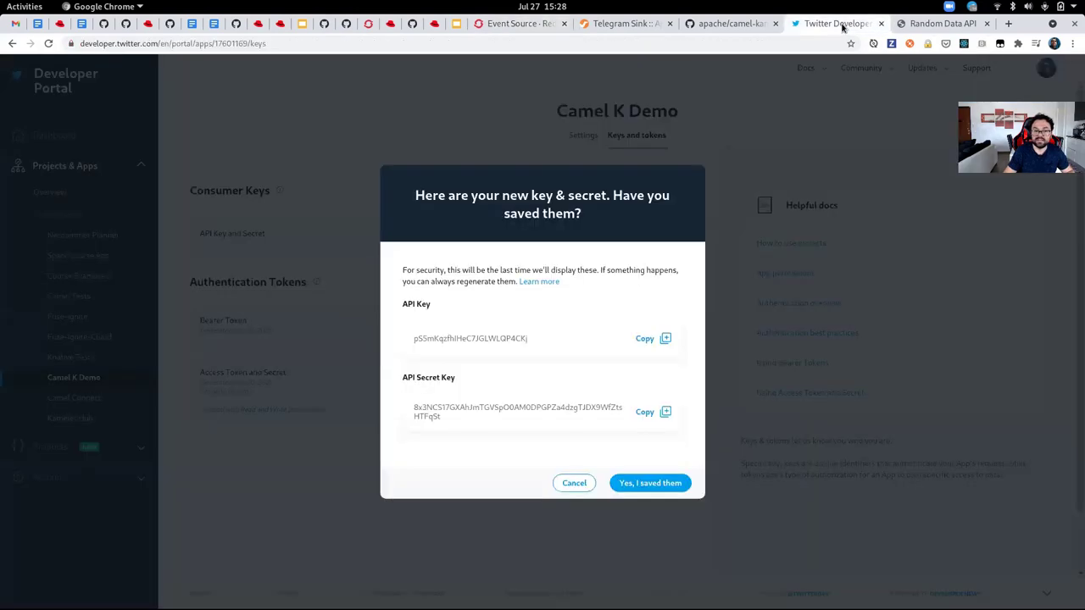
click(626, 485)
click(591, 393)
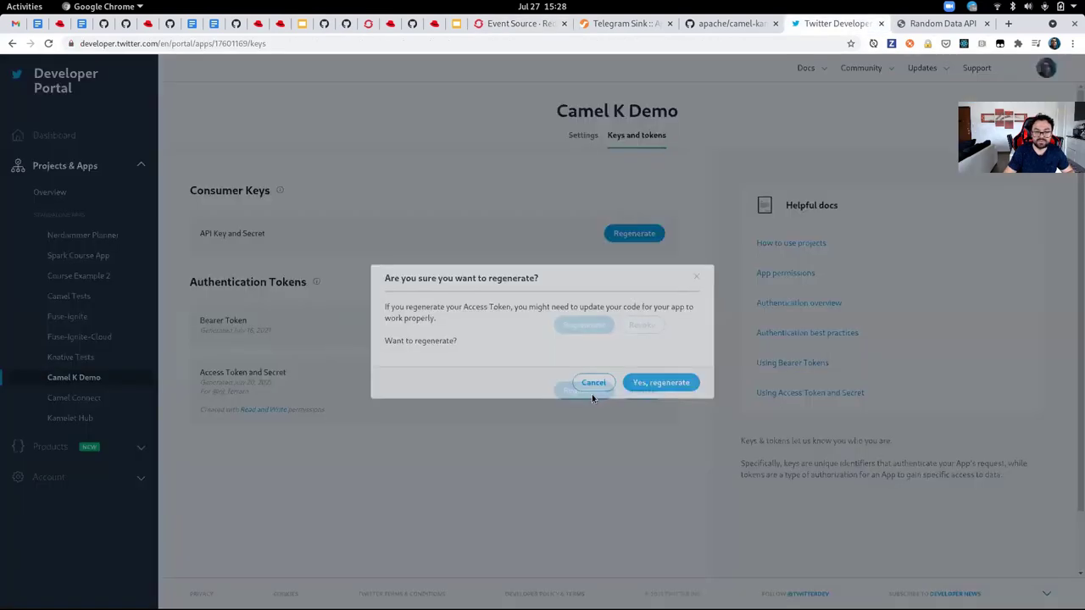
click(663, 383)
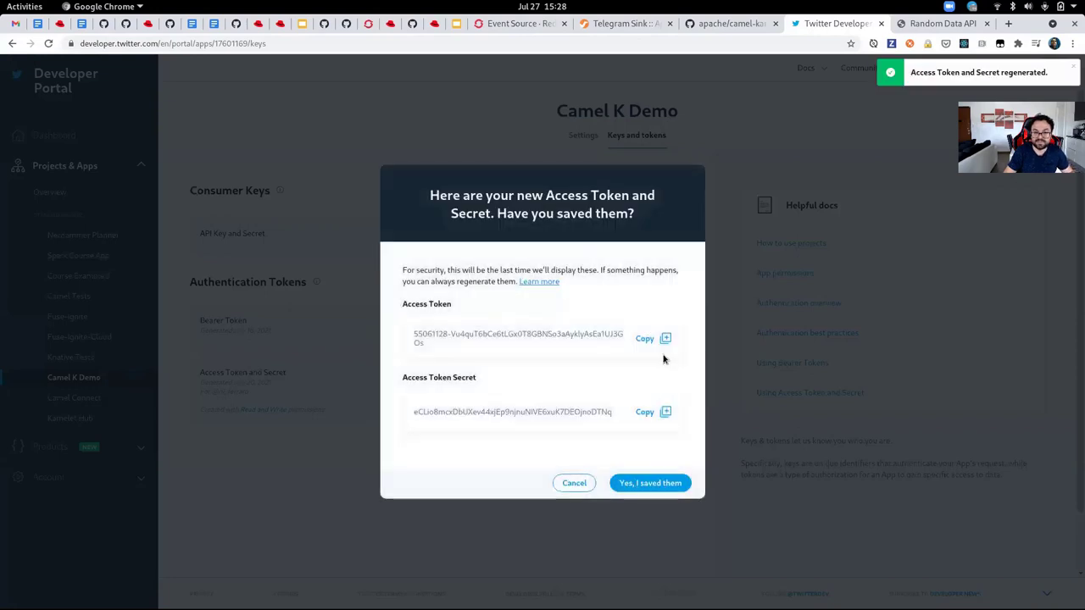
- Copy the new access token from the Twitter developer portal into the Access Token field of the event source form
click(660, 339)
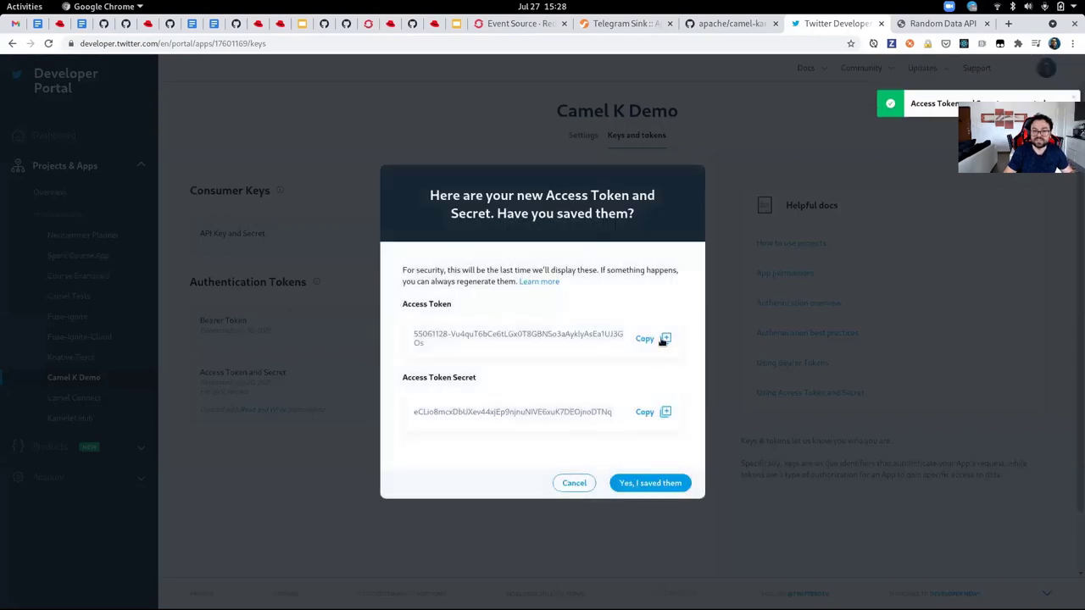
click(520, 24)
click(238, 304)
click(240, 237)
key(ctrl+v)
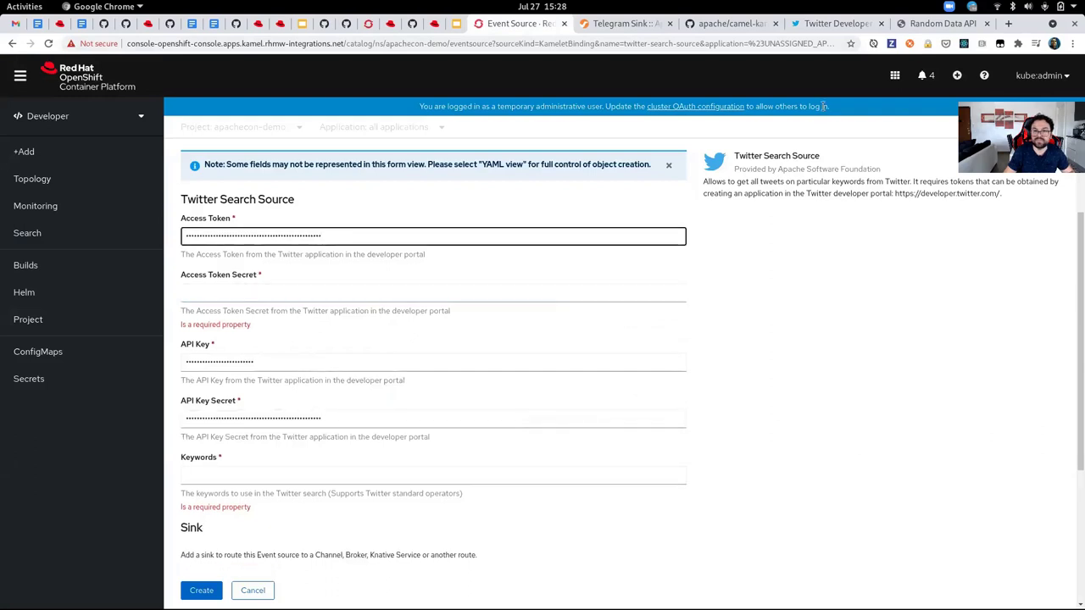
- Copy the new access token secret from the Twitter developer portal into the Access Token Secret field of the event source form
click(835, 25)
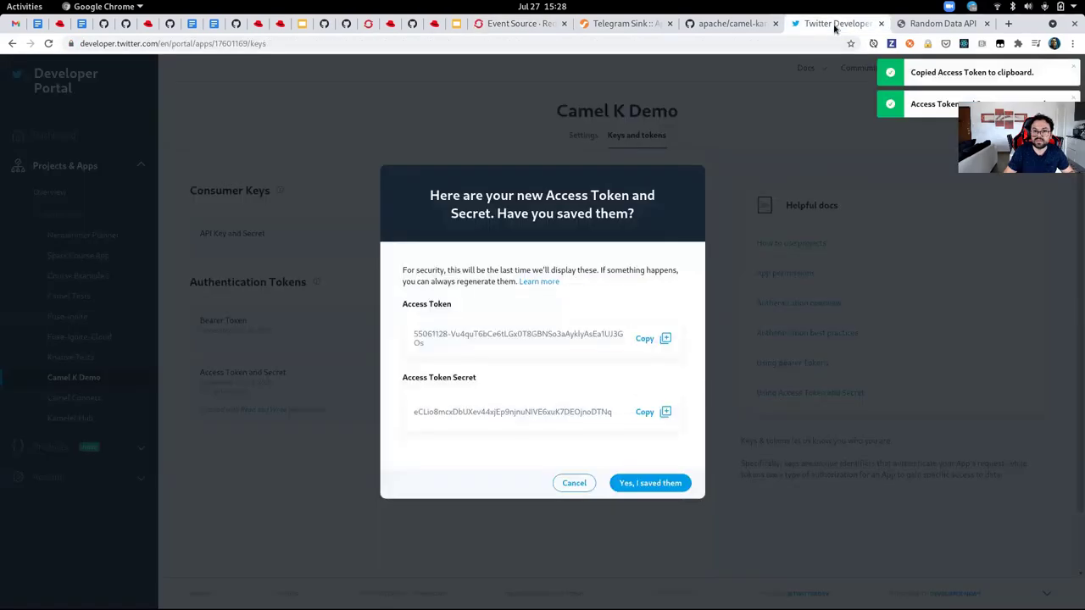
click(665, 412)
click(527, 24)
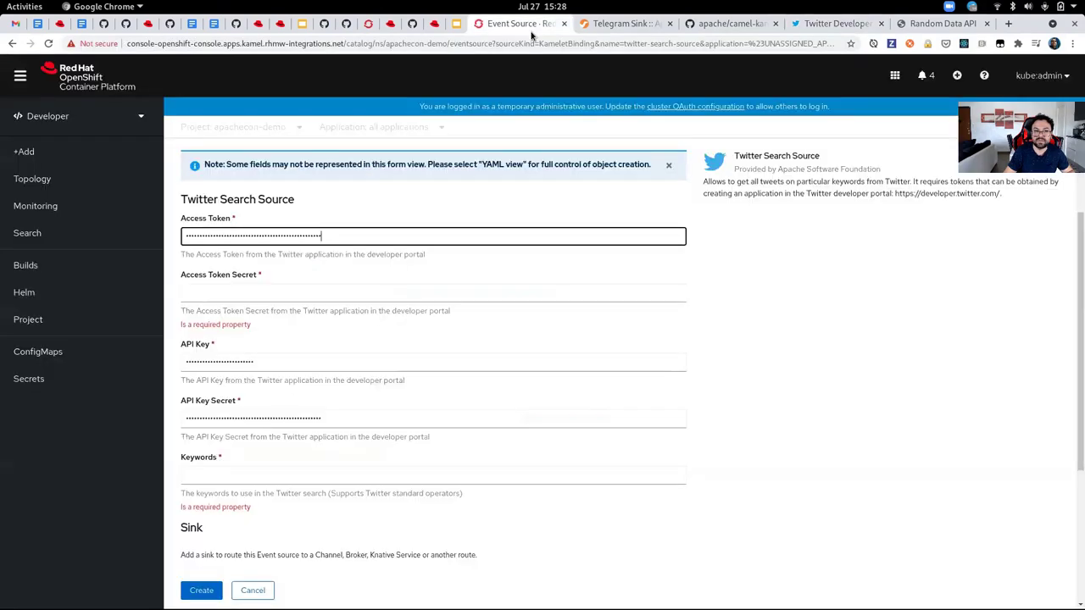
click(223, 288)
key(ctrl+v)
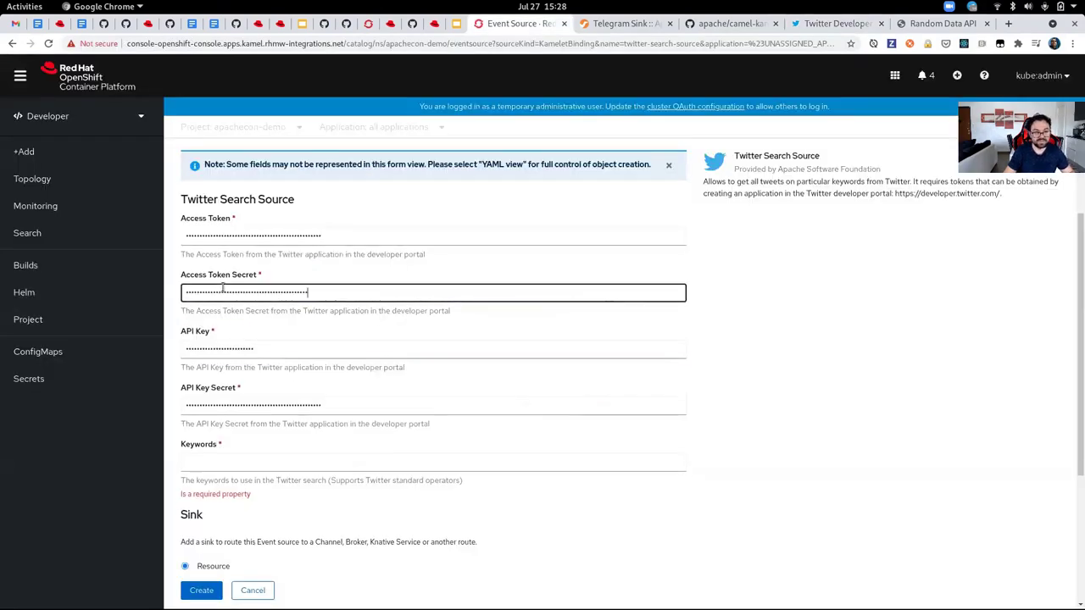
- Set the Twitter search keywords of the event source to Apache Camel
scroll(254, 458, down, 3)
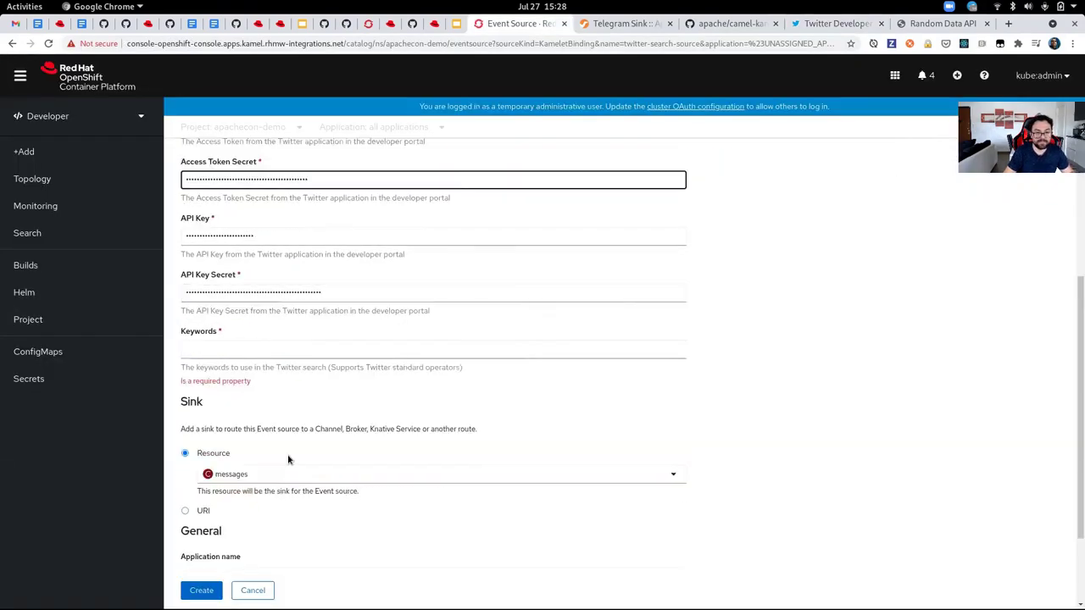
click(213, 341)
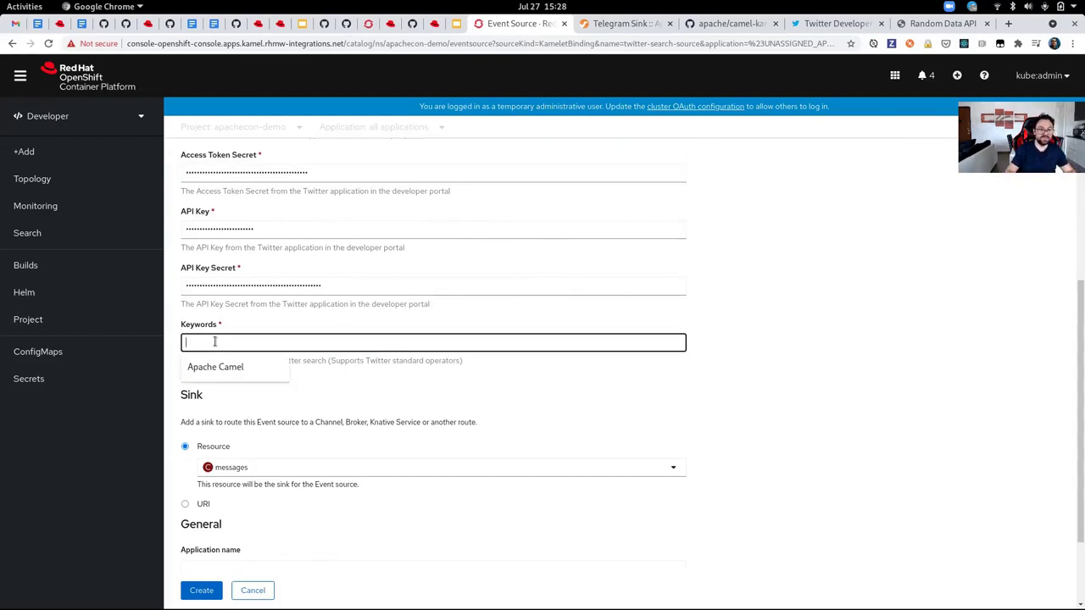
click(215, 367)
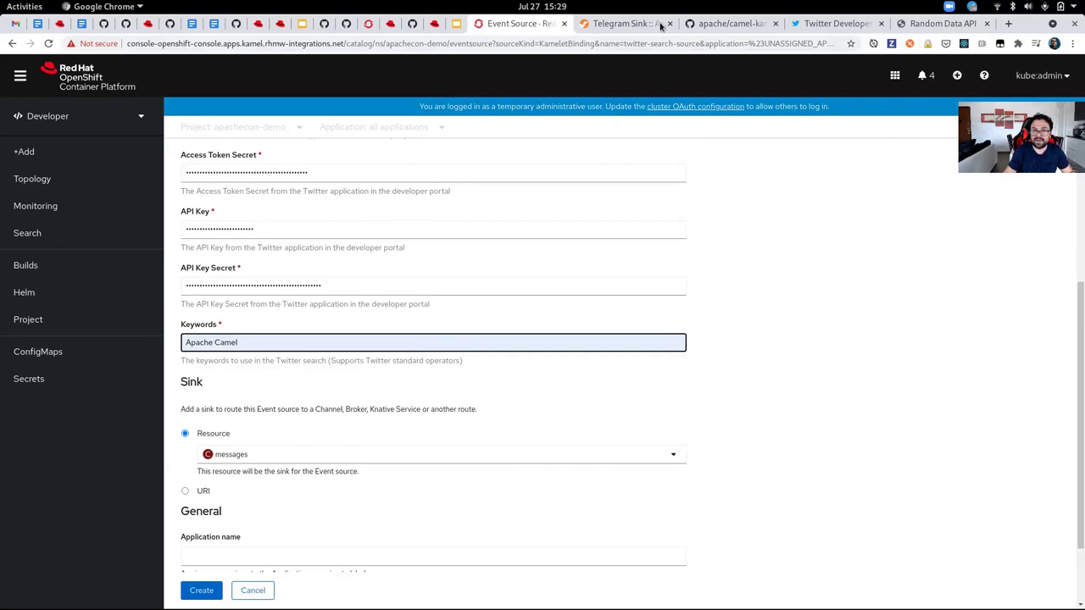
- Switch to Visual Studio Code and insert blank lines between the source and sink sections of channel-to-telegram.yaml
key(alt+Tab)
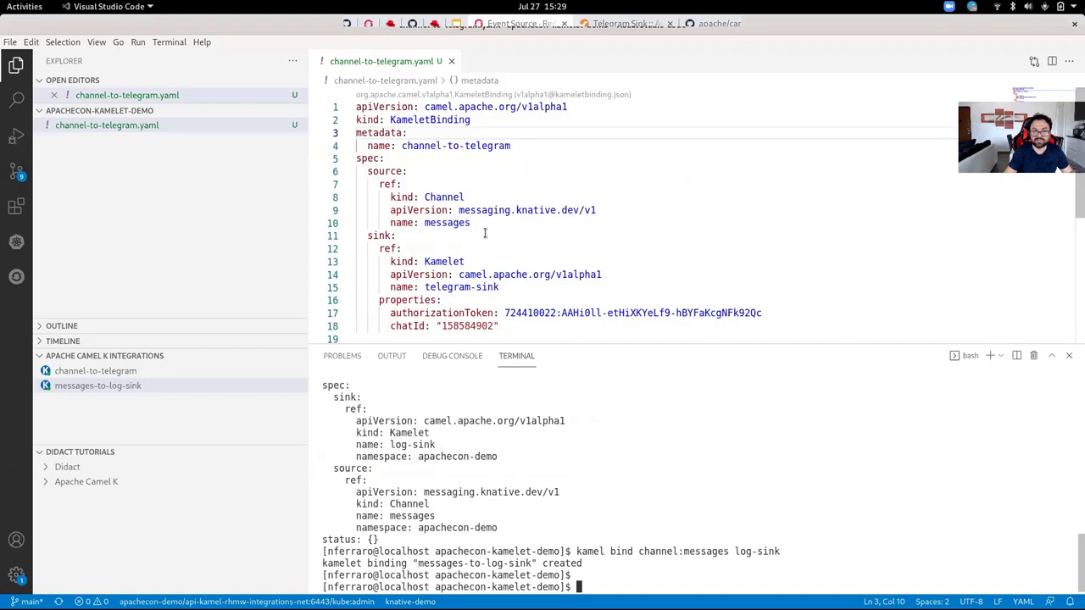
double_click(511, 287)
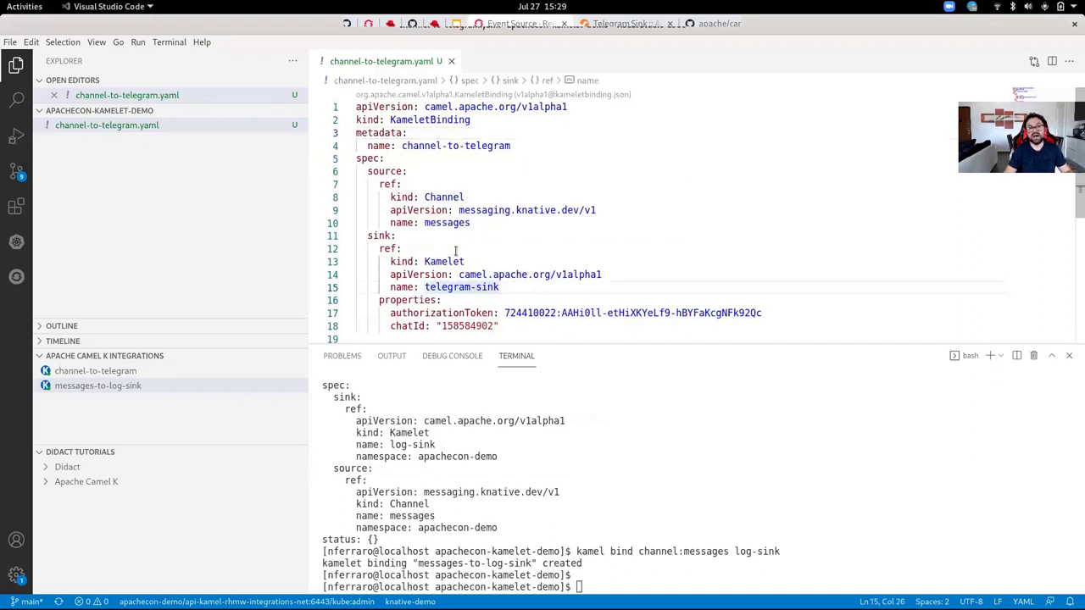
double_click(490, 219)
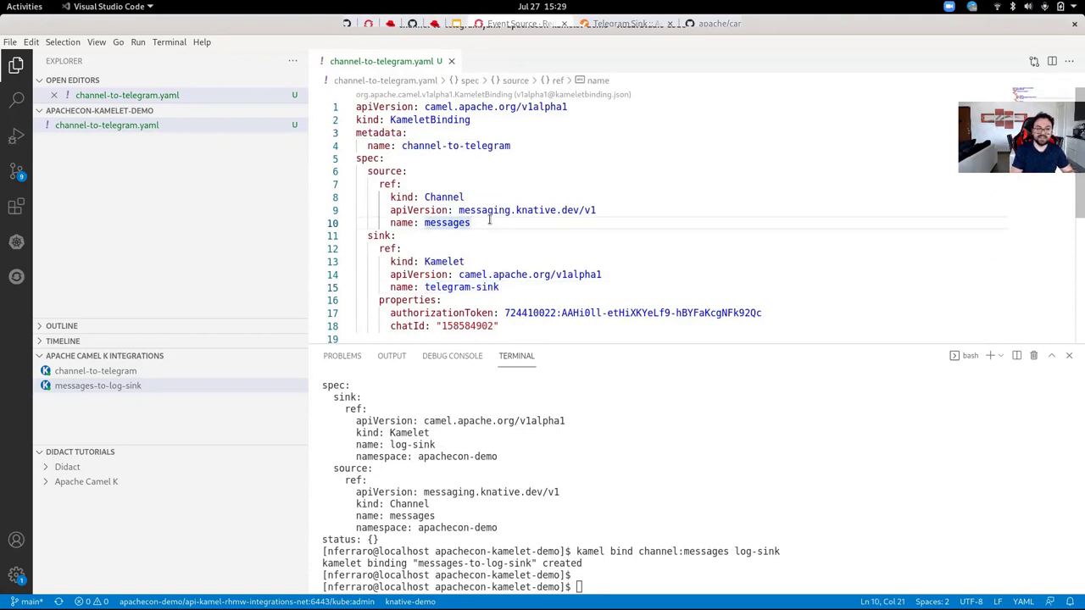
key(Return)
key(BackSpace)
key(BackSpace)
key(BackSpace)
key(Return)
key(Return)
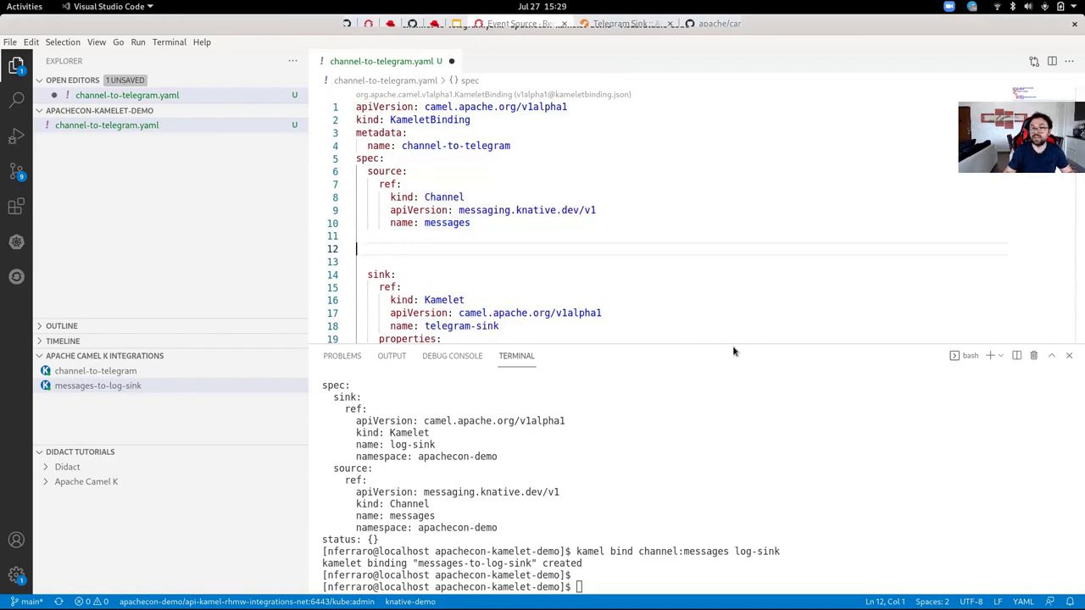
- Switch to the Kamelet Catalog in the browser, find the Extract Field Action and open its documentation page
key(alt+Tab)
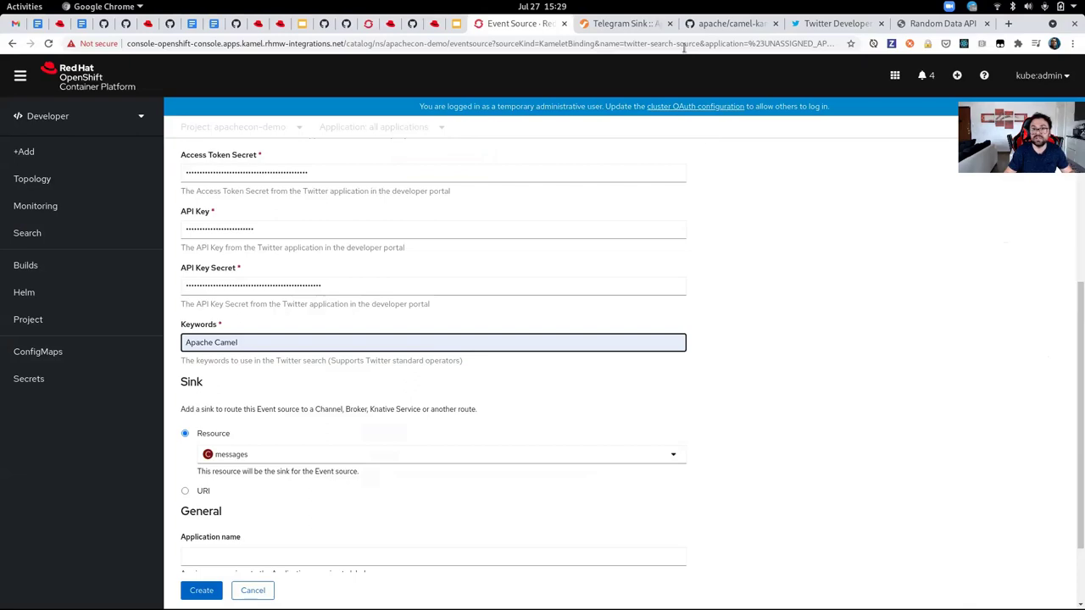
click(665, 31)
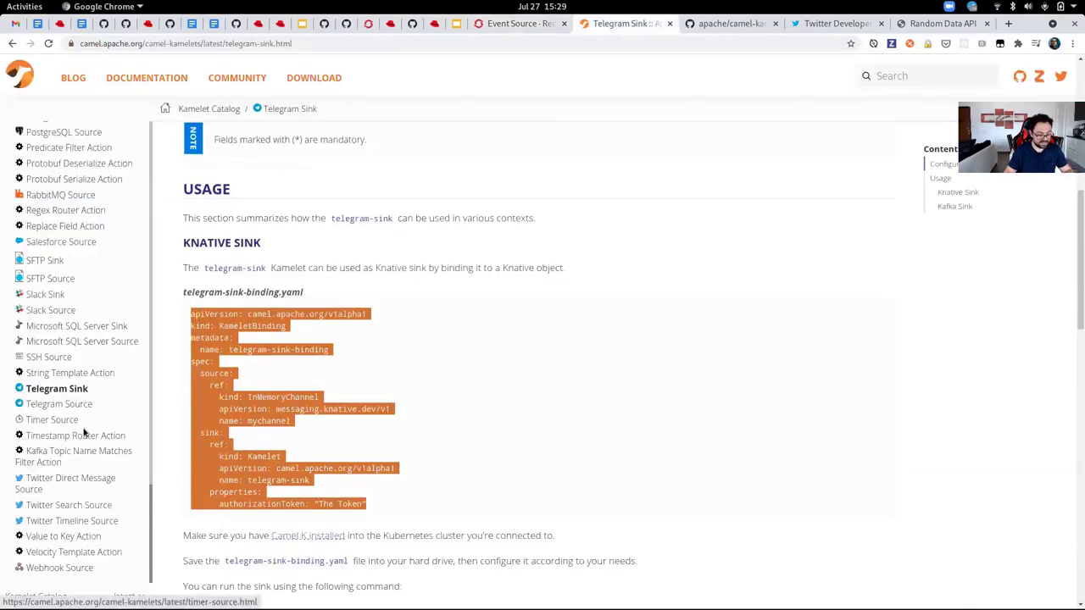
key(ctrl+f)
text(extyr)
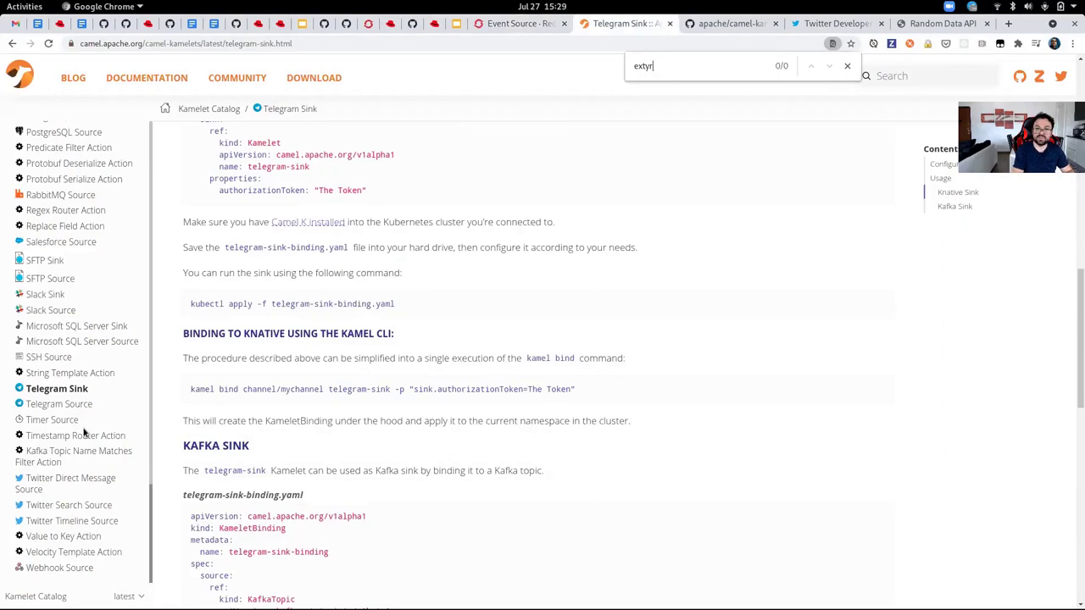
key(BackSpace)
key(BackSpace)
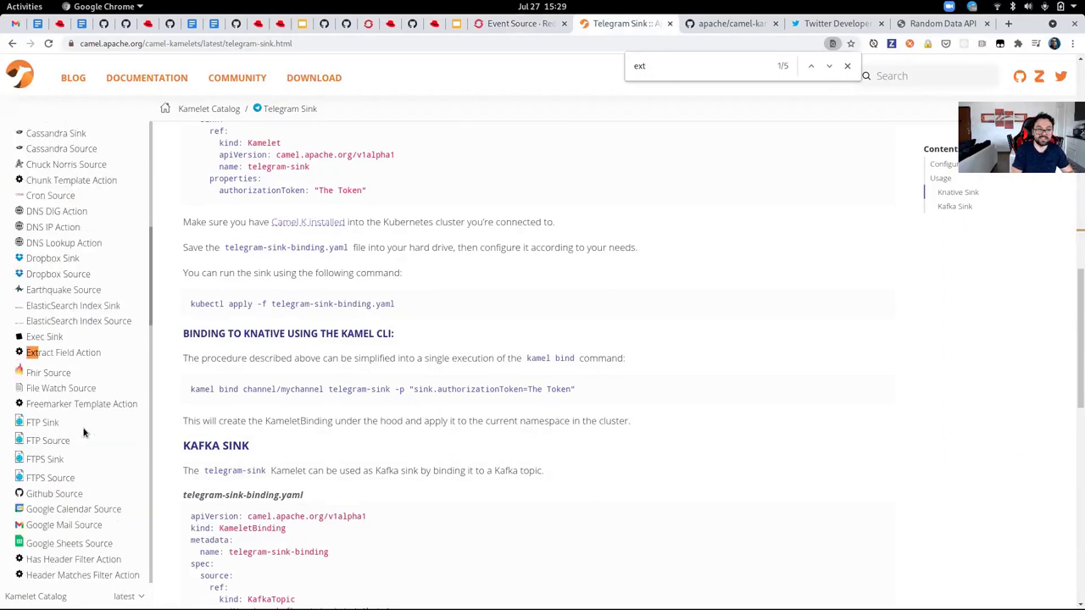
click(83, 357)
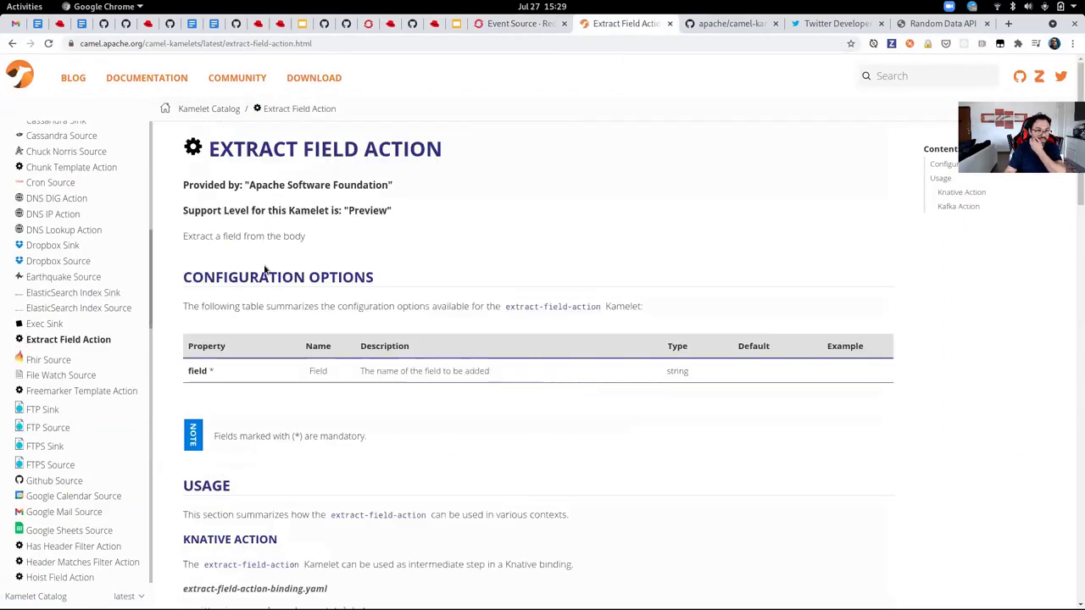
- Copy the steps block from the extract-field-action Knative binding example into the gap between source and sink in channel-to-telegram.yaml
scroll(355, 391, down, 5)
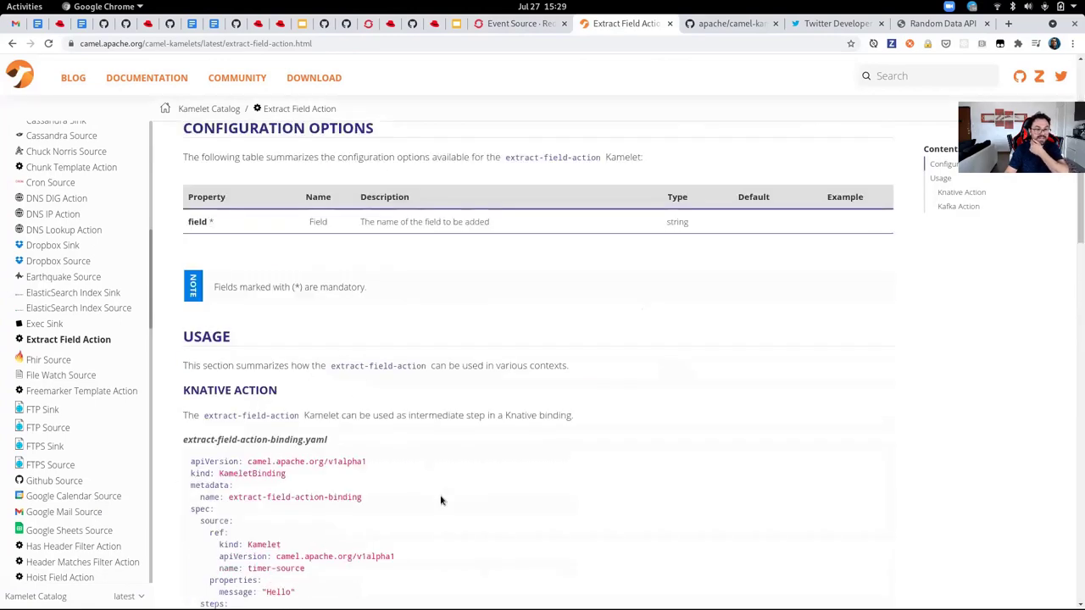
drag(322, 527, 182, 458)
key(ctrl+c)
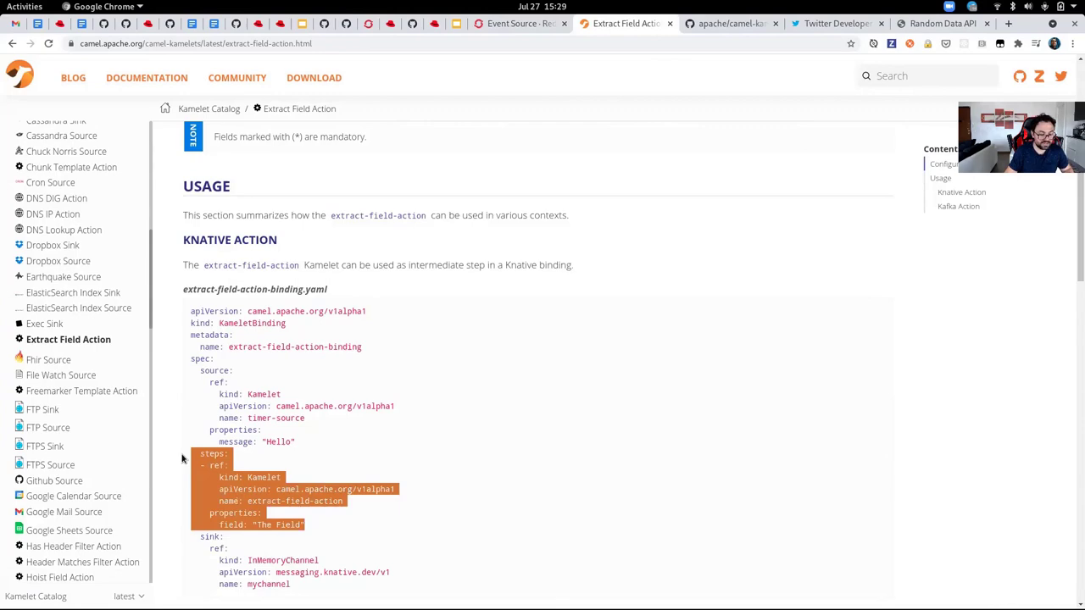
key(alt+Tab)
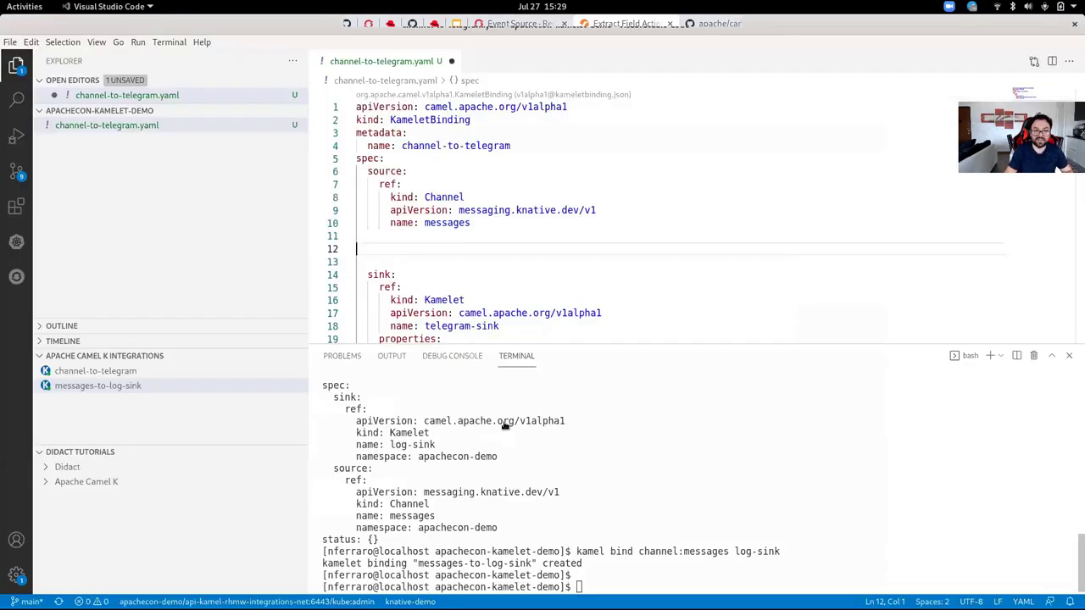
key(ctrl+v)
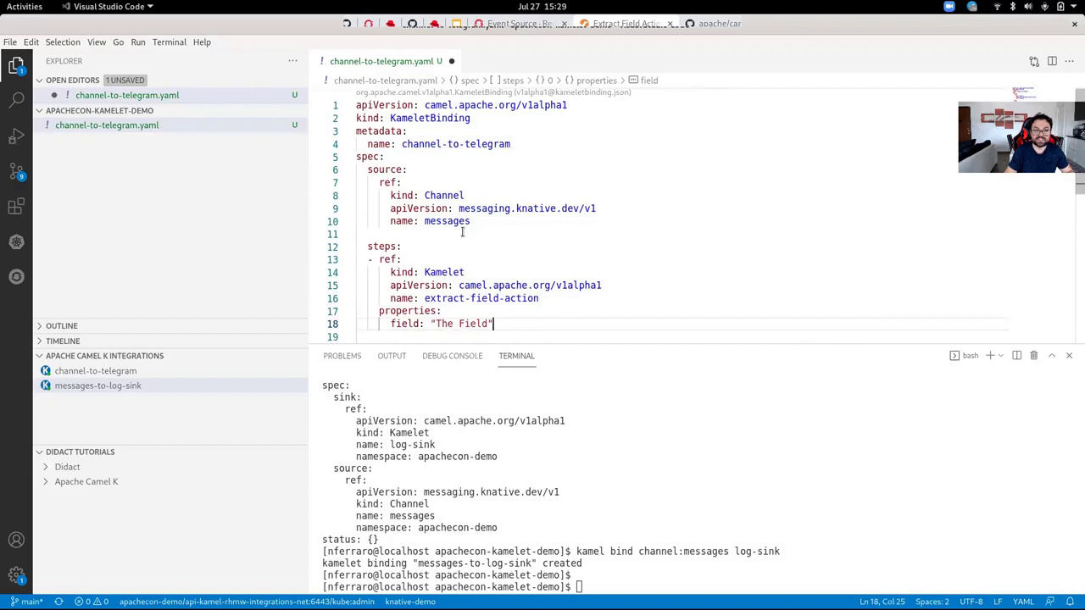
- Set the field property of the extract-field-action step to "text" and save channel-to-telegram.yaml
scroll(418, 199, down, 2)
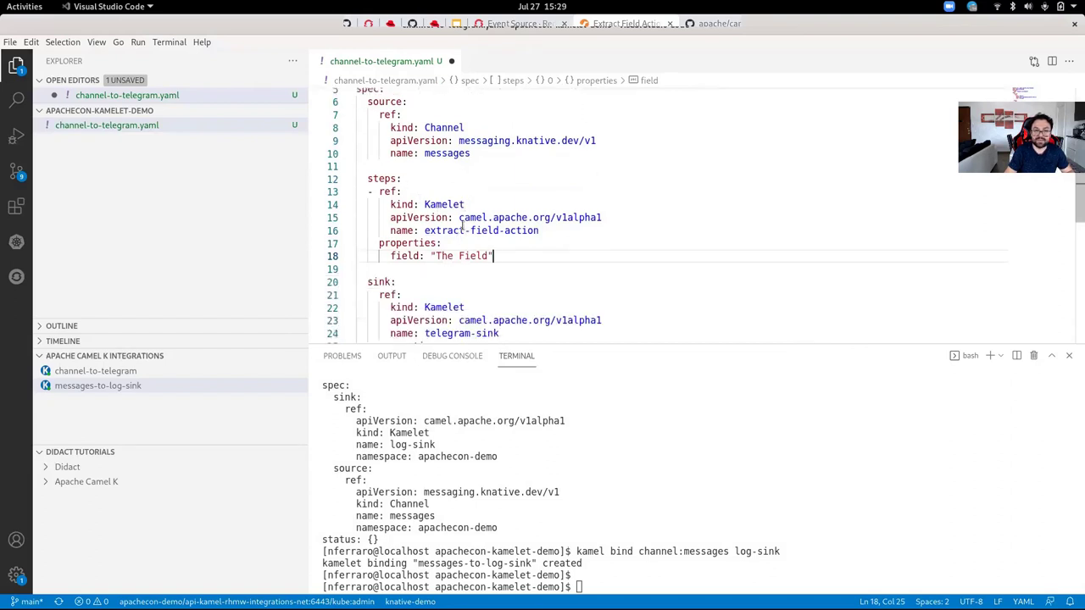
drag(437, 259, 490, 257)
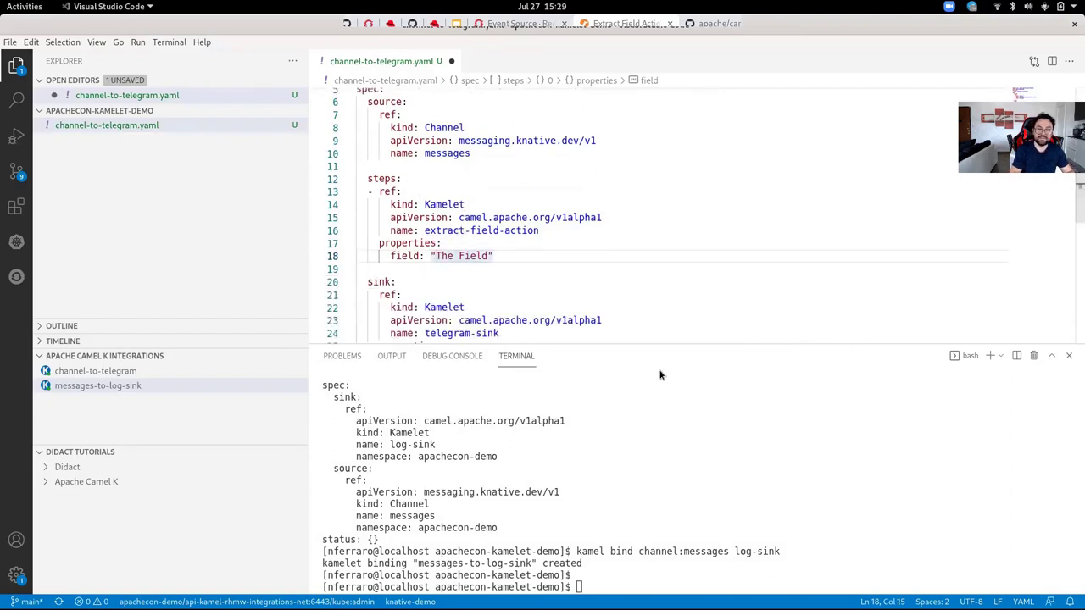
text(text)
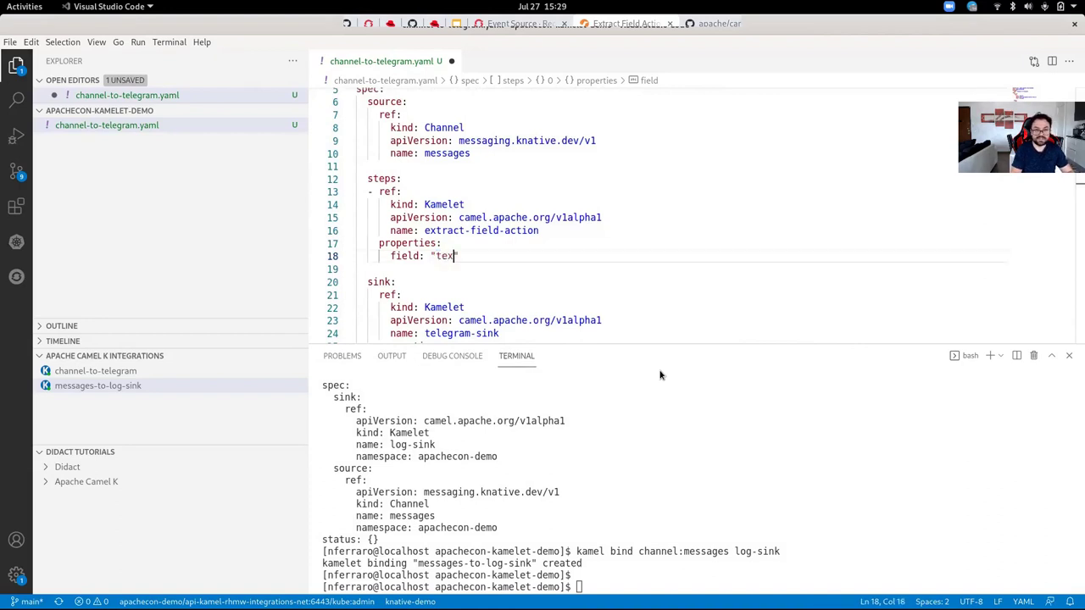
key(ctrl+s)
- Apply the edited binding to the cluster from the terminal with kubectl apply -f channel-to-telegram.yaml
click(633, 557)
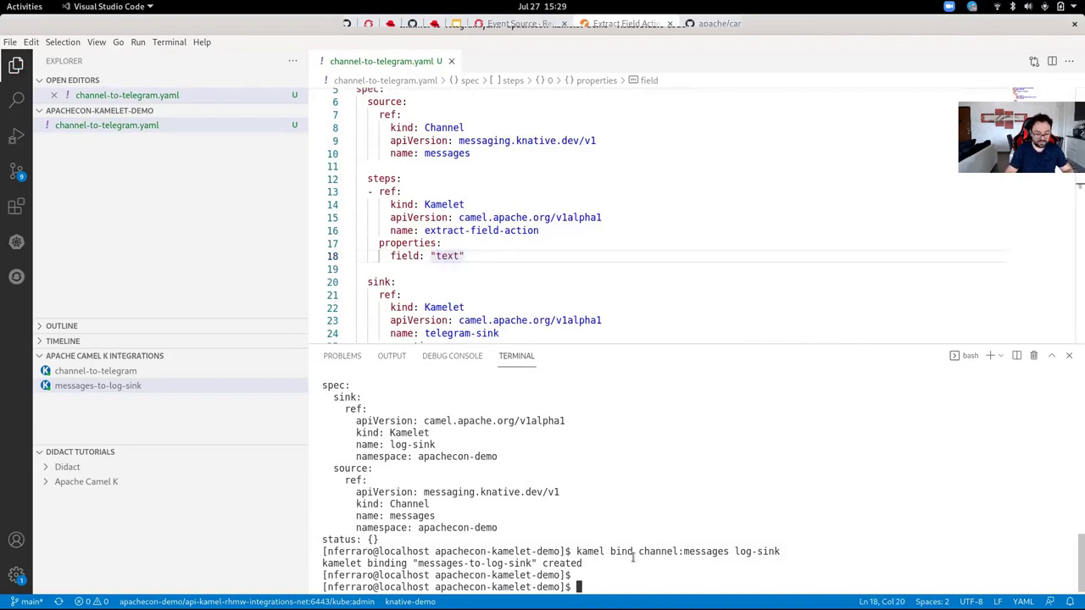
key(ctrl+r)
text(app)
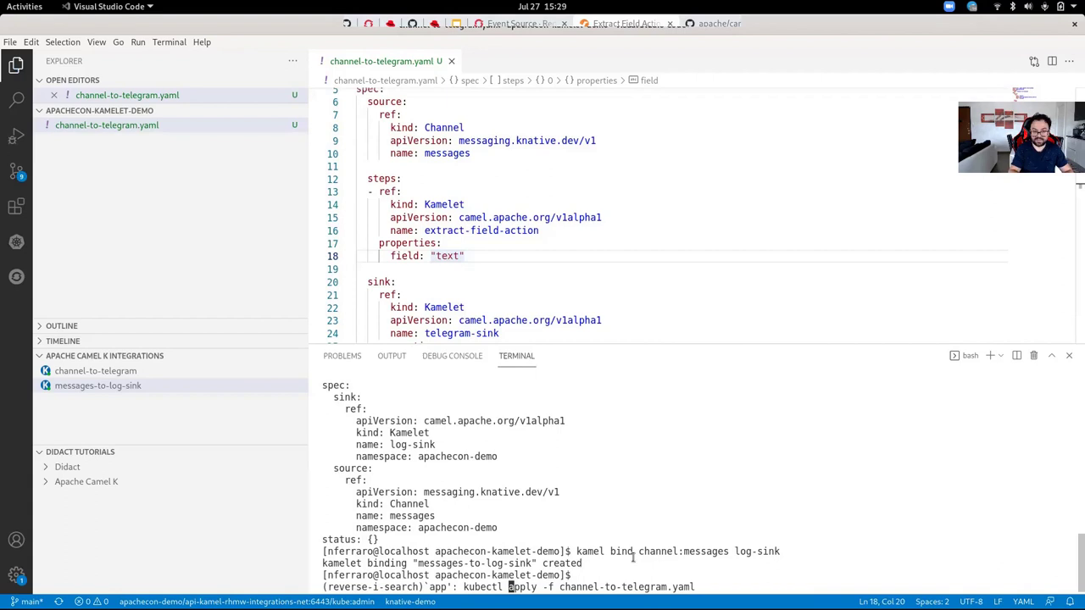
key(Return)
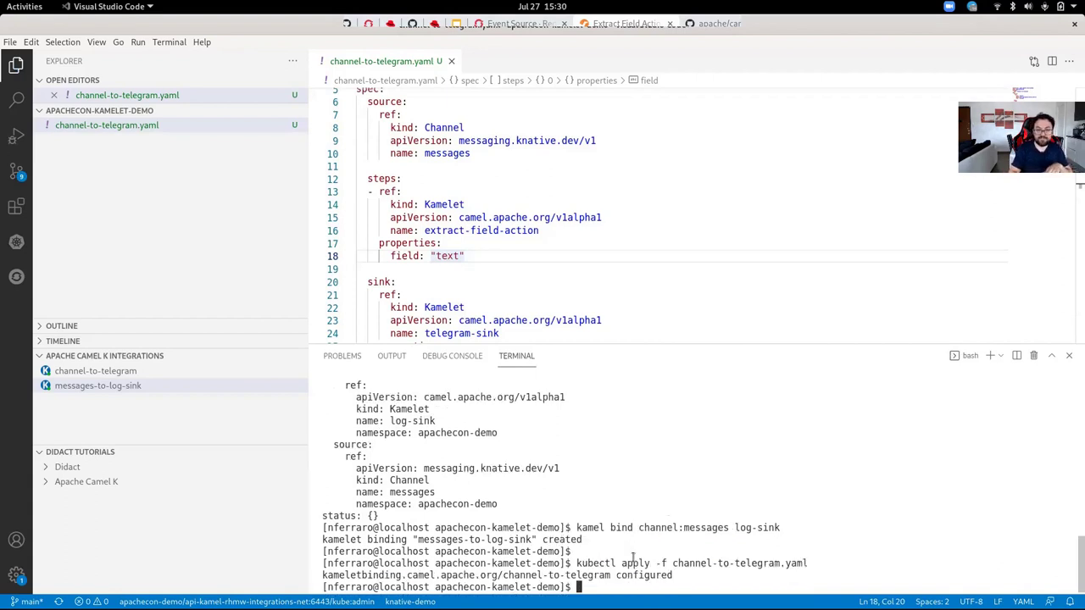
key(Return)
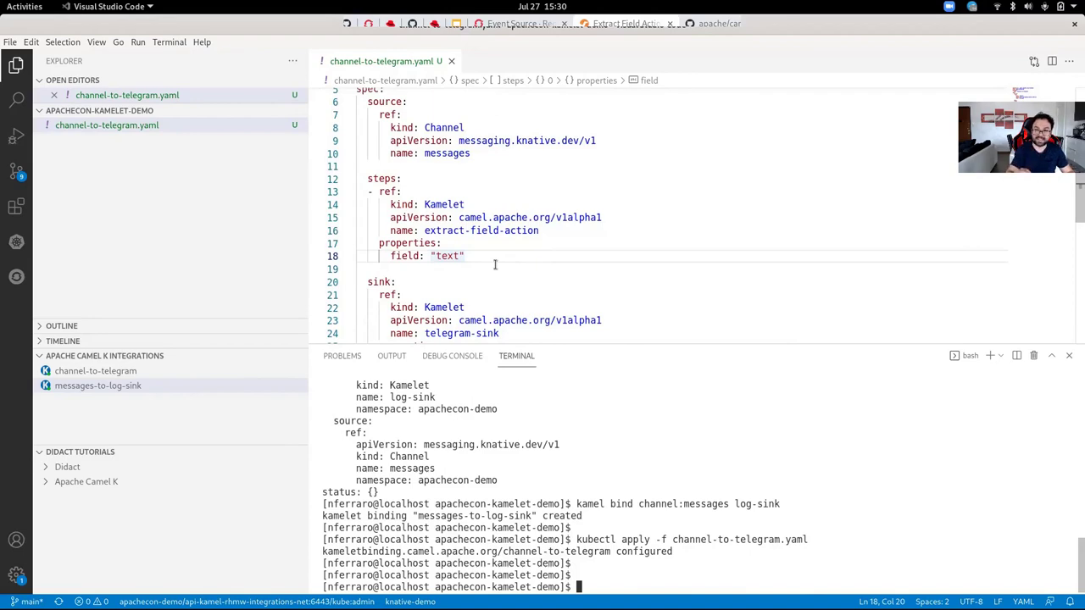
- Return to the OpenShift event source form in the browser and review its settings and the equivalent YAML definition
key(alt+Tab)
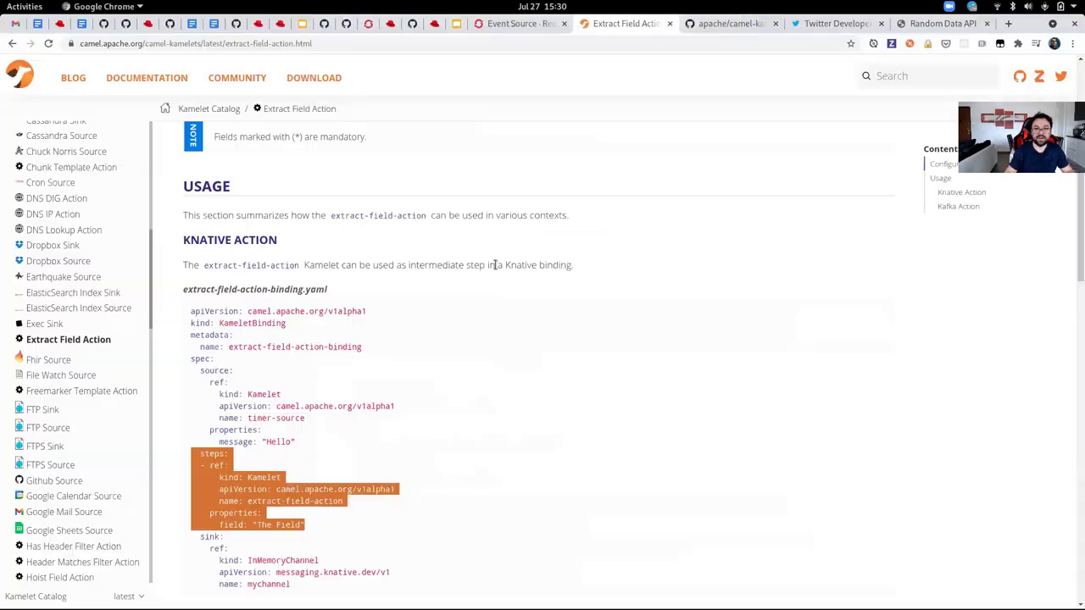
click(500, 31)
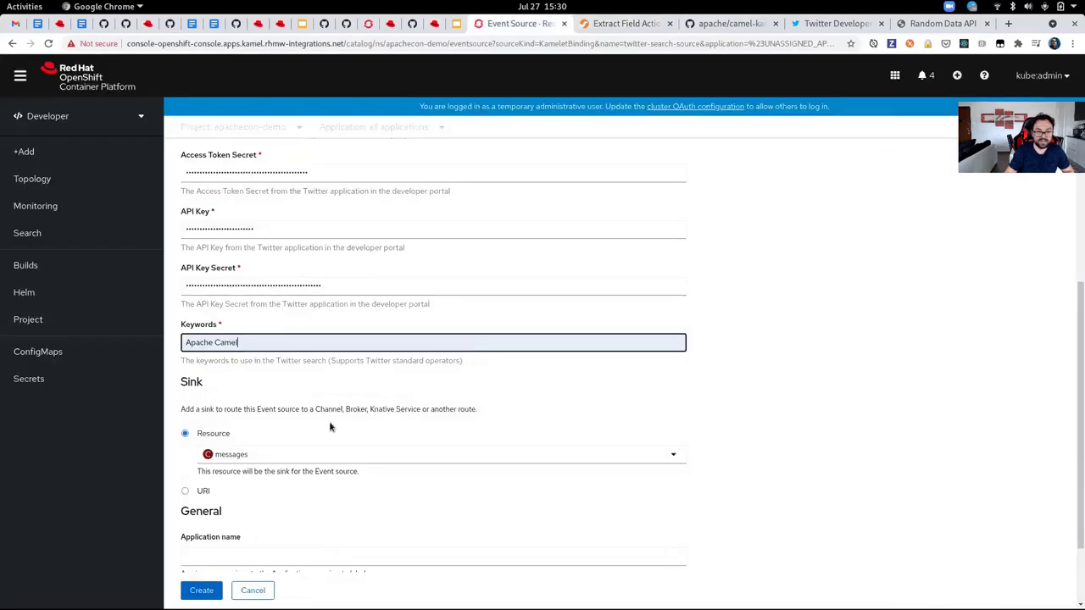
scroll(316, 473, down, 1)
scroll(316, 473, down, 1)
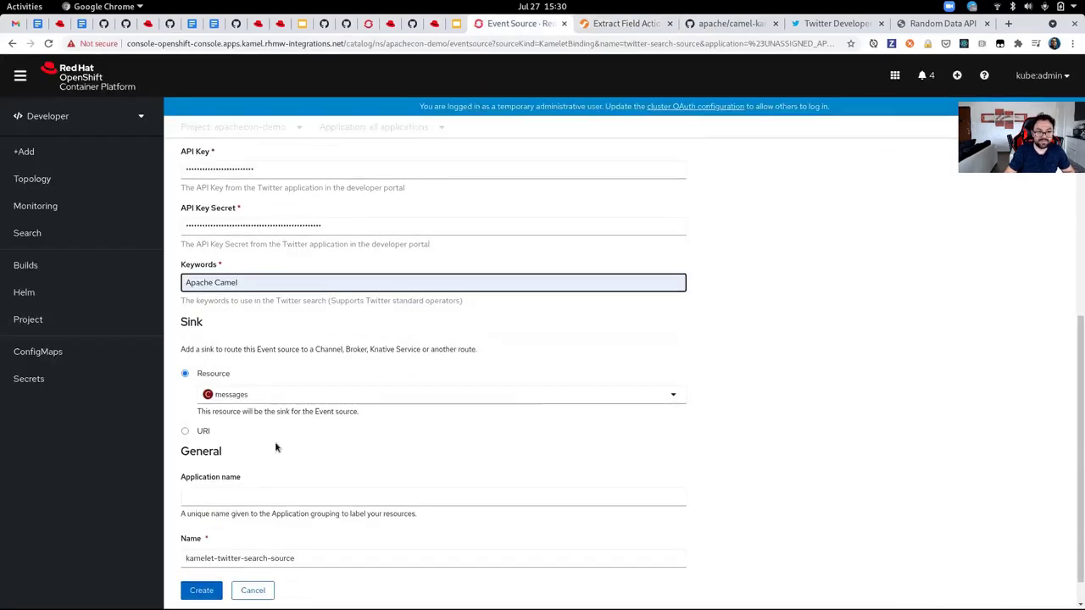
scroll(280, 453, up, 5)
scroll(293, 372, up, 2)
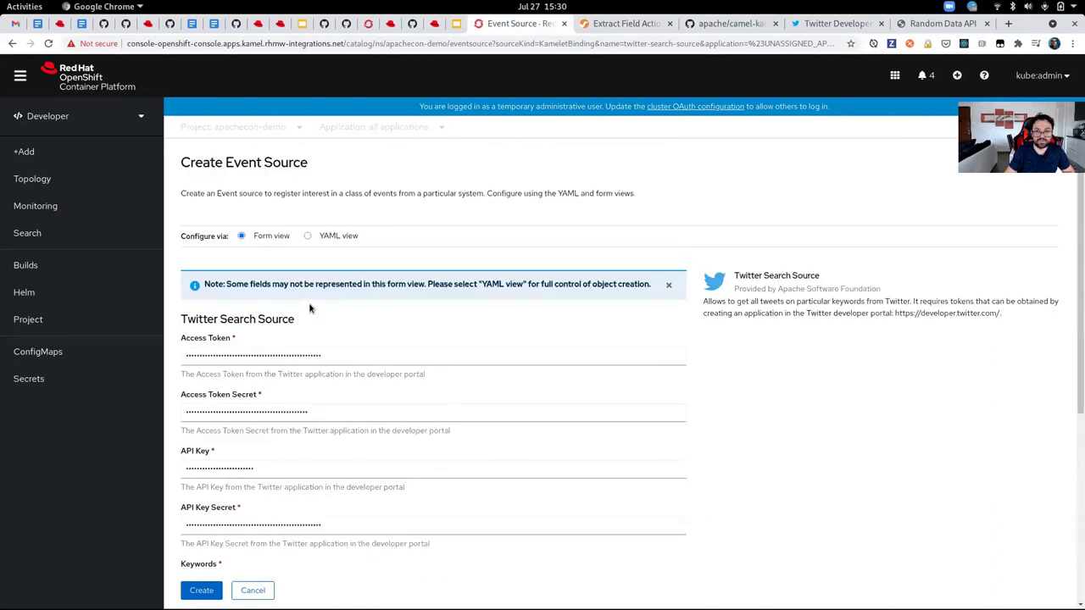
click(327, 238)
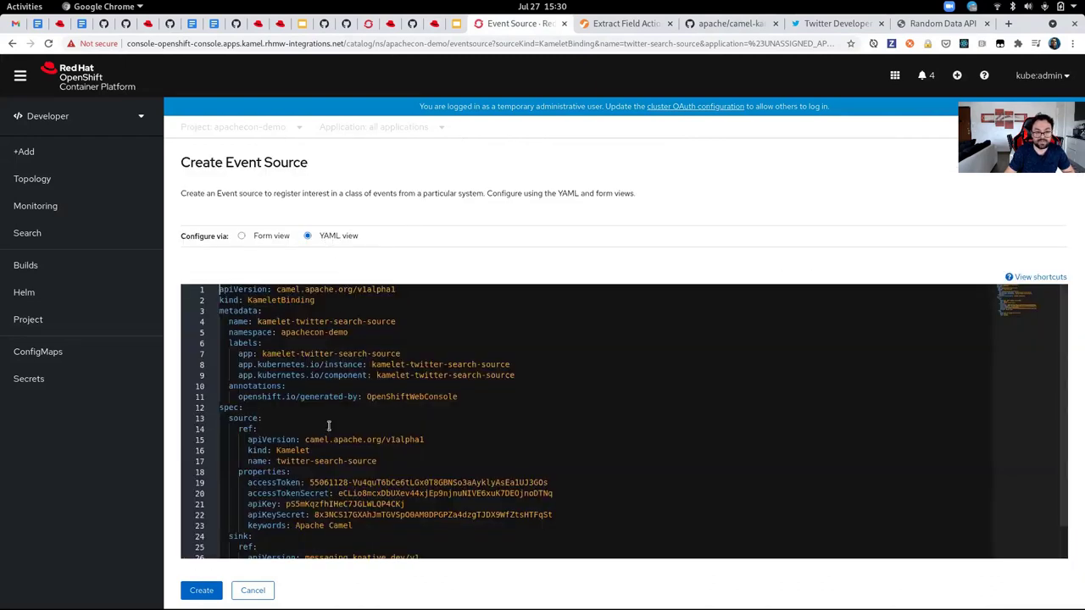
scroll(330, 426, down, 2)
scroll(307, 353, up, 2)
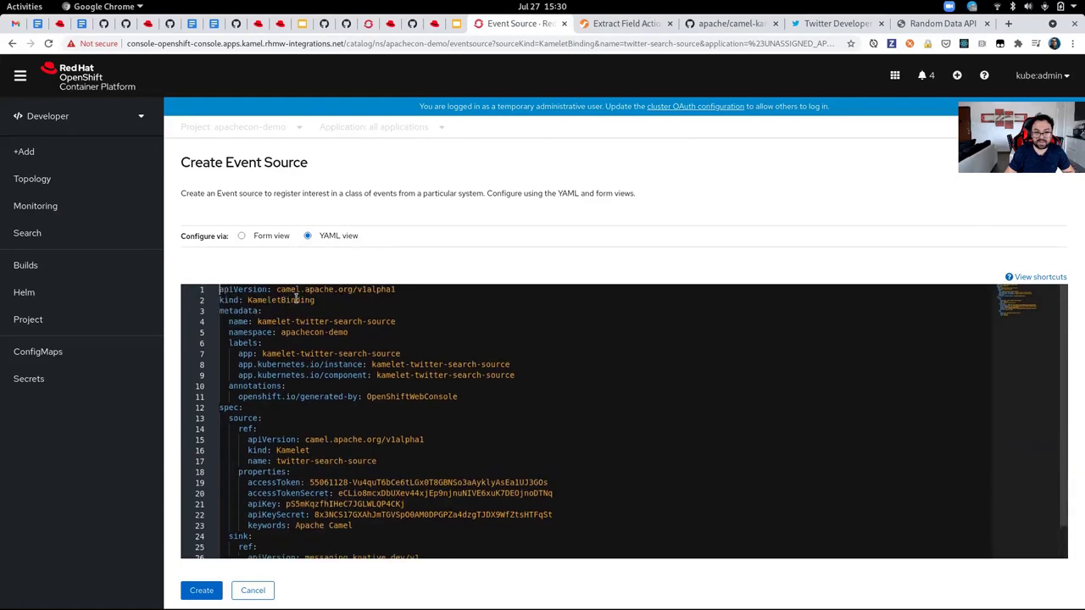
- Go back to the form view and create the Twitter search event source with the messages channel as its sink
click(271, 238)
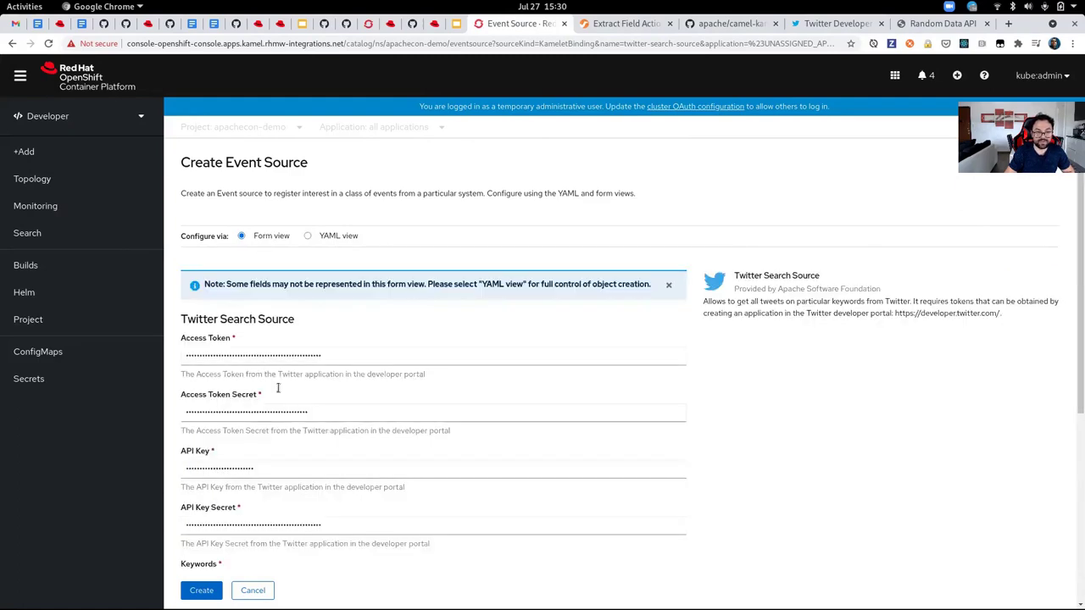
scroll(263, 370, down, 8)
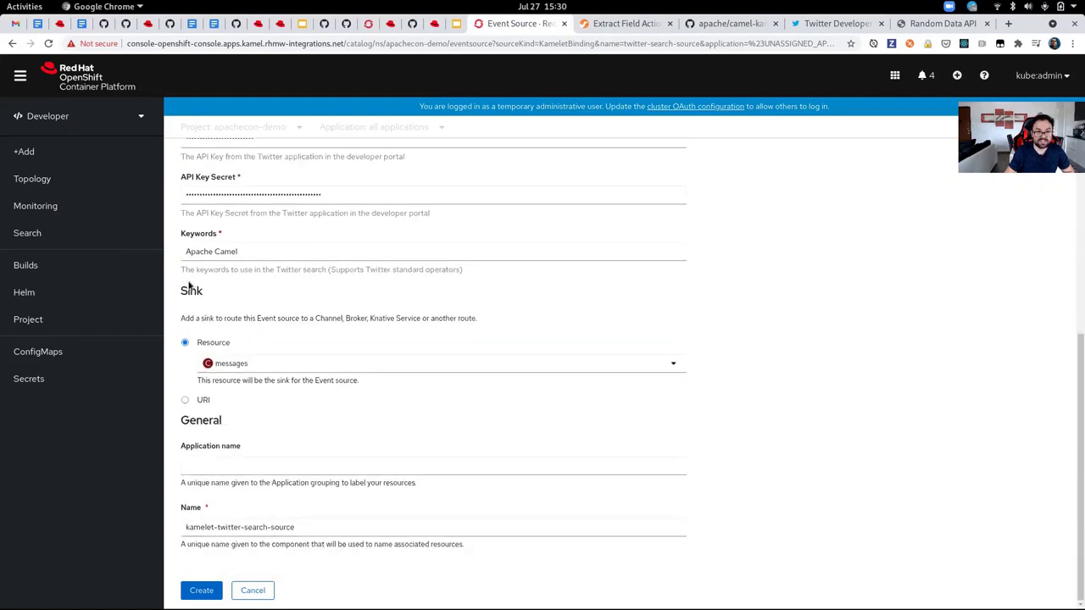
click(202, 593)
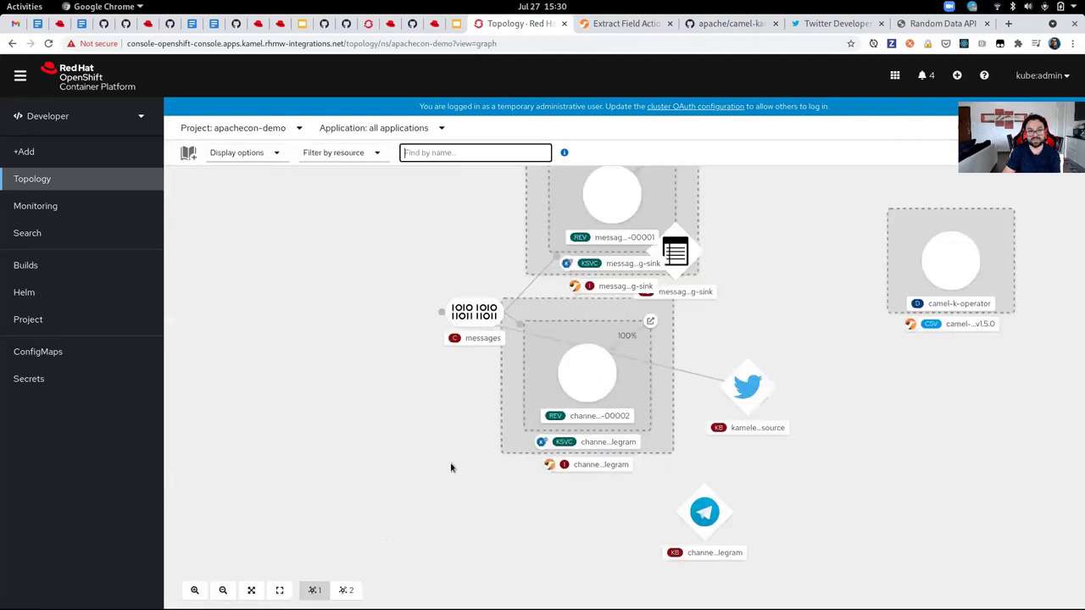
- Rearrange the topology graph, moving the Twitter source to the upper-left of the messages channel and the Telegram sink beside the channel-to-telegram service
click(754, 390)
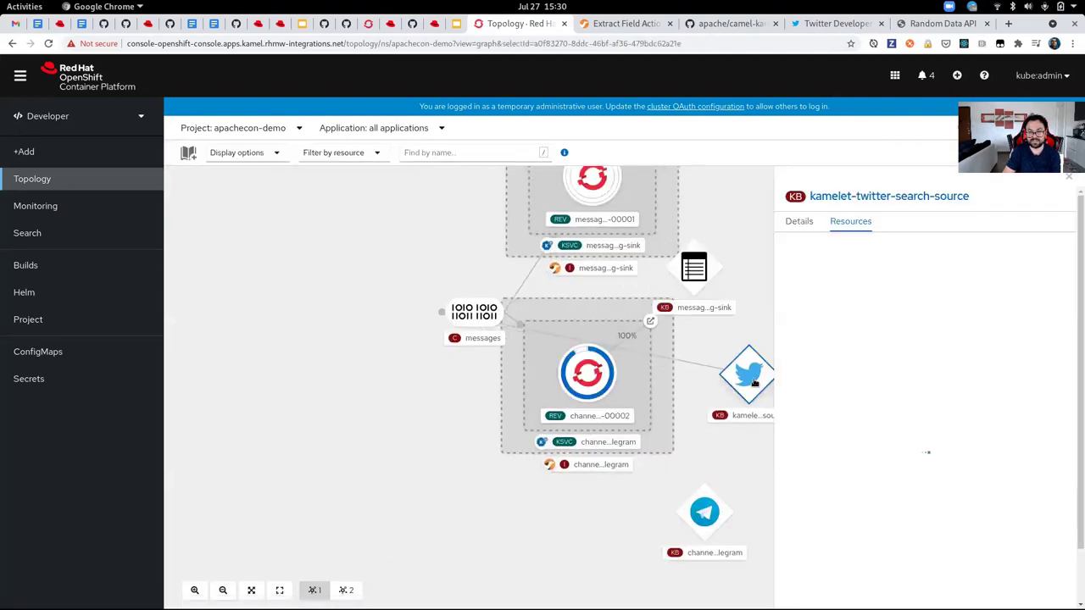
drag(612, 391, 232, 235)
click(318, 406)
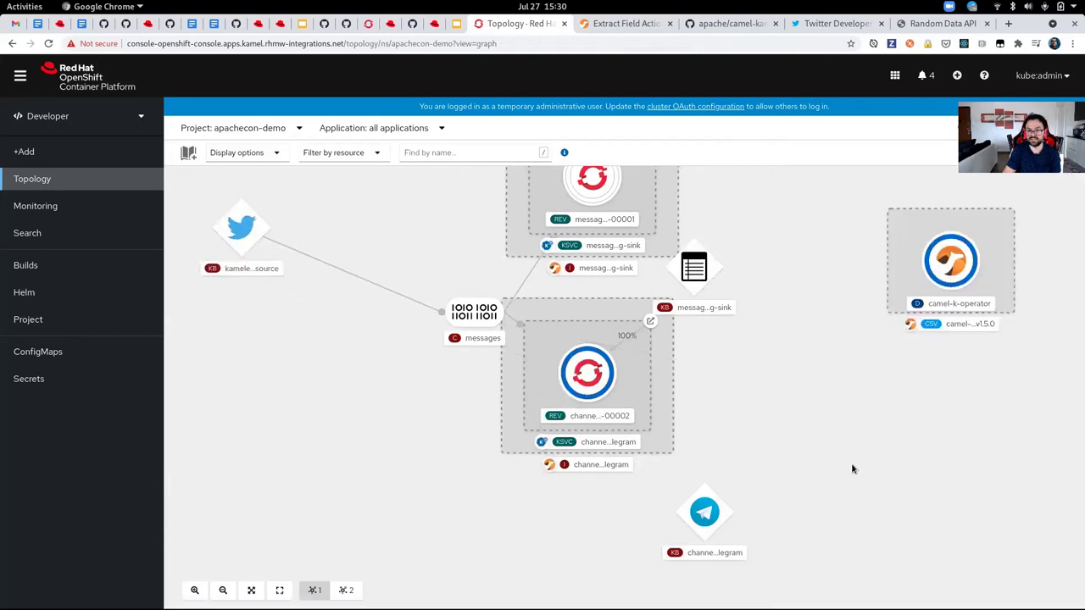
drag(692, 519, 638, 438)
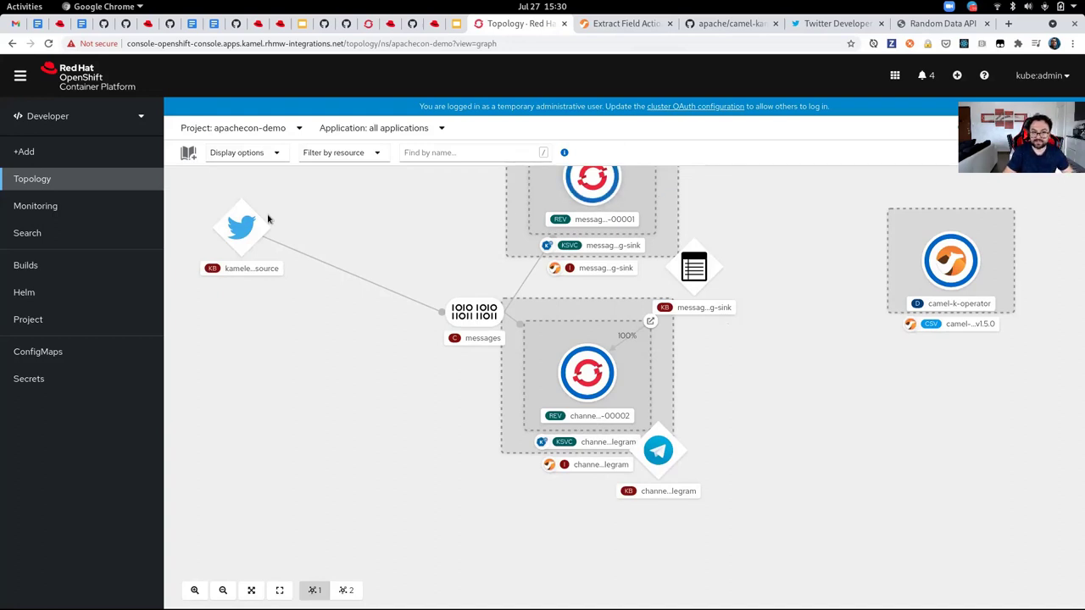
- Switch to Telegram Desktop to check the messages delivered to the Camel K Demo bot chat, and return to the OpenShift topology
key(alt+Tab)
key(alt+Tab)
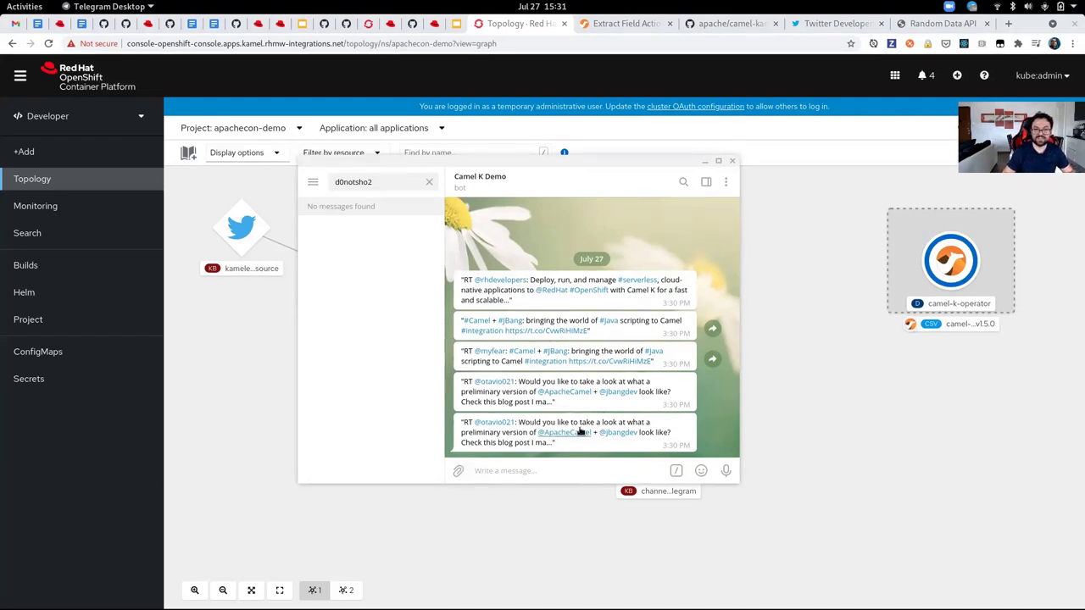
click(879, 442)
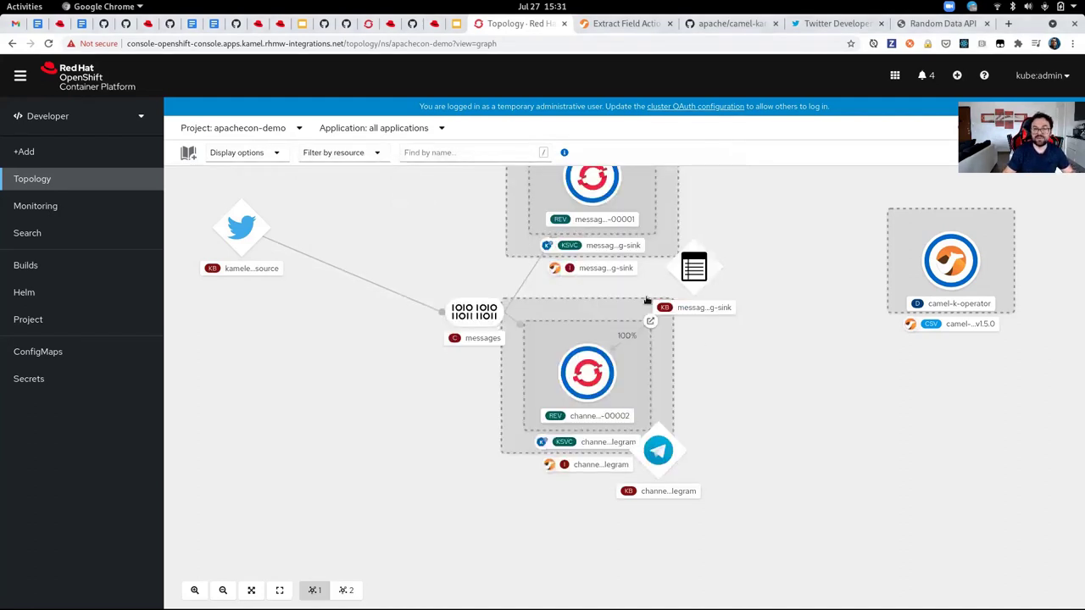
- View the pod logs of the messages-to-log-sink revision and examine the "text" field in the logged message bodies
click(592, 183)
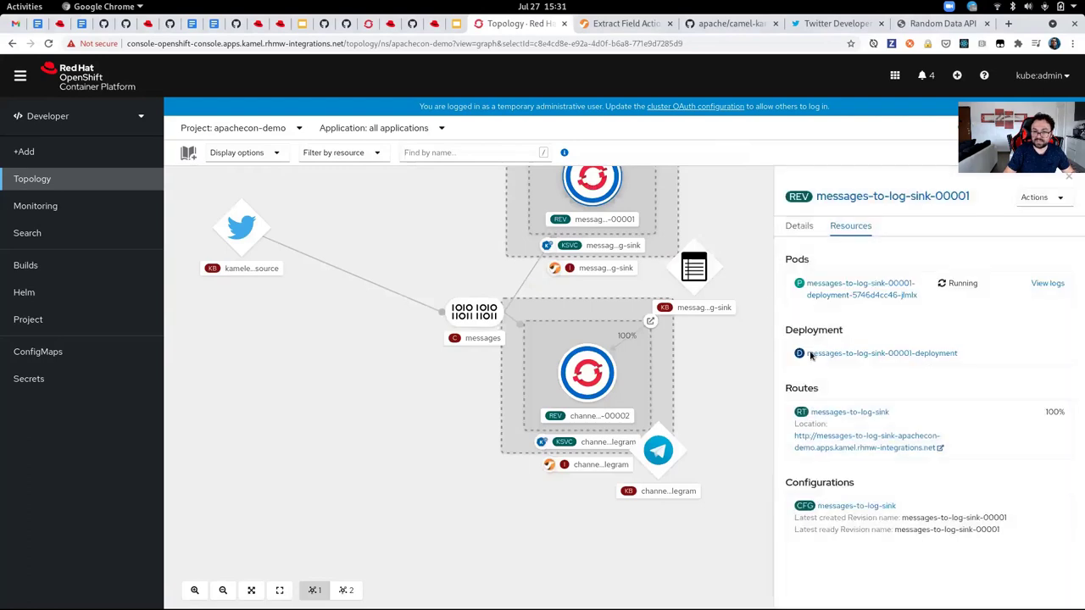
click(1047, 283)
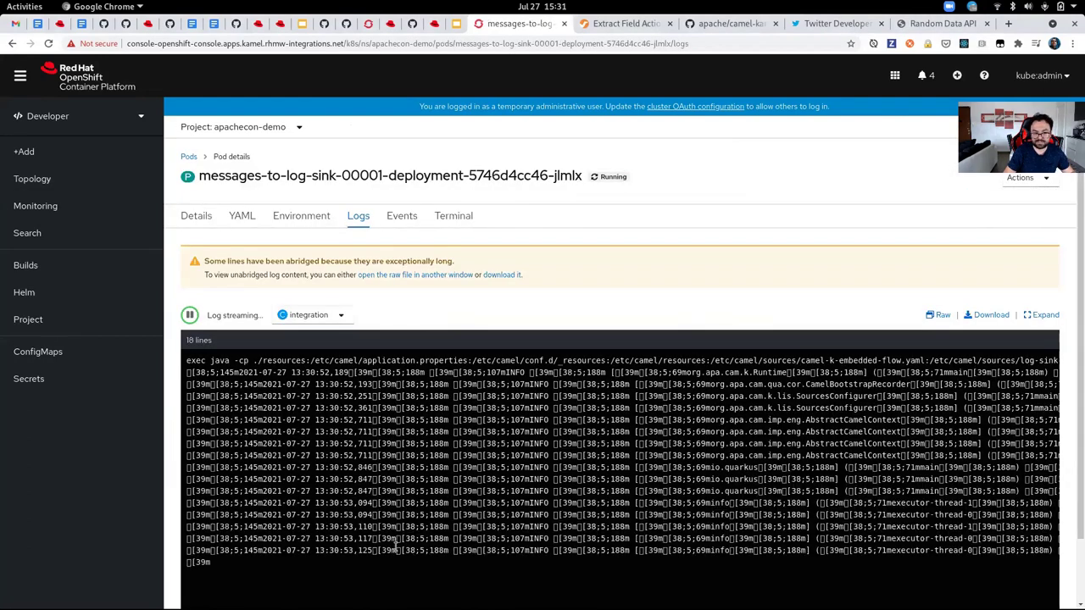
scroll(395, 547, down, 2)
drag(327, 552, 480, 574)
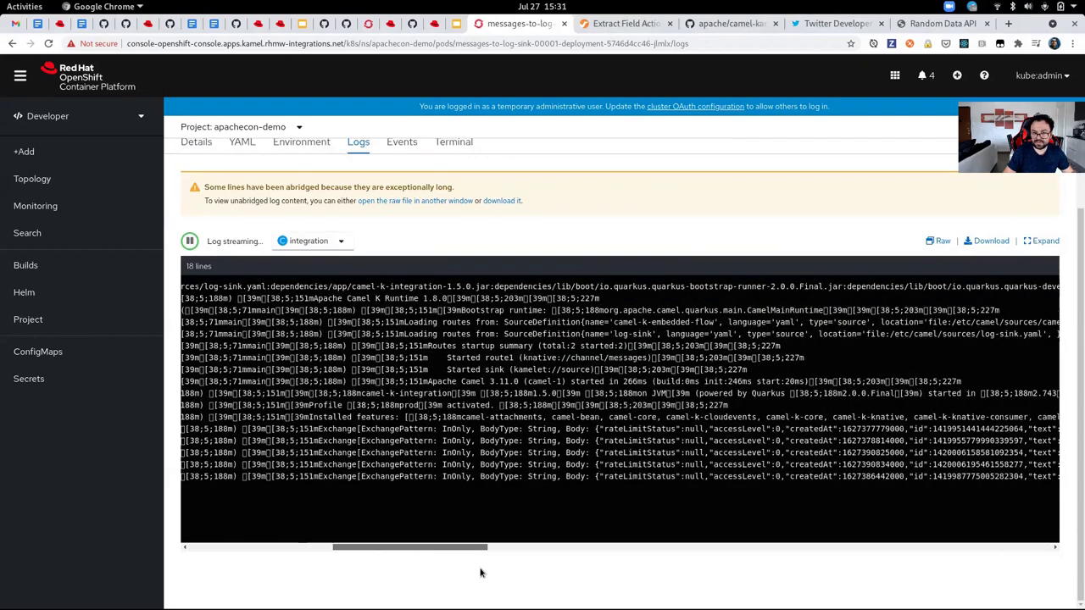
scroll(459, 514, right, 4)
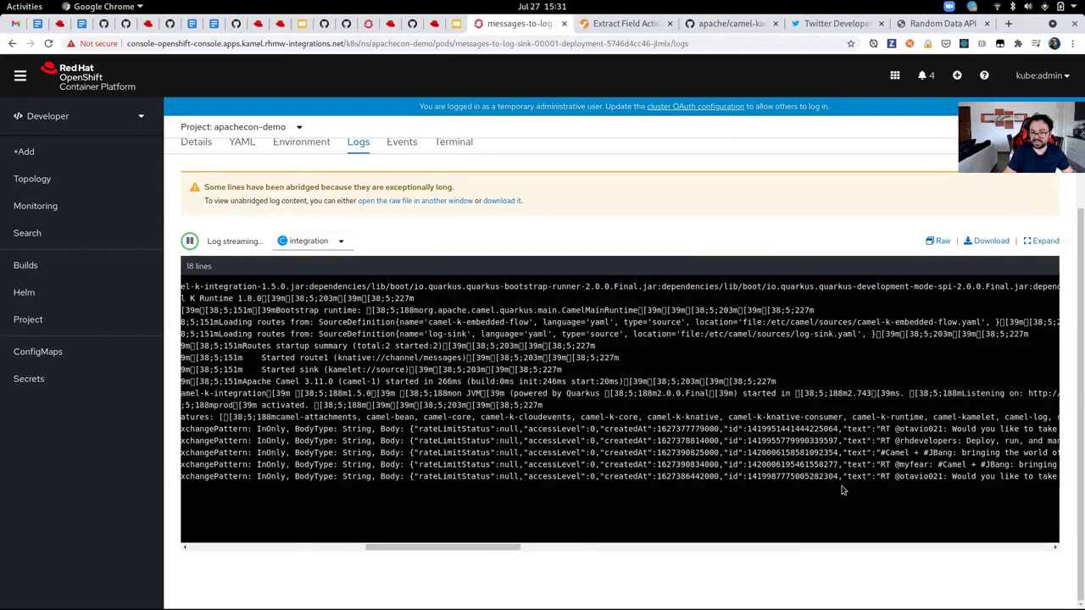
drag(841, 476, 873, 477)
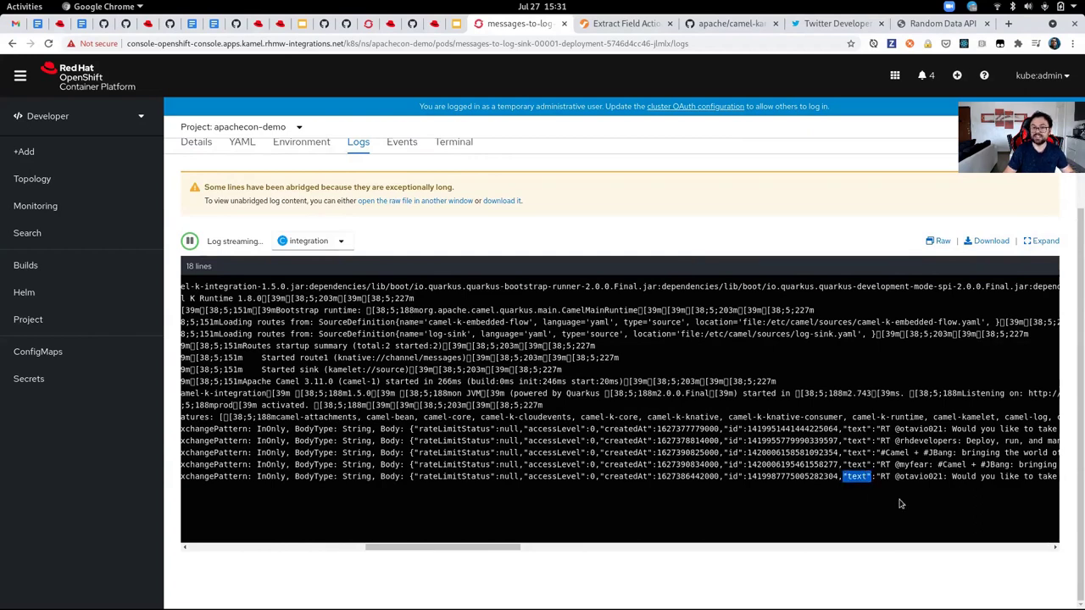
- Go back to the project topology and compare it with the Camel K Demo chat in Telegram Desktop before returning to the browser
click(64, 176)
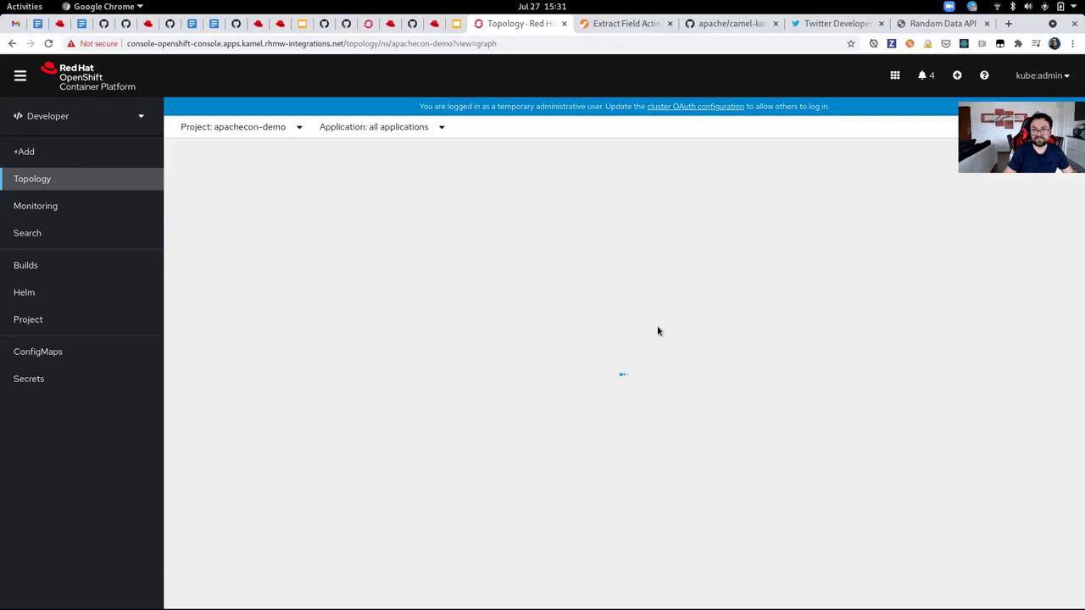
key(alt+Tab)
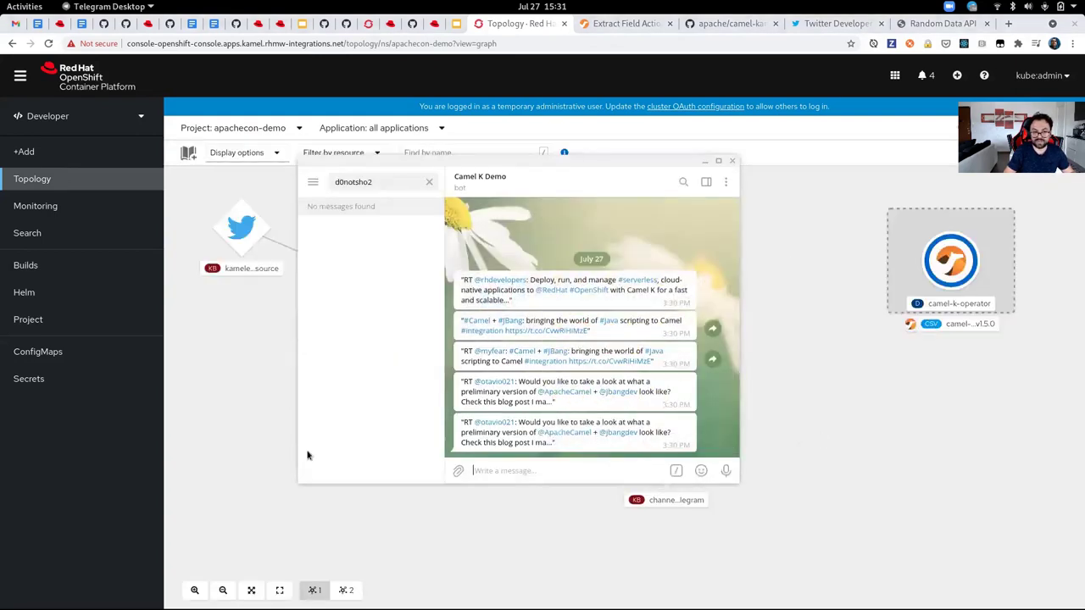
click(246, 454)
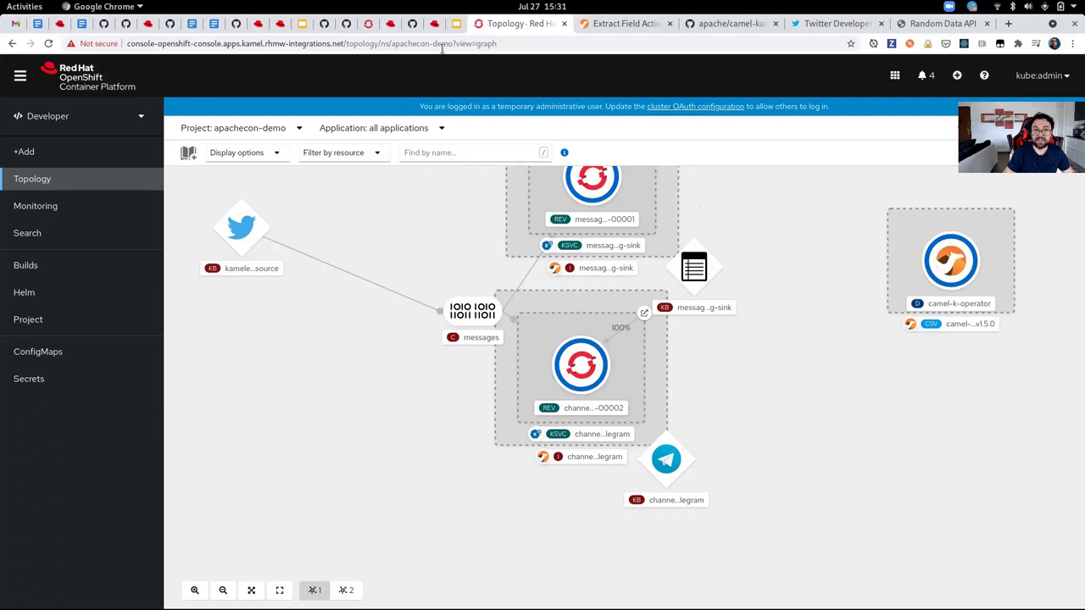
- Switch to the Google Slides deck, present it full screen from the Demo Scenario slide, and advance to the Advanced usage slide
click(456, 23)
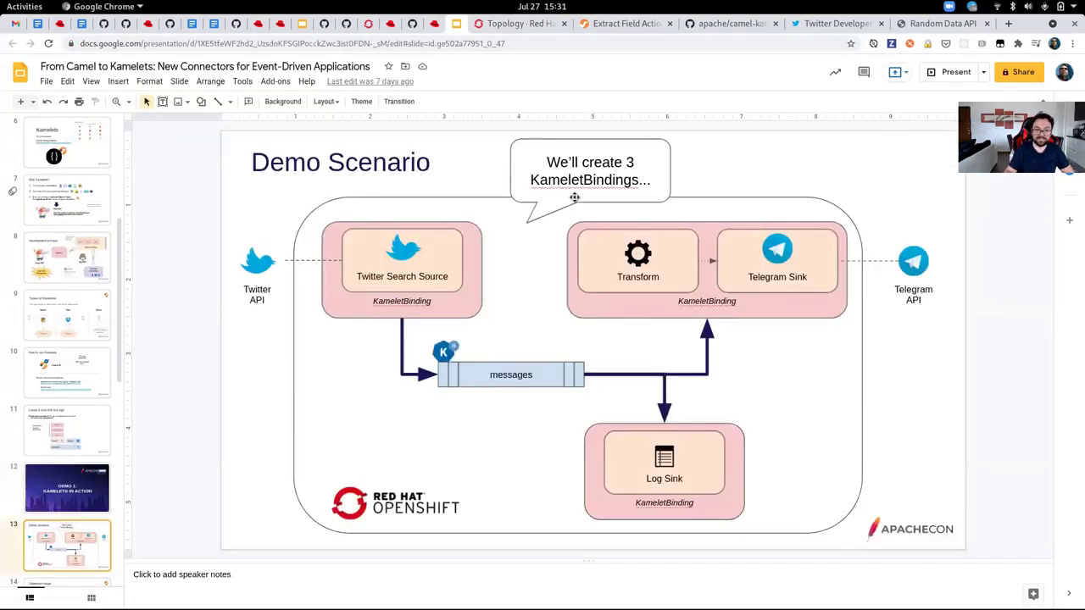
click(946, 73)
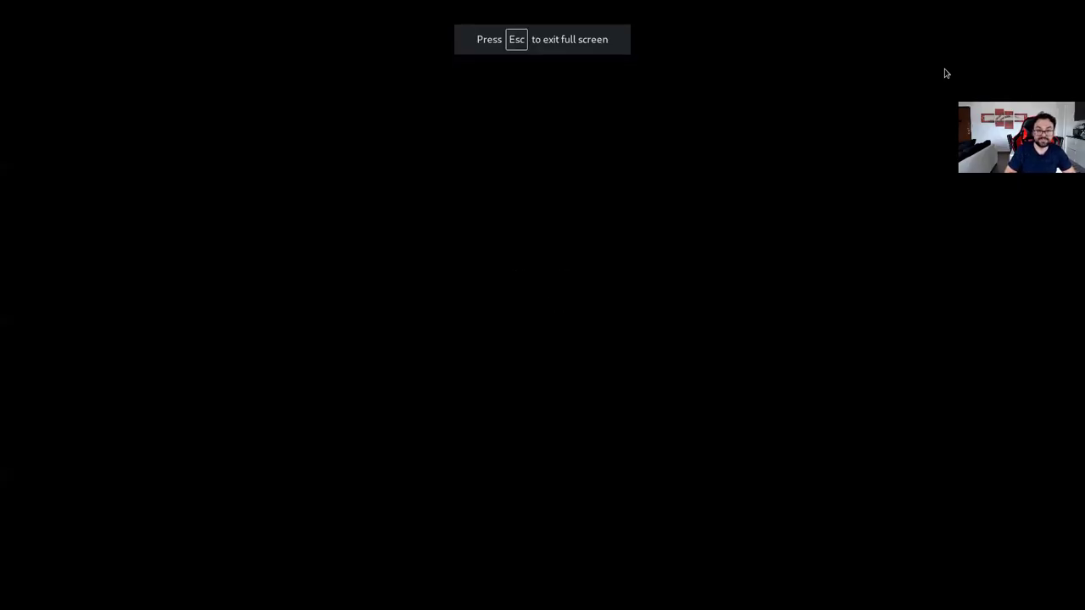
key(Right)
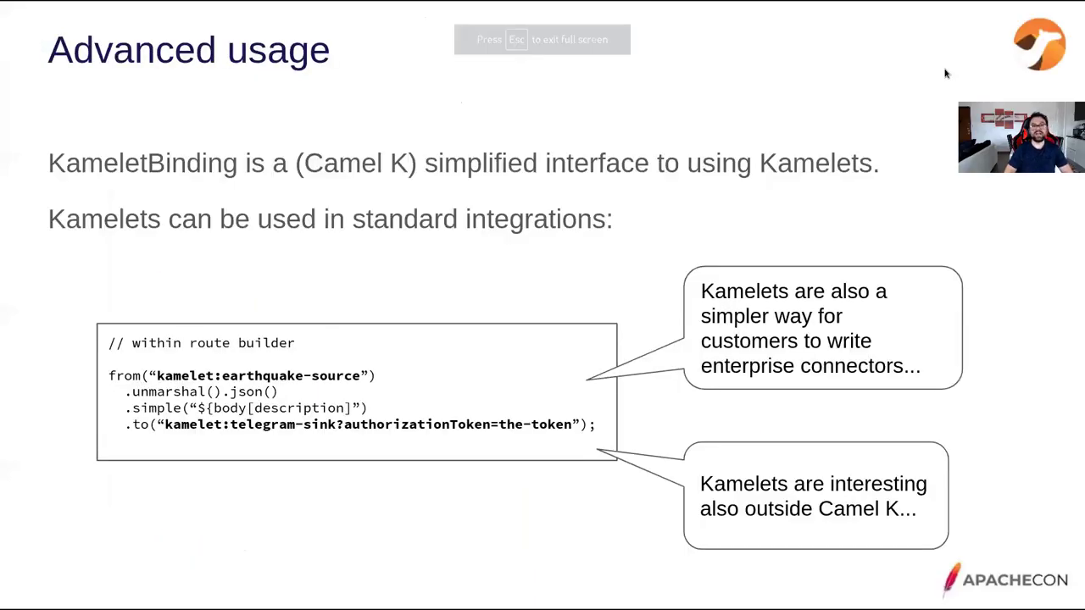